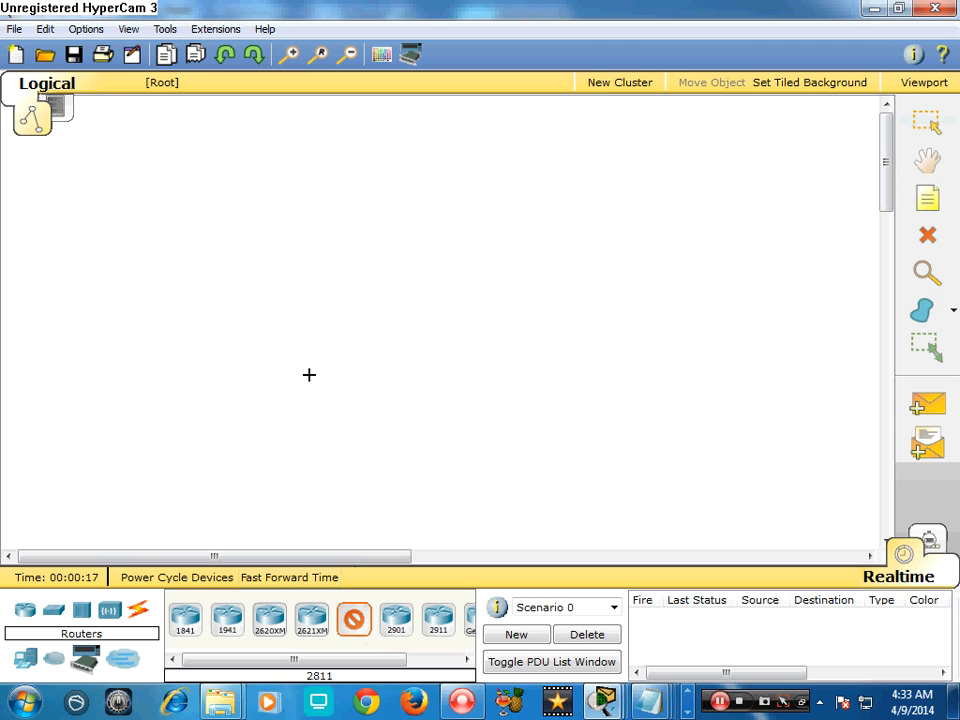
Step: Place four 2811 routers spread out around the logical workspace, leaving room between them for a central device
click(261, 277)
click(357, 374)
click(541, 223)
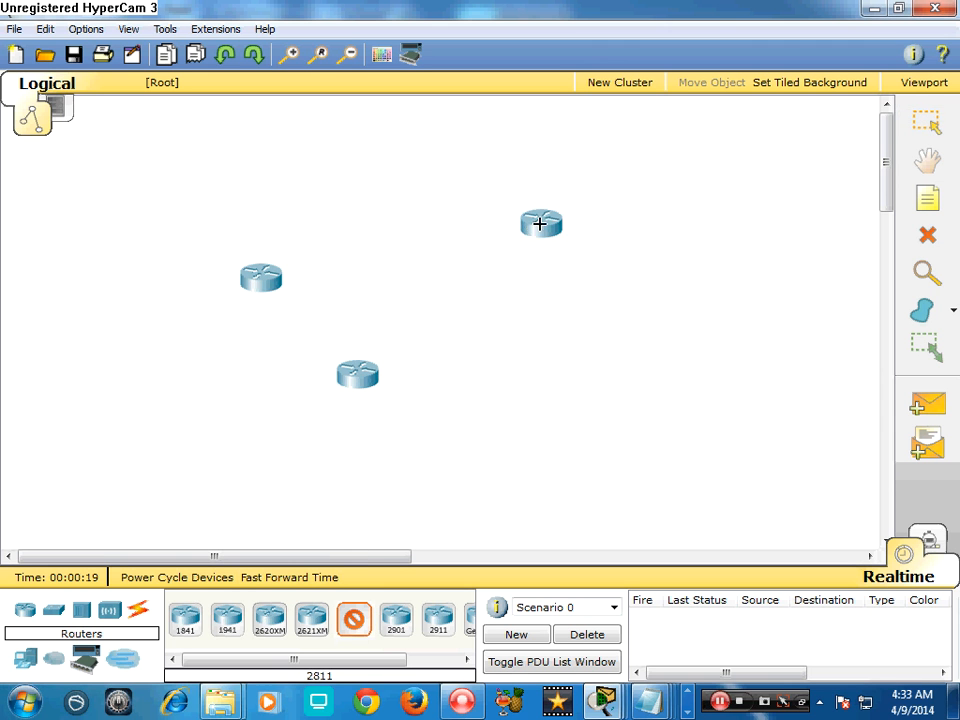
click(357, 151)
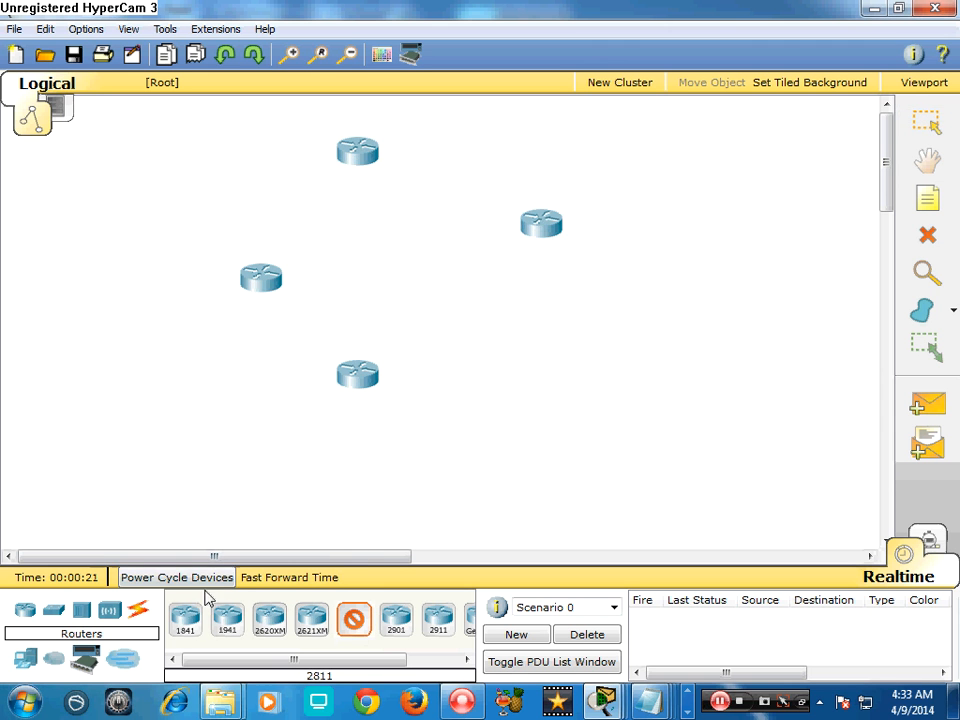
Step: Add a 2960-24TT switch in the middle of the four routers
click(138, 609)
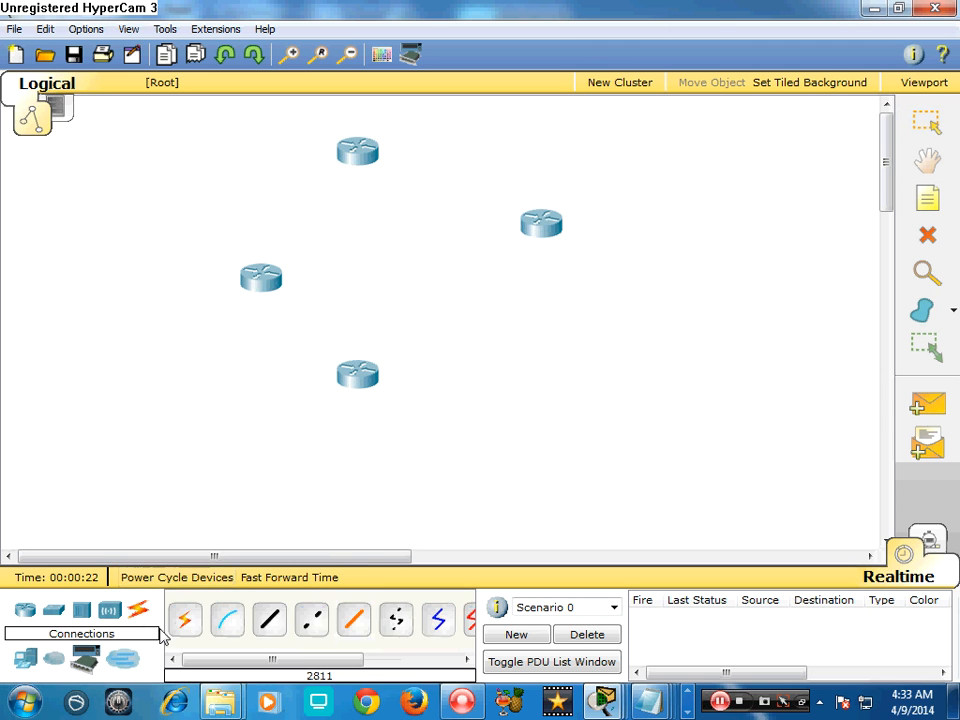
click(54, 609)
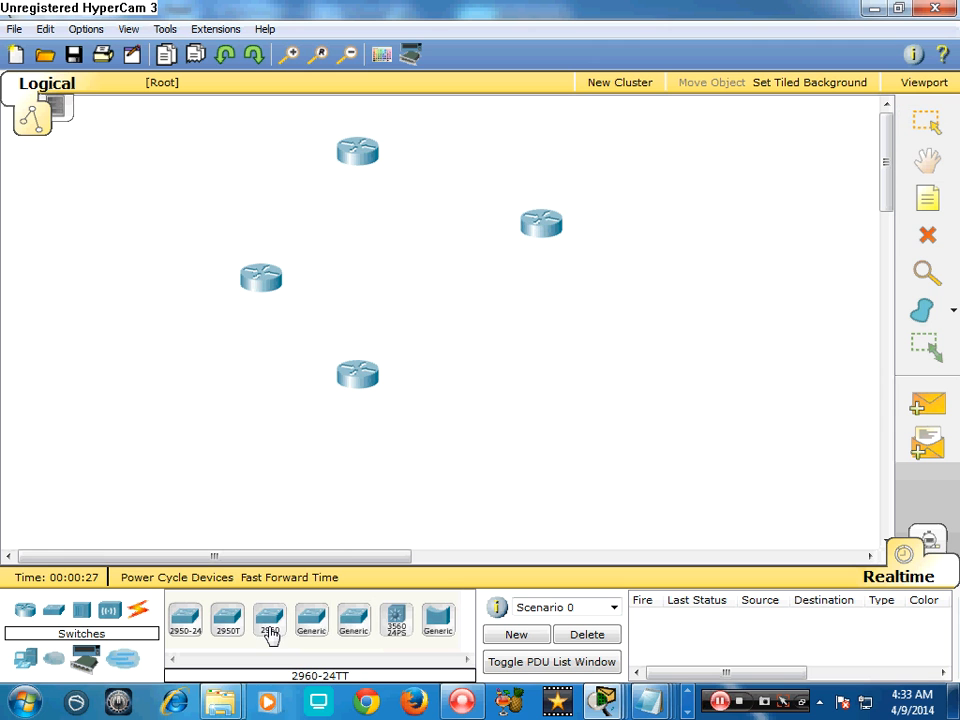
click(270, 622)
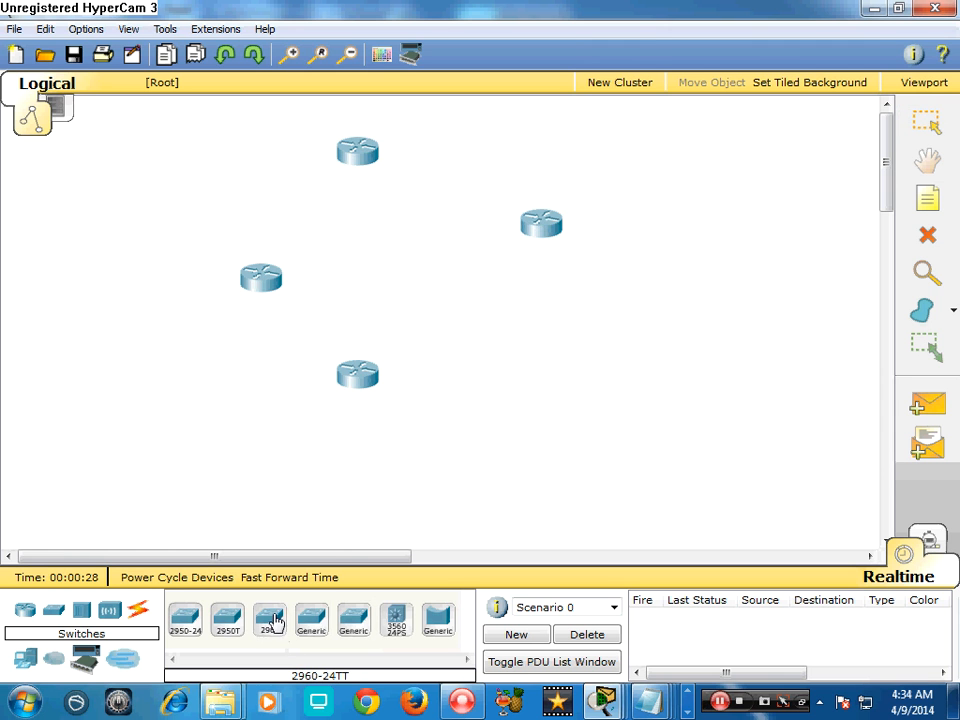
click(375, 244)
Step: Rearrange the devices so the switch sits centrally, with one router above, one below and one on either side
drag(263, 280, 183, 238)
drag(356, 155, 357, 125)
drag(380, 263, 357, 254)
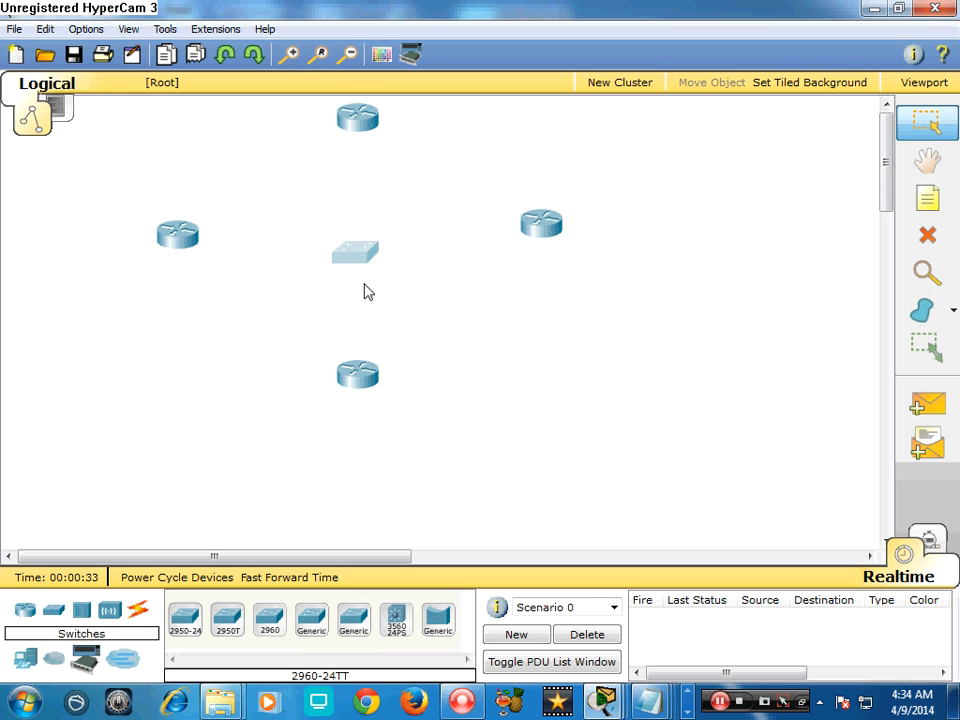
drag(368, 374, 372, 414)
drag(366, 133, 367, 158)
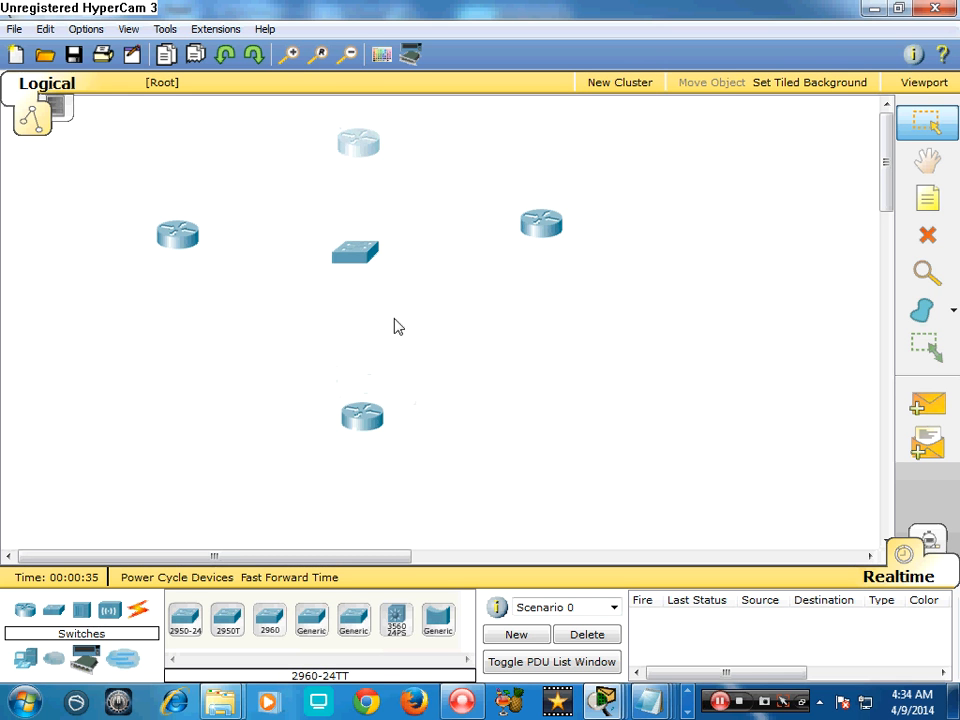
Step: Connect each of the four routers to the central switch using the automatically chosen connection type
click(138, 608)
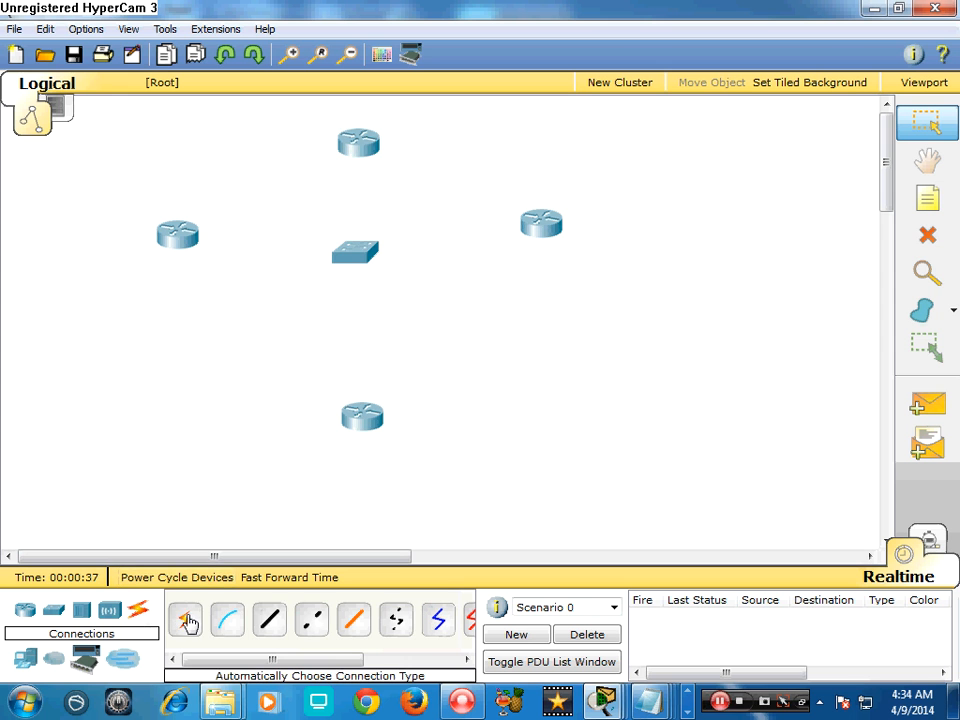
click(187, 622)
click(188, 245)
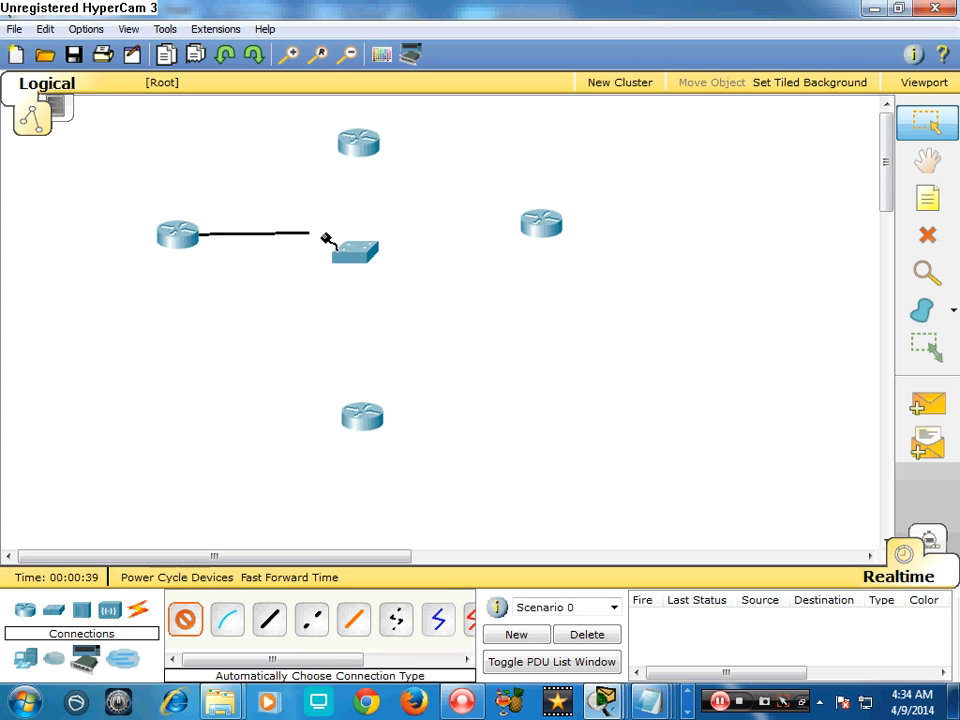
click(362, 258)
click(362, 258)
click(553, 223)
click(381, 261)
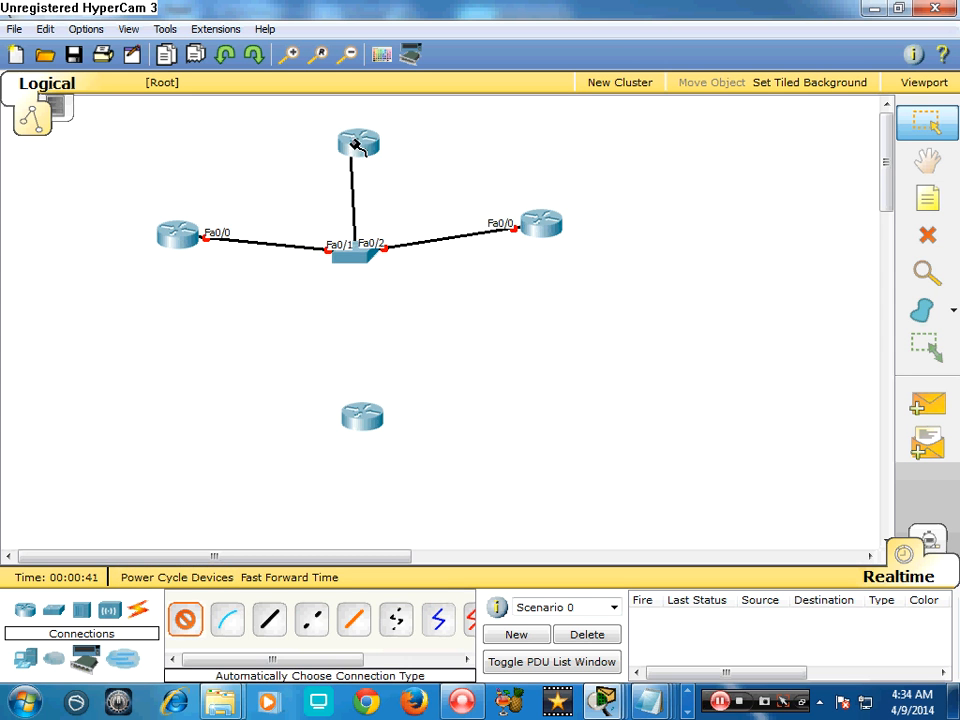
click(357, 143)
click(362, 260)
click(370, 418)
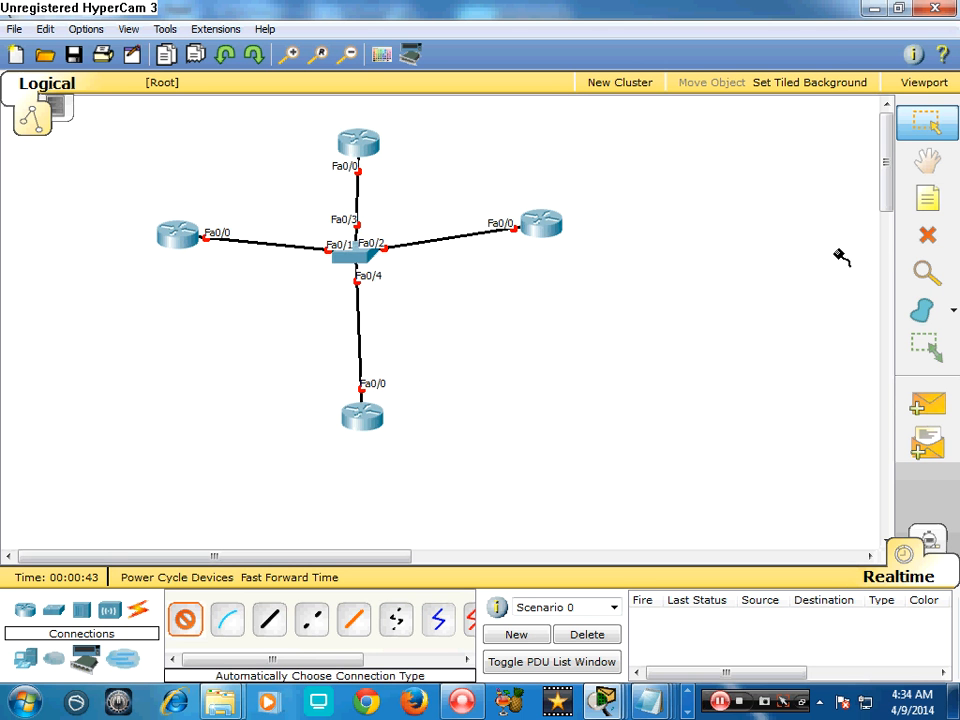
click(912, 133)
Step: Open the command line of the router above the switch and answer no to the initial configuration dialog
click(358, 143)
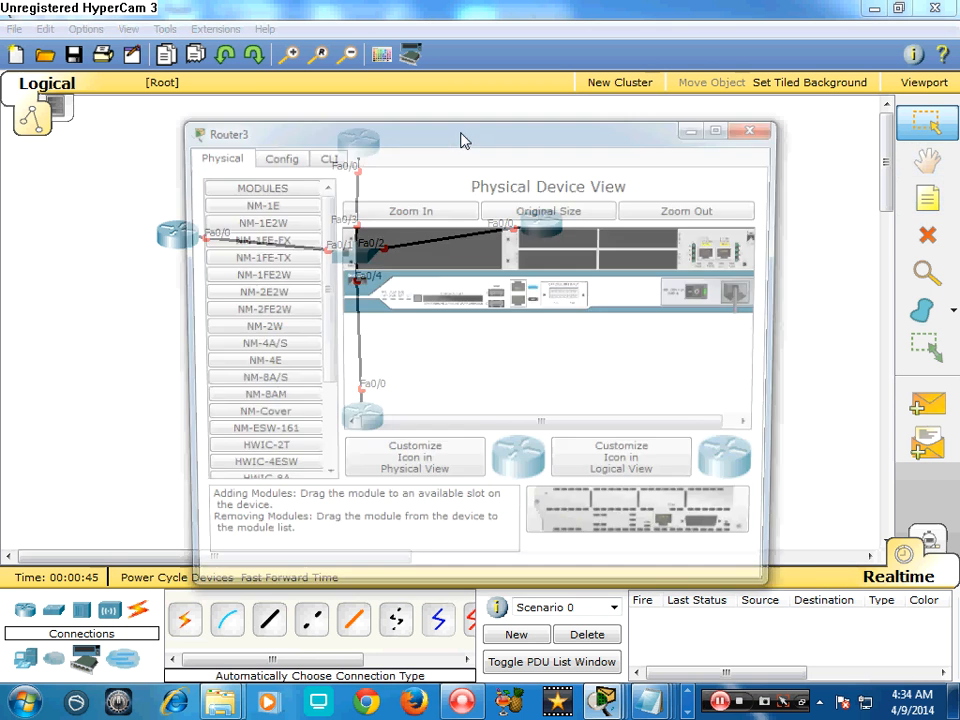
drag(460, 139, 601, 135)
click(532, 124)
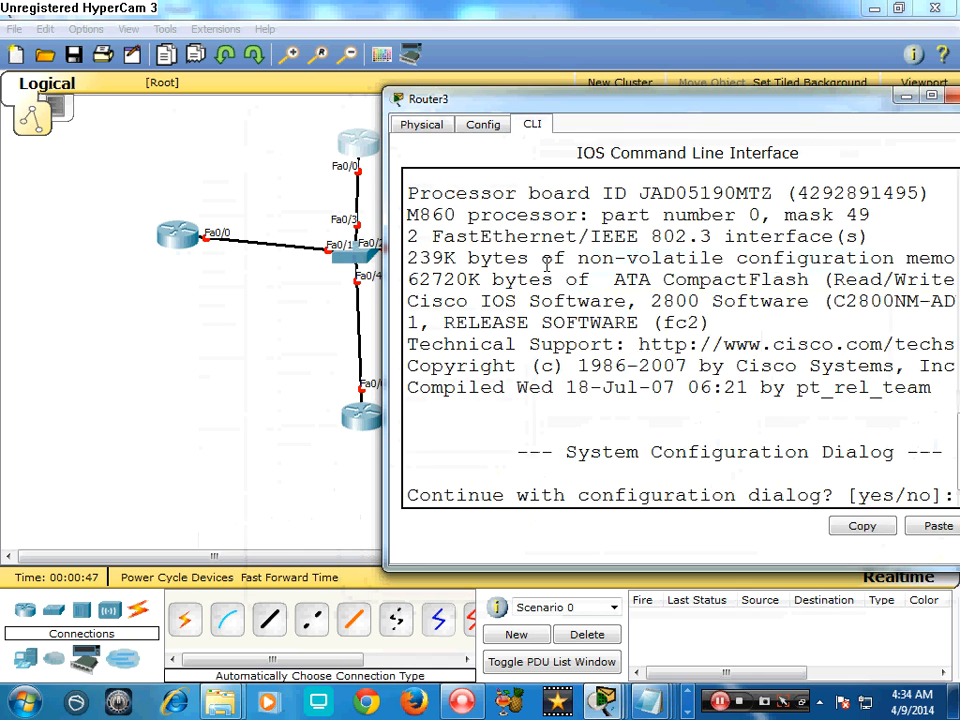
drag(542, 259, 557, 262)
text(no)
key(Return)
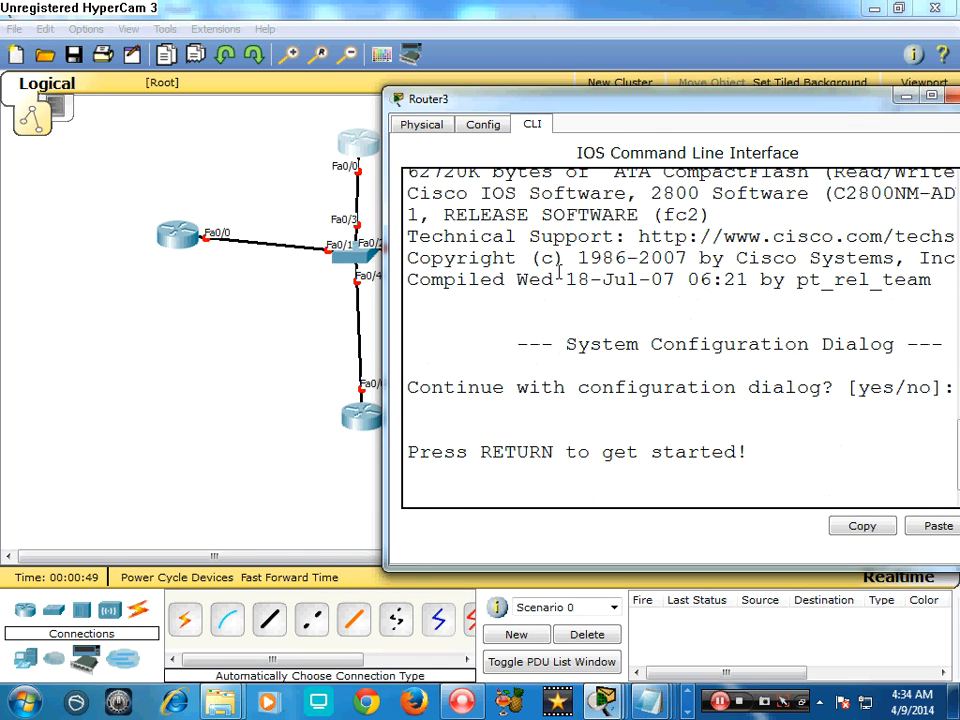
key(Return)
key(Return)
Step: Enter privileged mode and global configuration mode on the router above the switch
text(en)
key(Return)
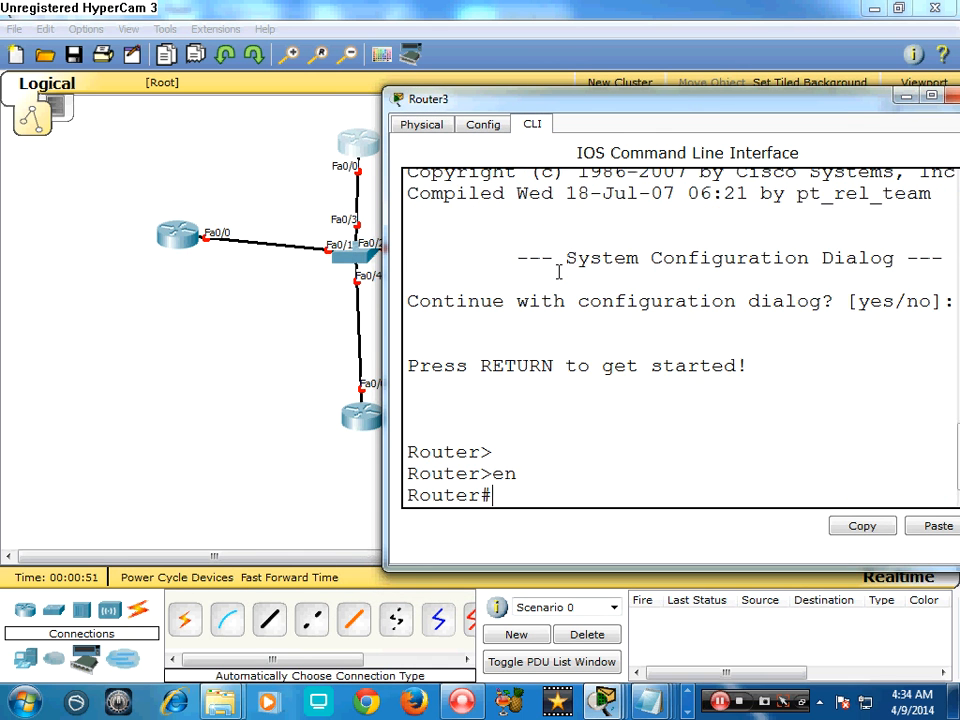
text(config t)
key(Return)
Step: Assign IP address 10.0.0.1 with mask 255.0.0.0 to this router's interface fa 0/0
text(ig)#i)
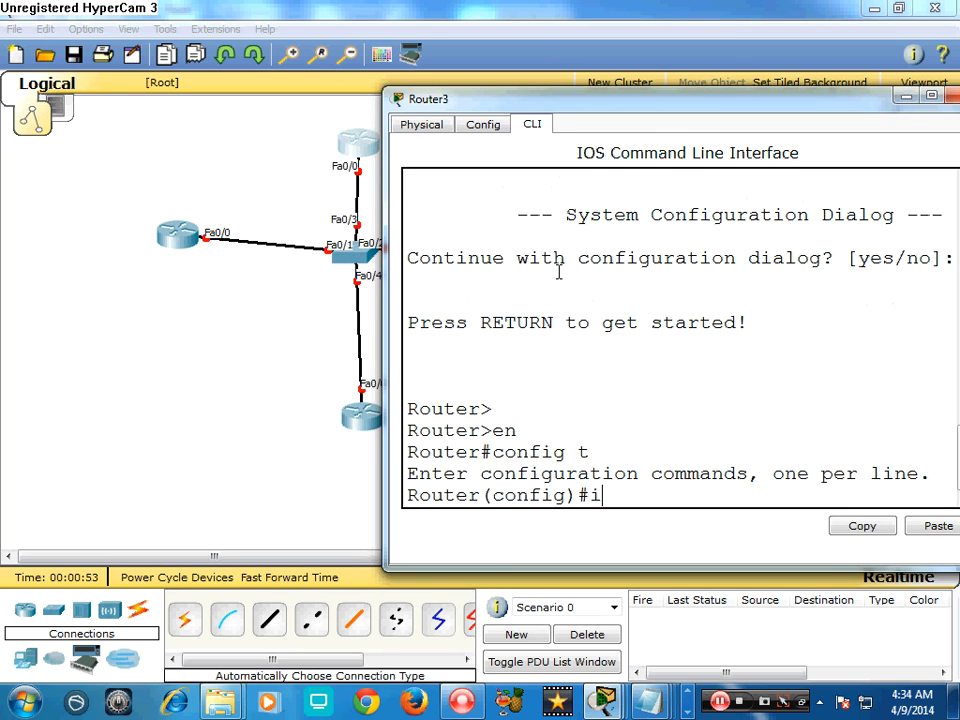
text(nter fa 0)
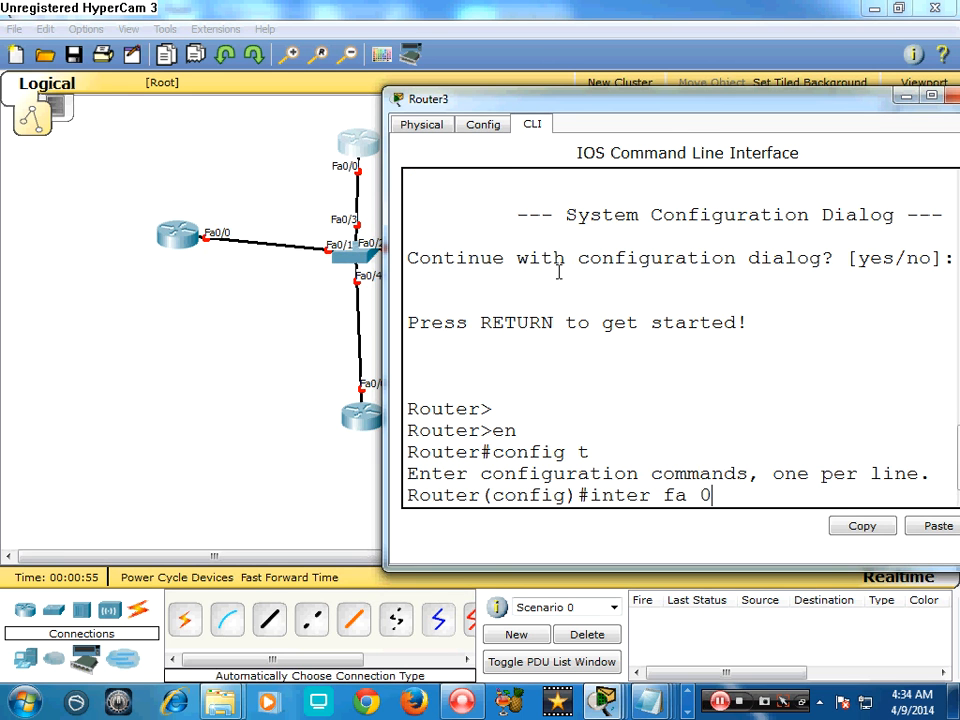
text(/0)
key(Return)
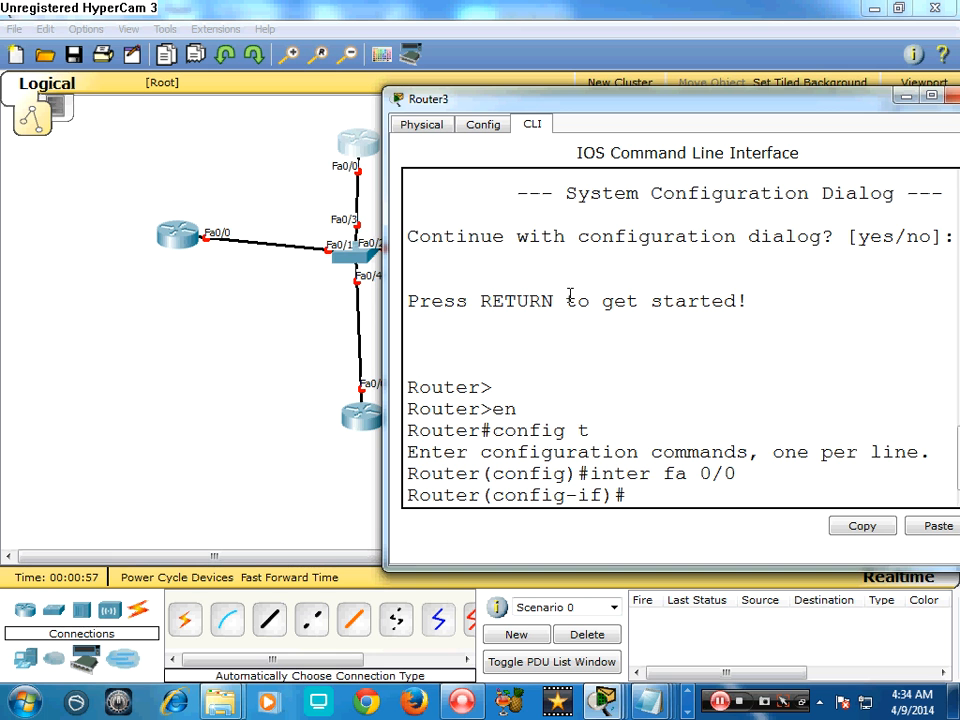
text(ip add 10.0.0.1)
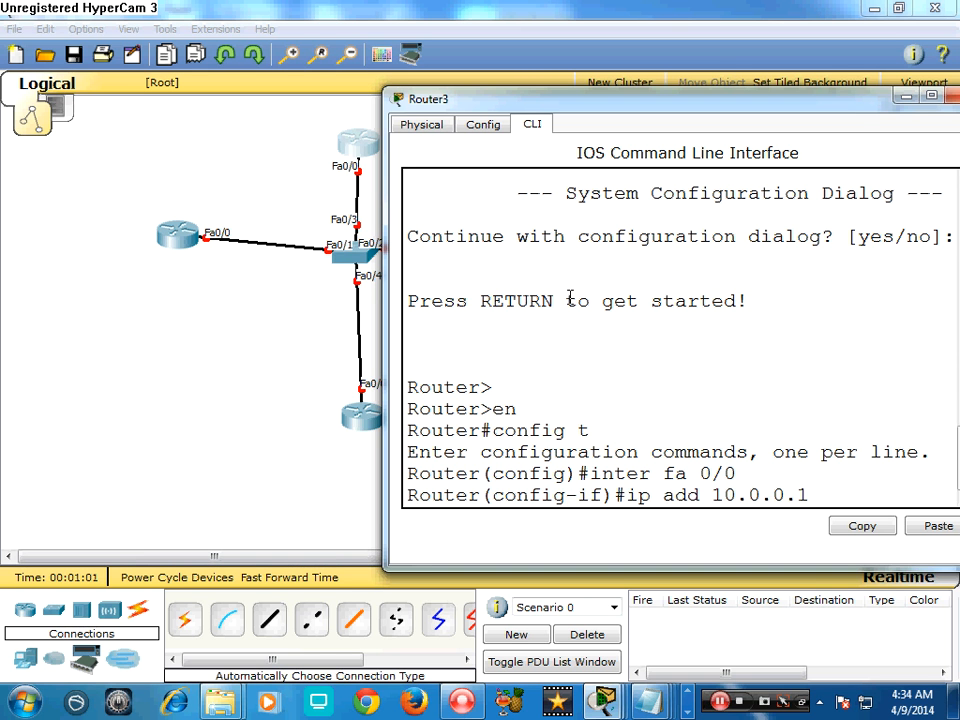
text( 255.0.0.0)
key(Return)
Step: Enable interface fa 0/0 on this router with the no shut command
text(no sh)
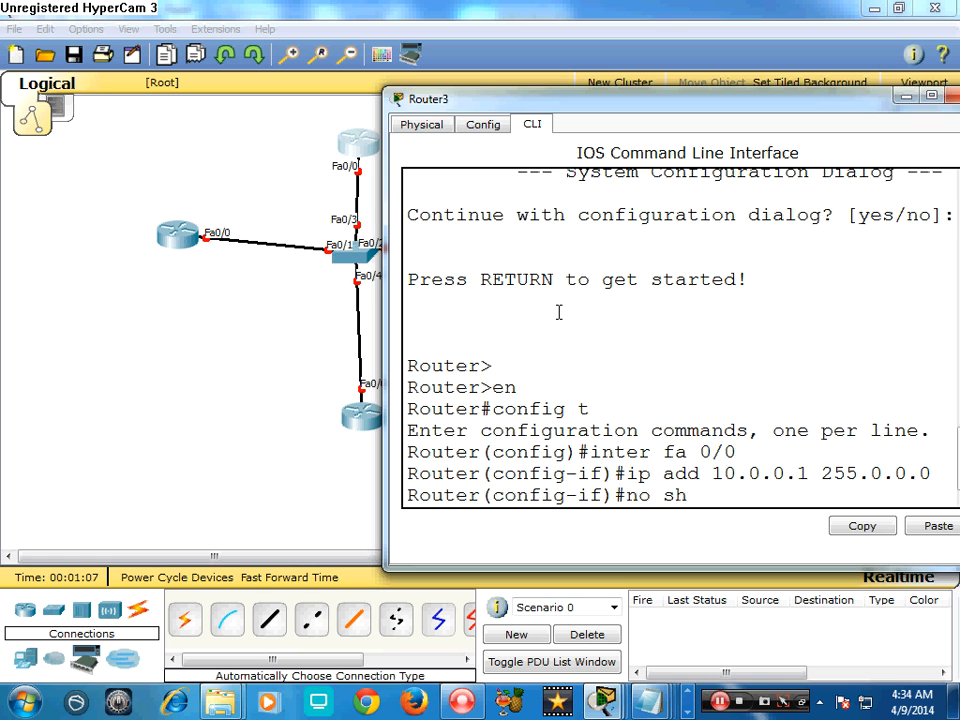
text(ut)
key(Return)
key(Return)
key(Return)
key(Return)
key(Return)
Step: Start OSPF process 10 on this router and advertise network 10.0.0.0 with its wildcard mask
text(route)
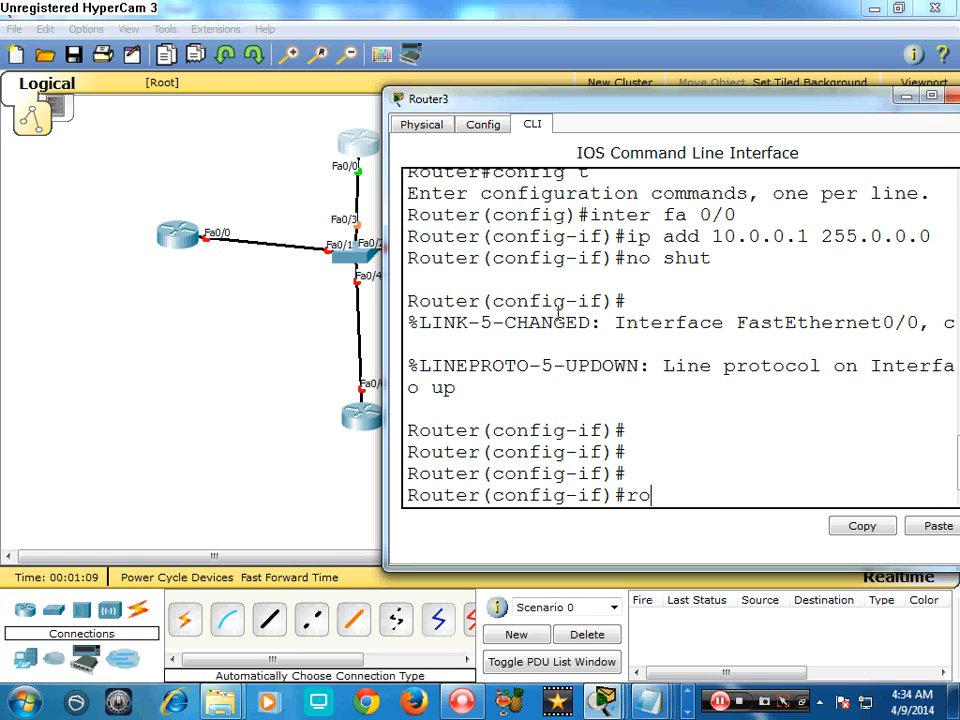
text(r ospf )
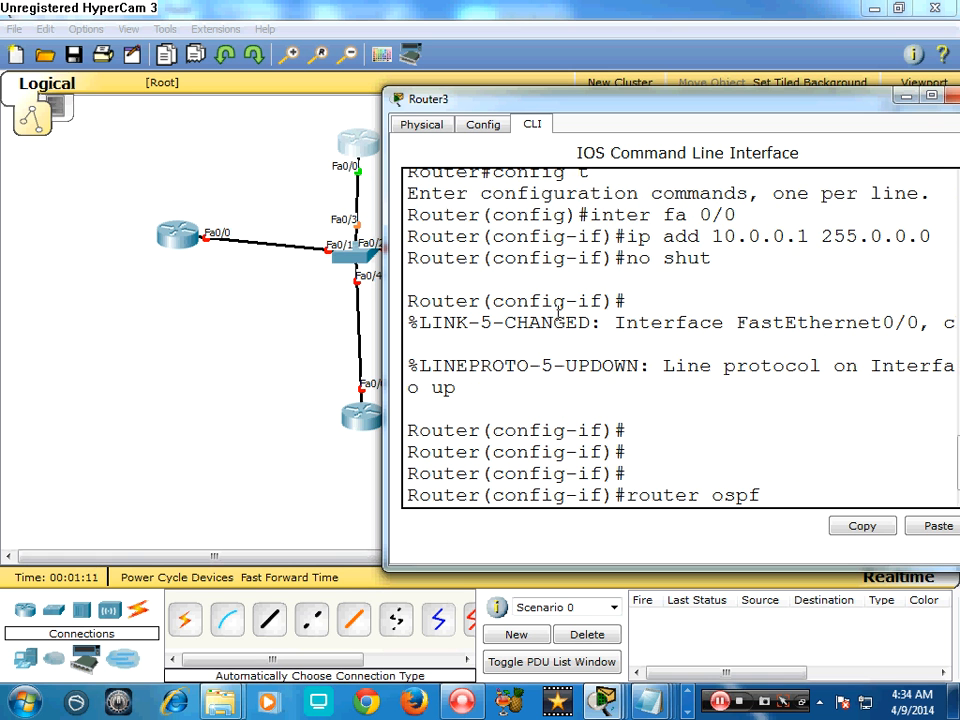
text(10)
key(Return)
text(net)
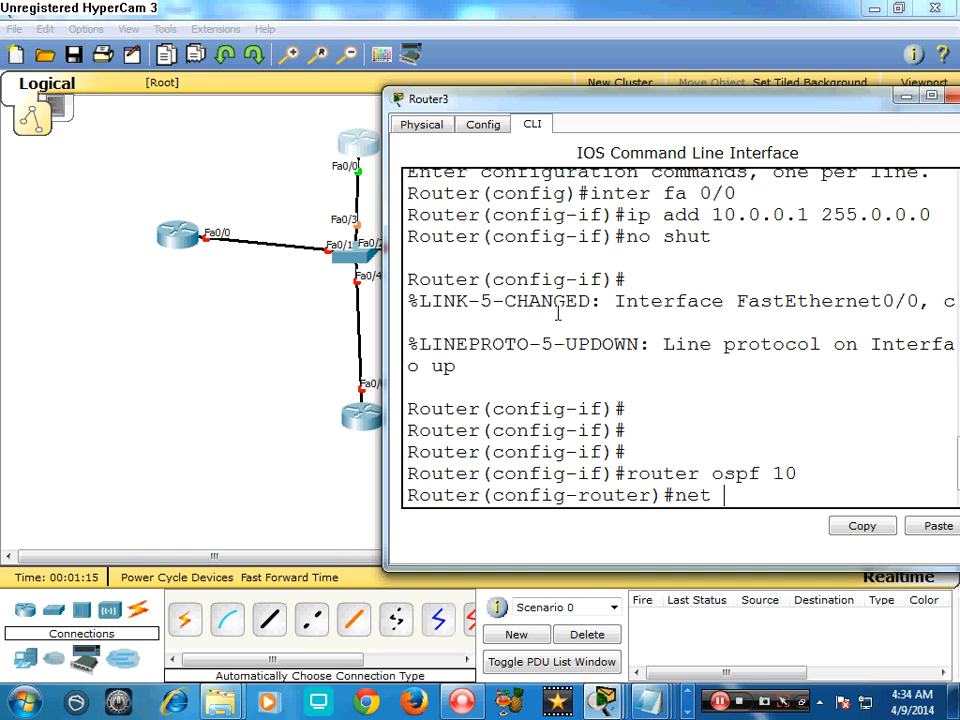
text( 10.0.0.0 0.255.255.)
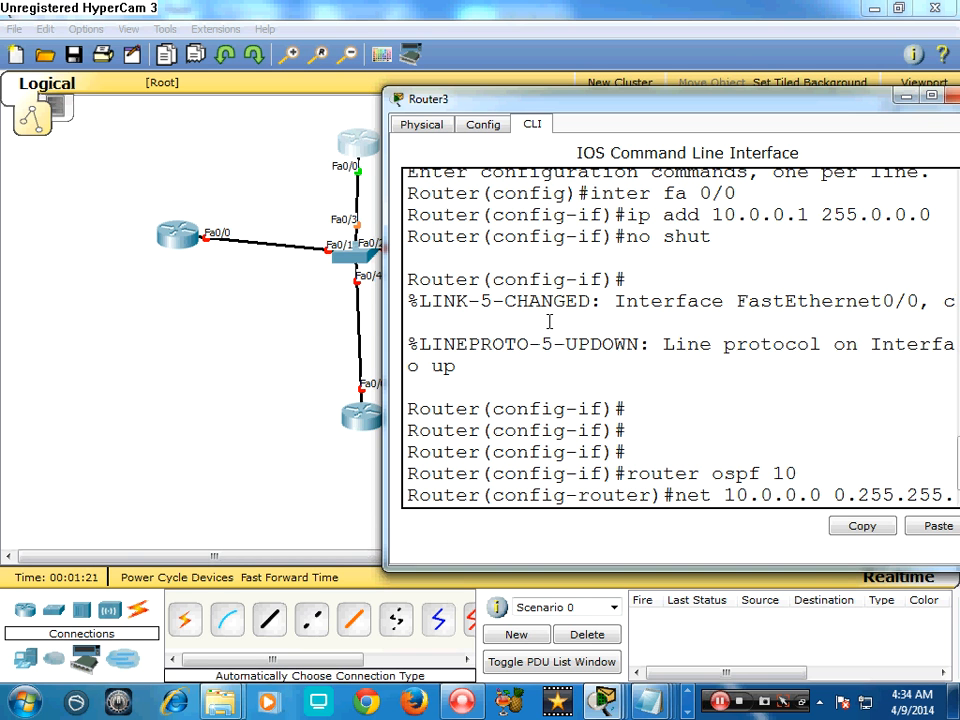
key(Return)
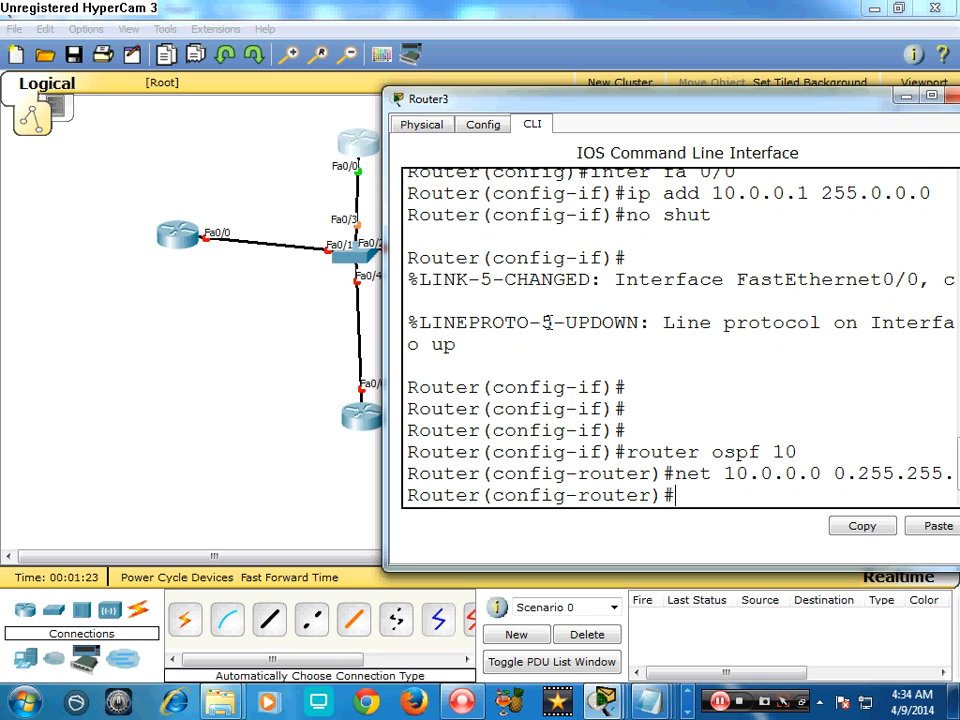
Step: Save the router's configuration with do wr and close its window
text(do wr)
key(Return)
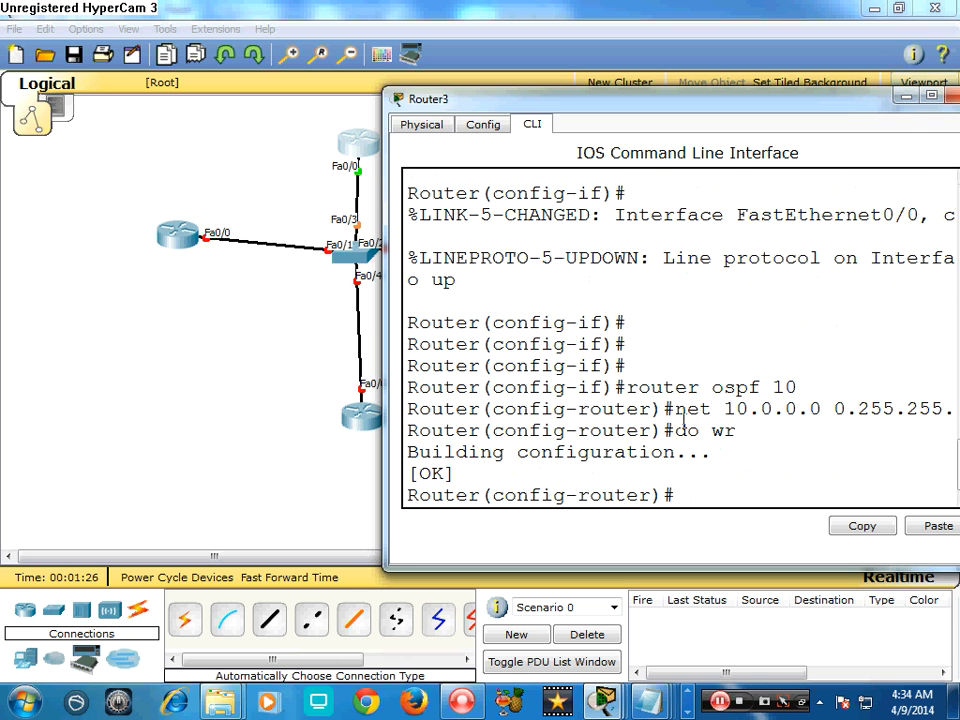
click(930, 96)
Step: Open the command line of the router to the left of the switch and decline its initial configuration dialog
click(182, 236)
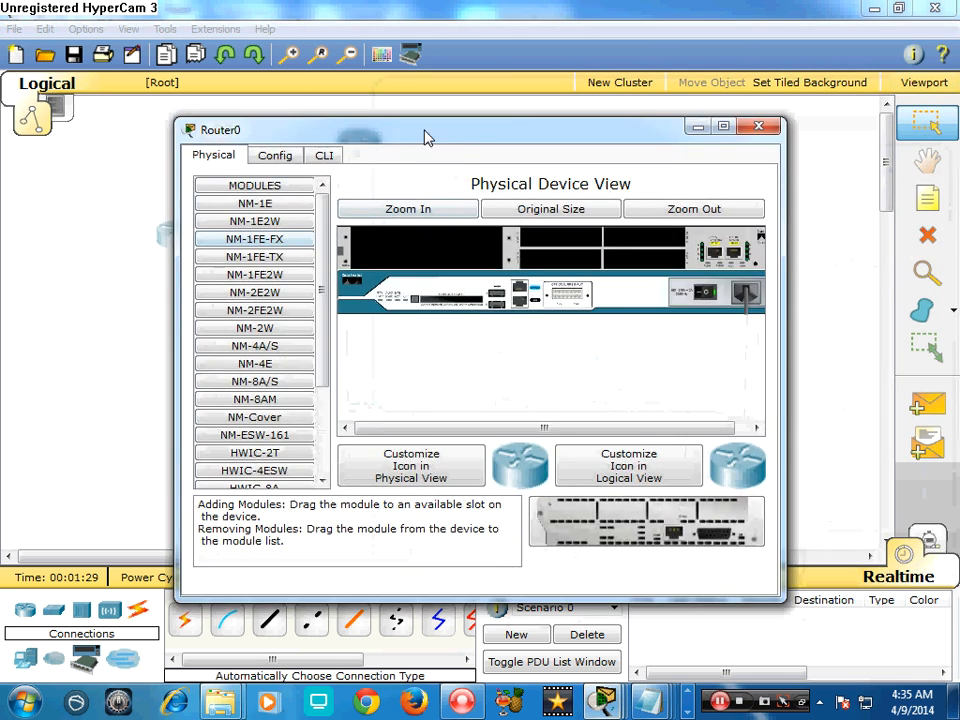
drag(424, 135, 602, 103)
click(497, 125)
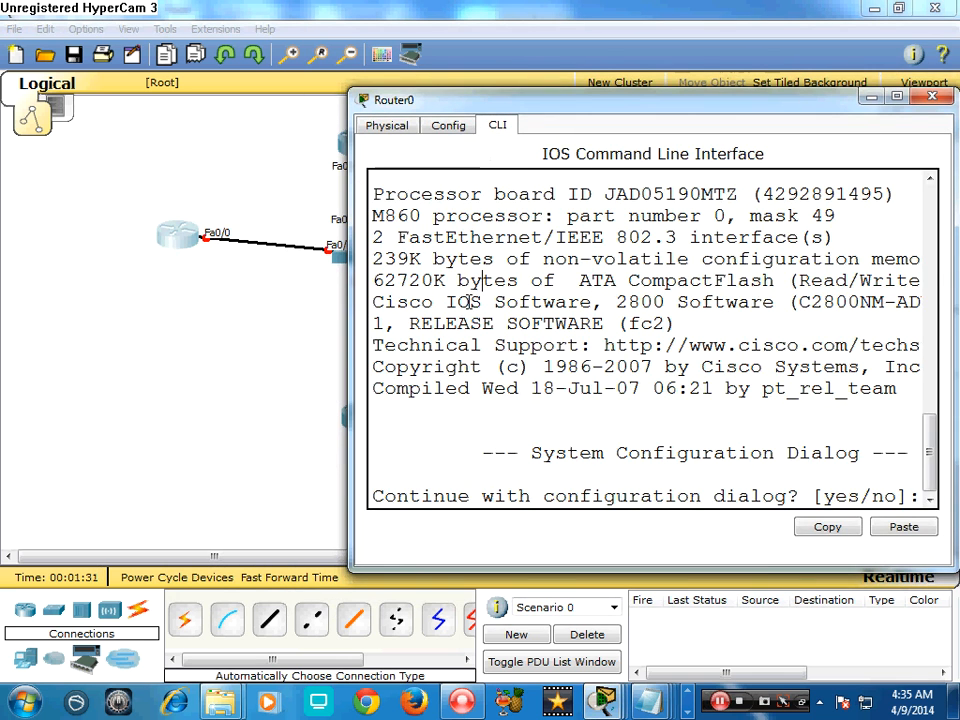
text(no)
key(Return)
key(Return)
key(Return)
key(Return)
Step: Enter privileged mode and global configuration mode on the router to the left of the switch
text(er>en)
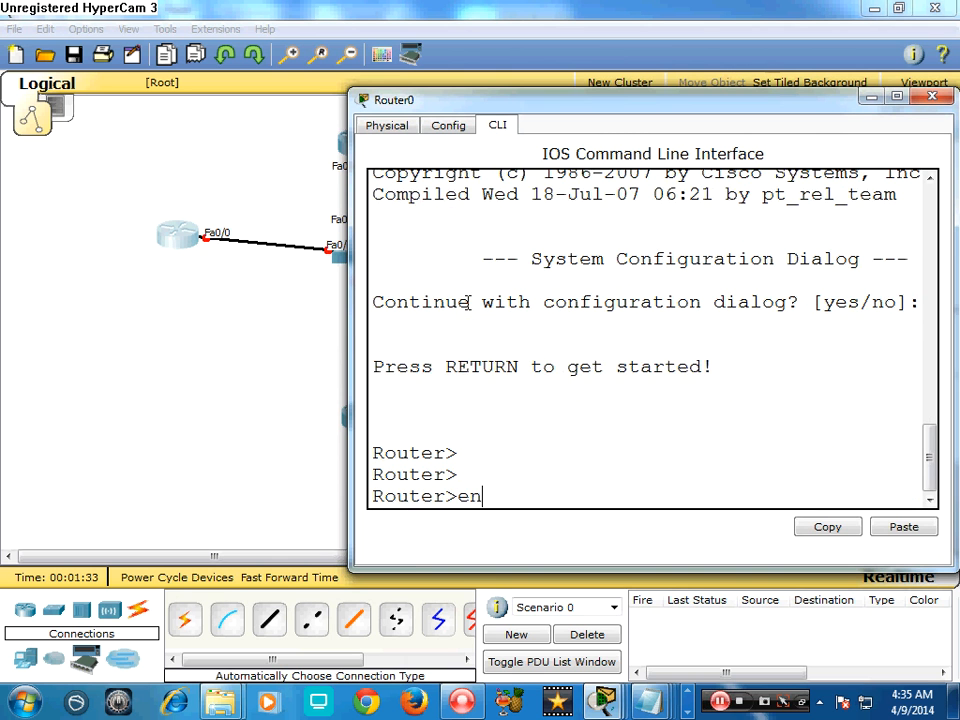
key(Return)
text(confoigt)
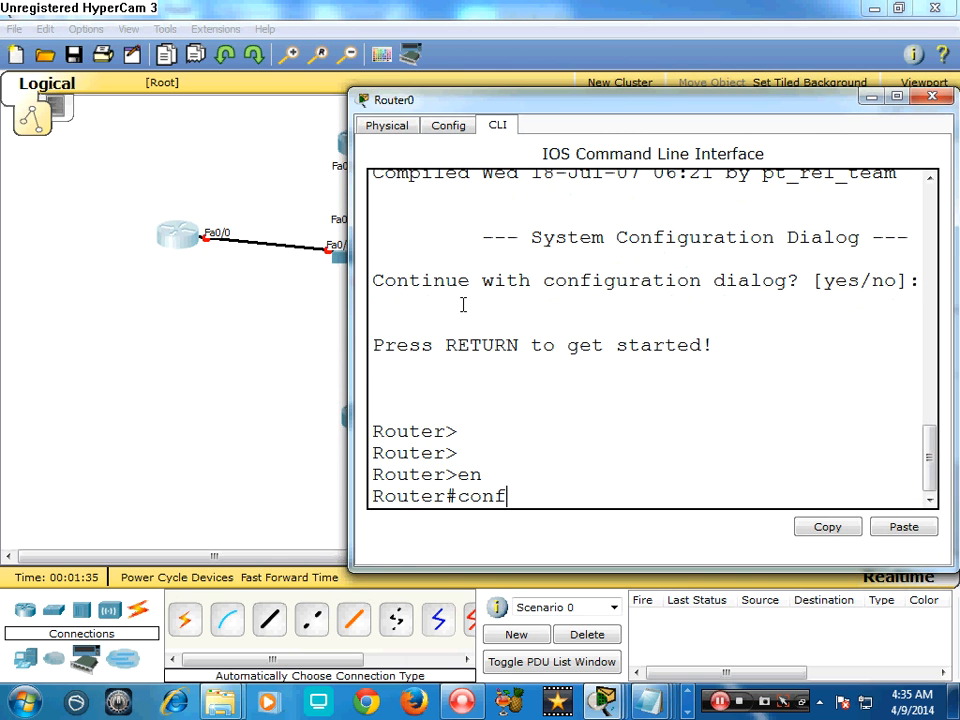
key(BackSpace)
key(BackSpace)
key(BackSpace)
key(BackSpace)
text(t)
key(Return)
key(Return)
Step: Assign IP address 10.0.0.2 with mask 255.0.0.0 to interface fa 0/0 of the router to the left of the switch
text(inter f)
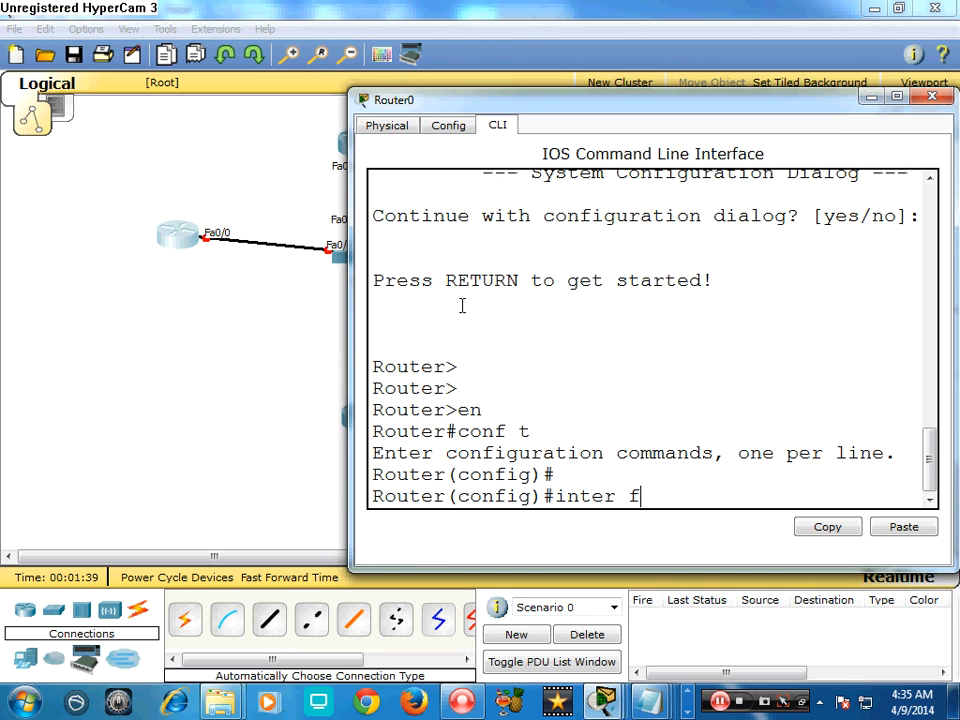
text(a 0/)
key(Return)
text(0)
key(Return)
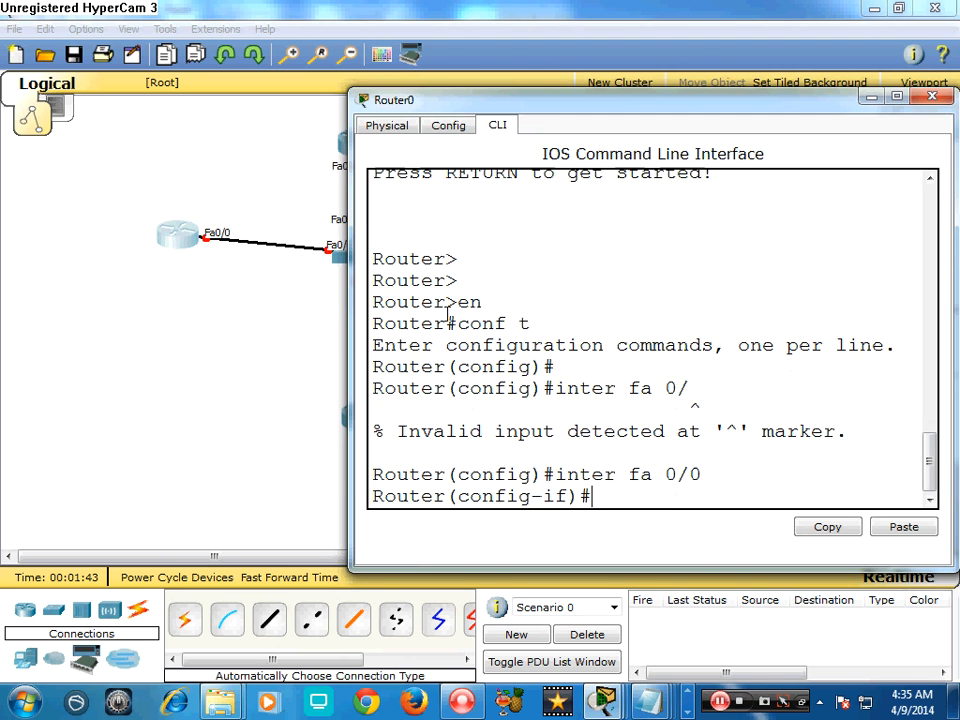
text(ip ad)
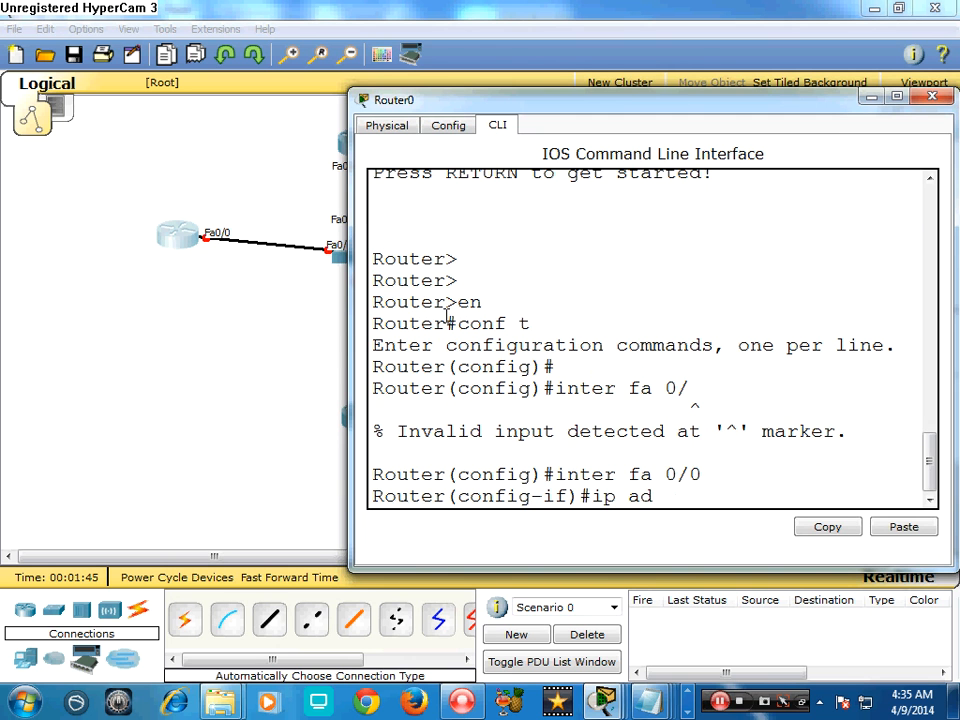
text(d 10.0.0.2)
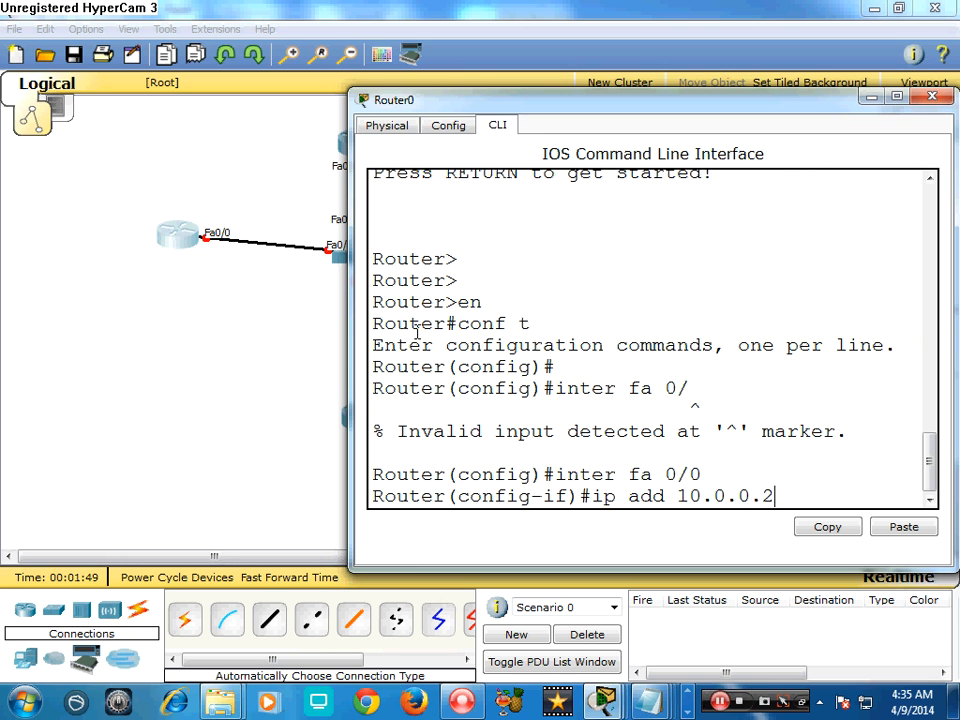
text( 255.0.0.0)
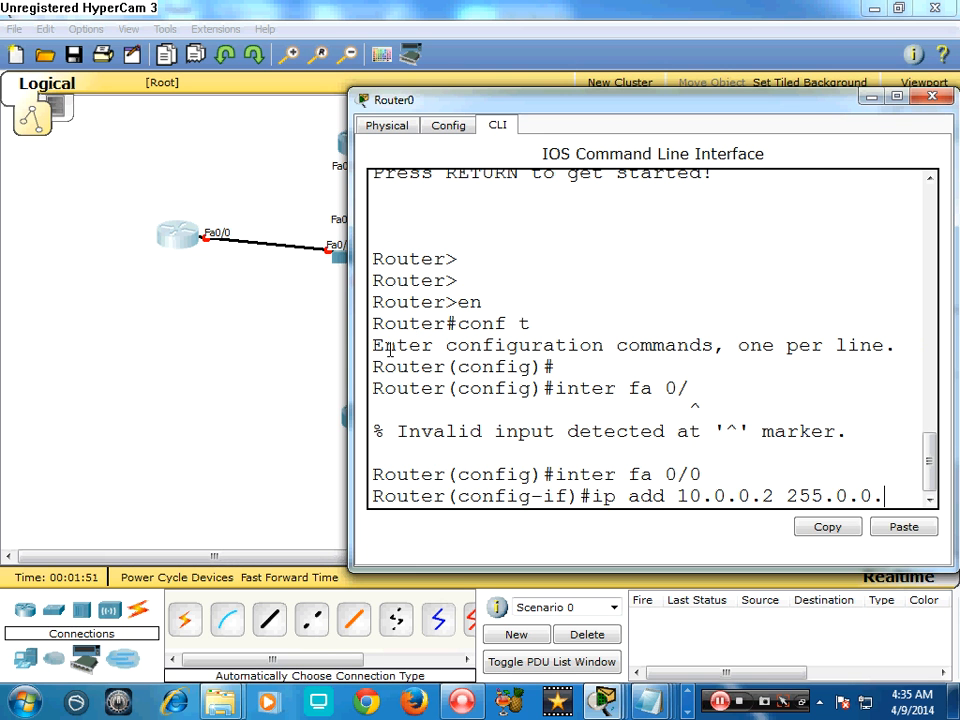
key(Return)
Step: Enable the fa 0/0 interface with no shut, save the configuration with do wr, and put the router's window away
text(no shut)
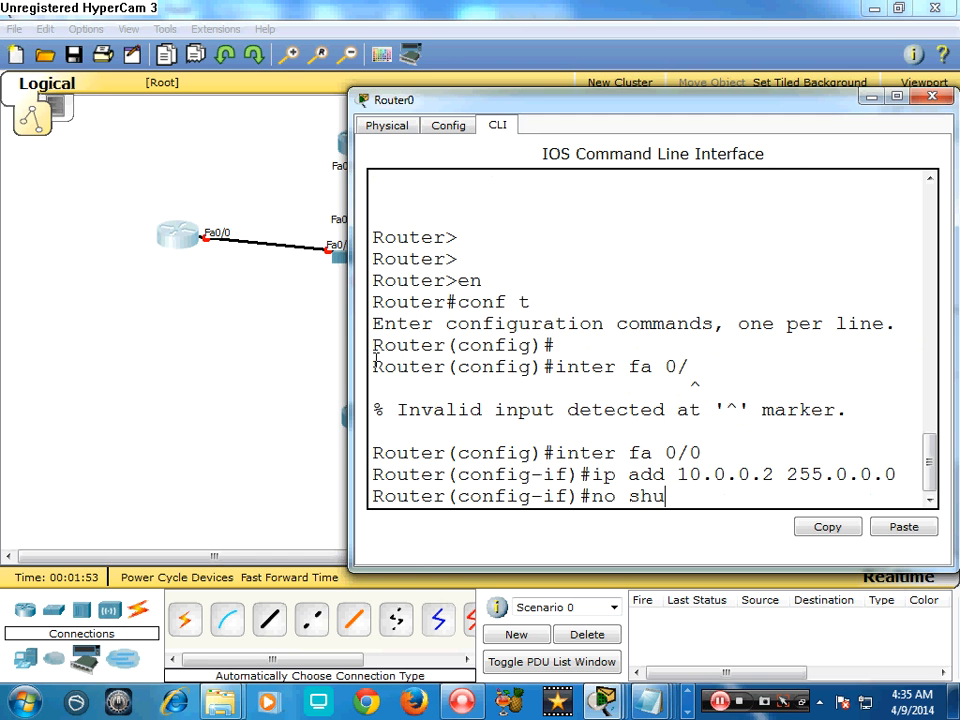
key(Return)
key(Return)
key(Return)
text(do wr)
key(Return)
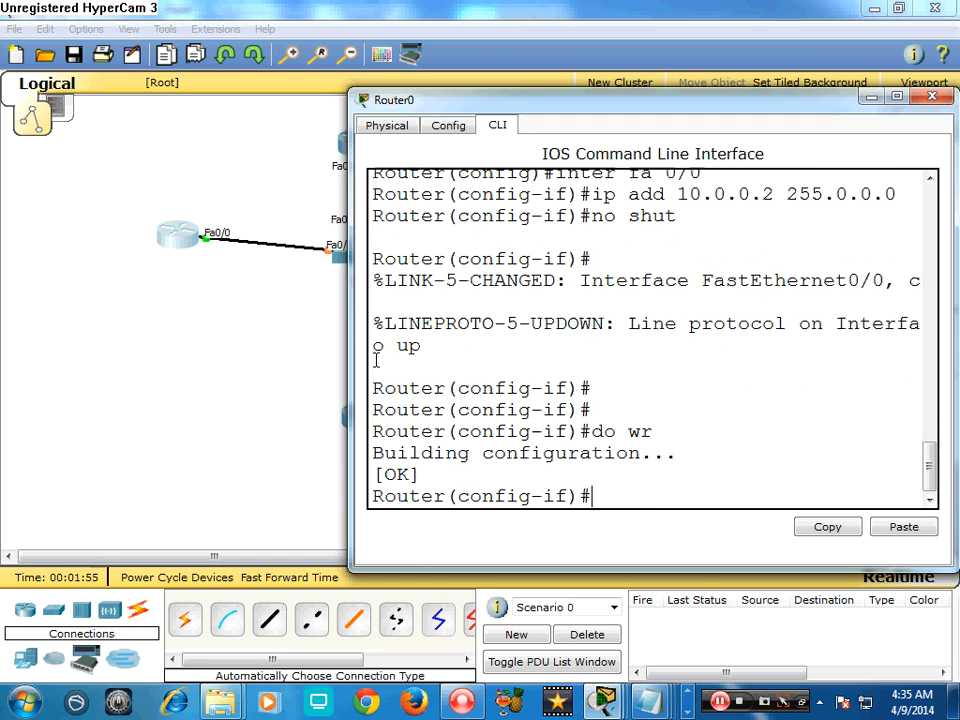
click(868, 97)
Step: Open the command line of the router below the switch and decline its initial configuration dialog
click(358, 142)
drag(457, 131, 708, 73)
click(576, 100)
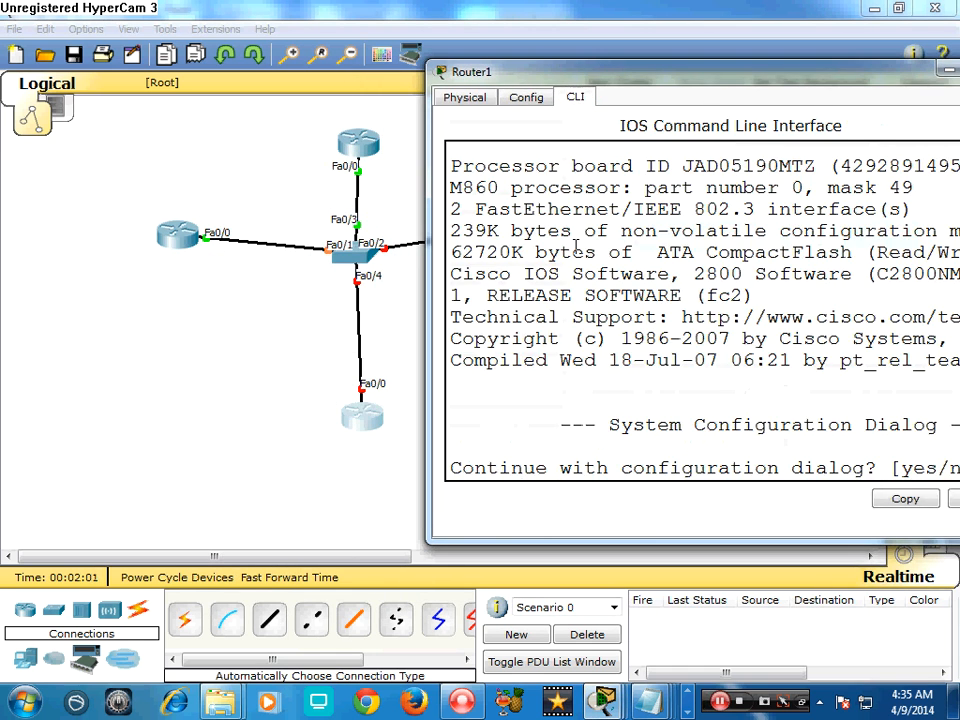
key(Return)
key(Return)
key(Return)
Step: Enter privileged mode and global configuration mode on the router below the switch
text(er>e)
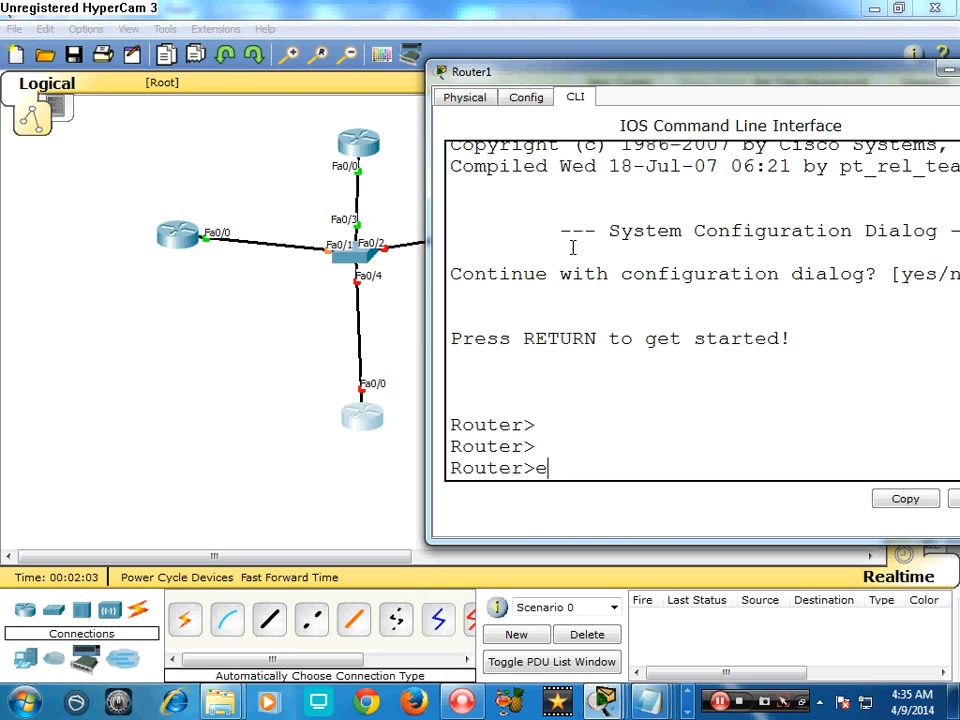
text(n)
key(Return)
text(config t)
key(Return)
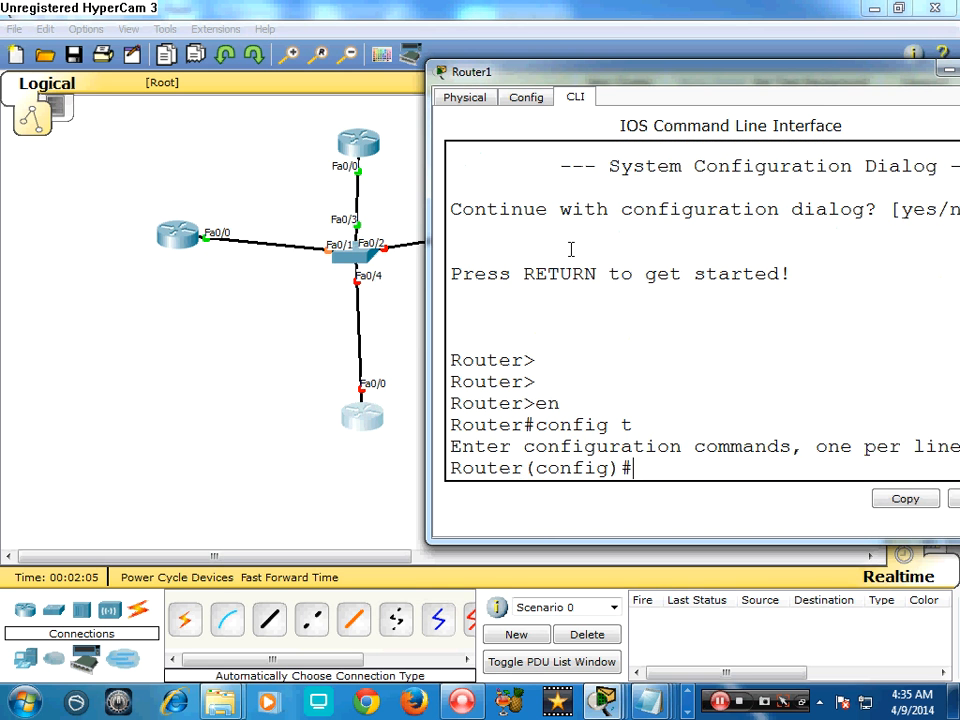
Step: Assign IP address 10.0.0.3 with mask 255.0.0.0 to interface fa 0/0 of the router below the switch
text(inter fa)
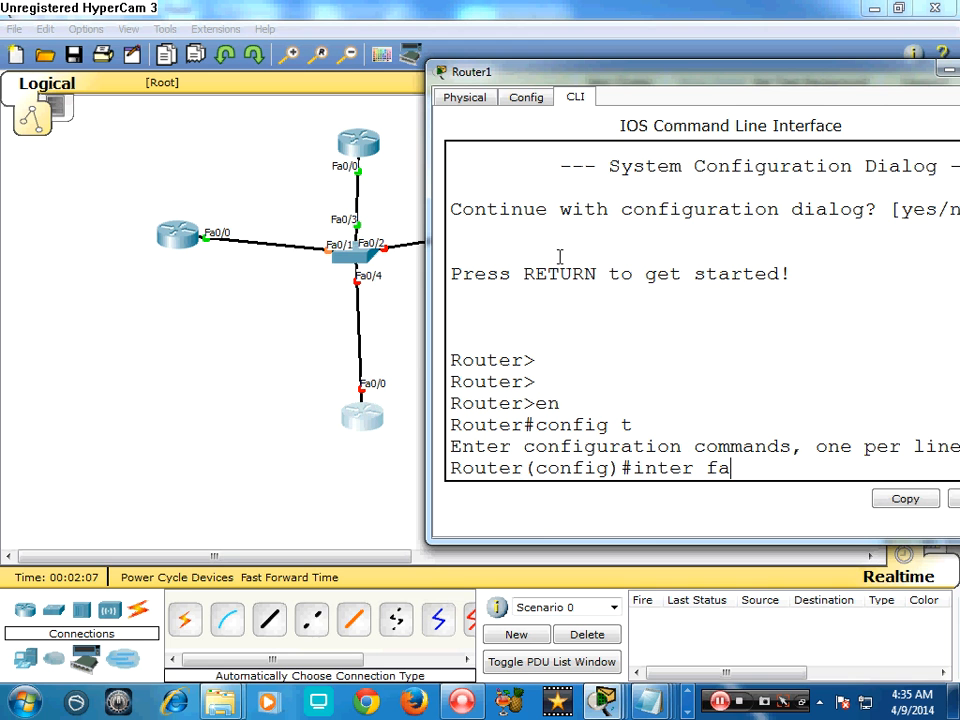
text( 0/8)
text(0/)
key(Return)
text(ip a)
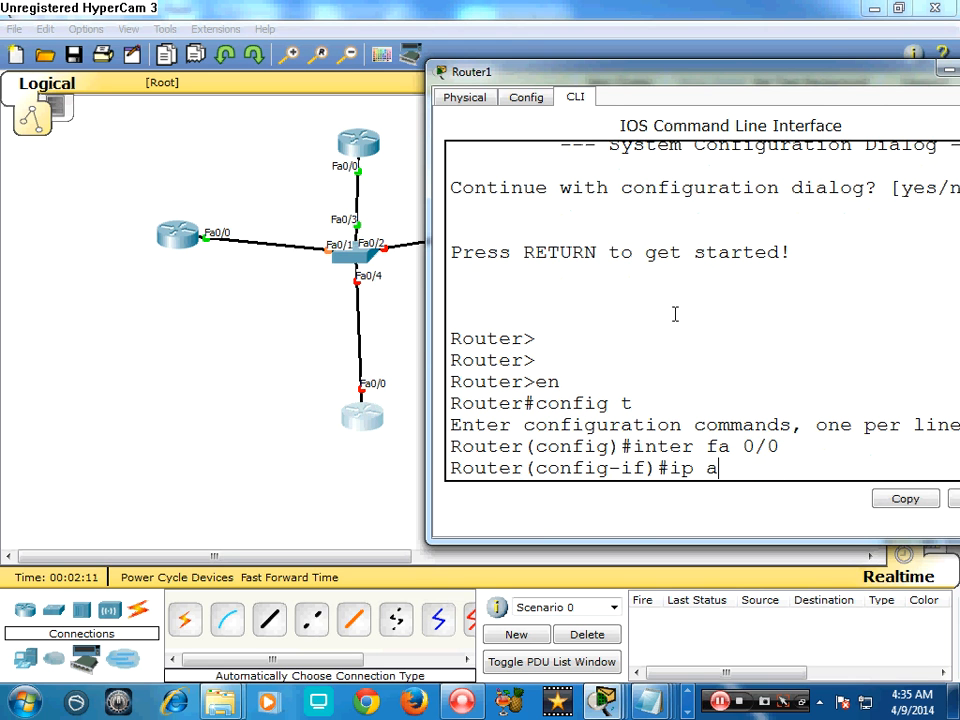
text(dd 10.0)
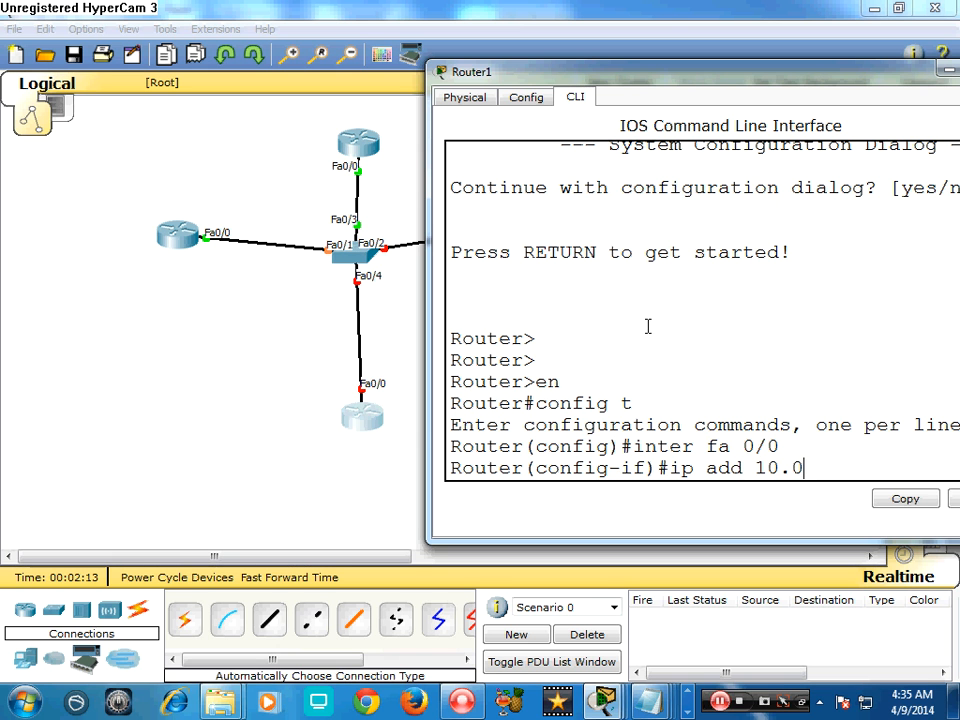
text(.0.3 255.0.0.0)
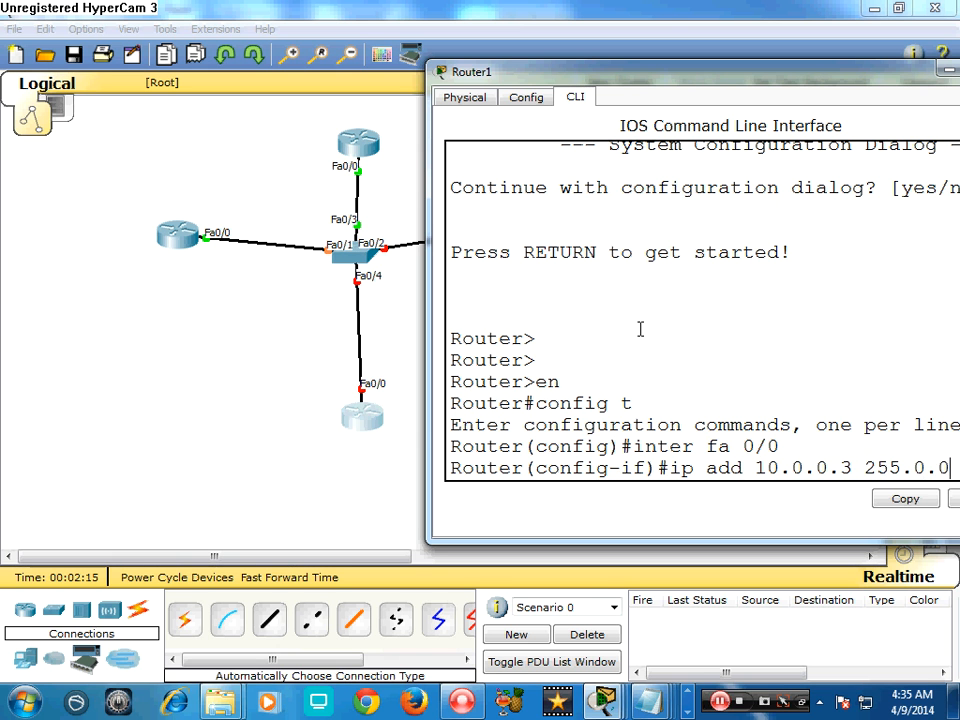
key(Return)
Step: Bring up the lower router's fa 0/0 interface with no shut and save its configuration with do wr, leaving its window
text(no shut)
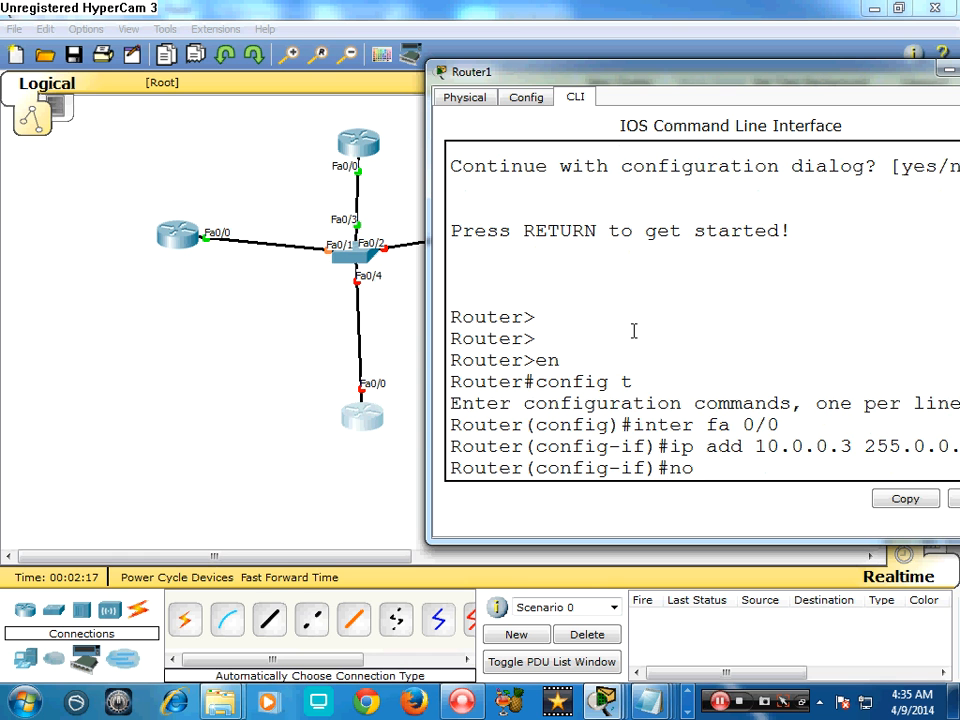
key(Return)
key(Return)
key(Return)
key(Return)
text(do)
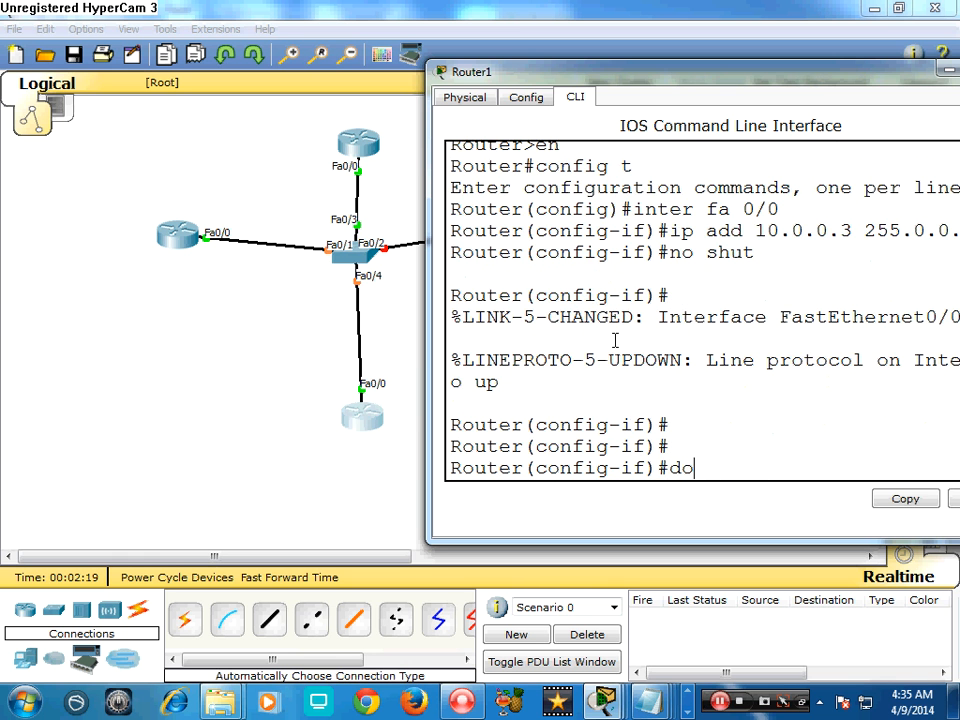
text( wr)
key(Return)
click(214, 390)
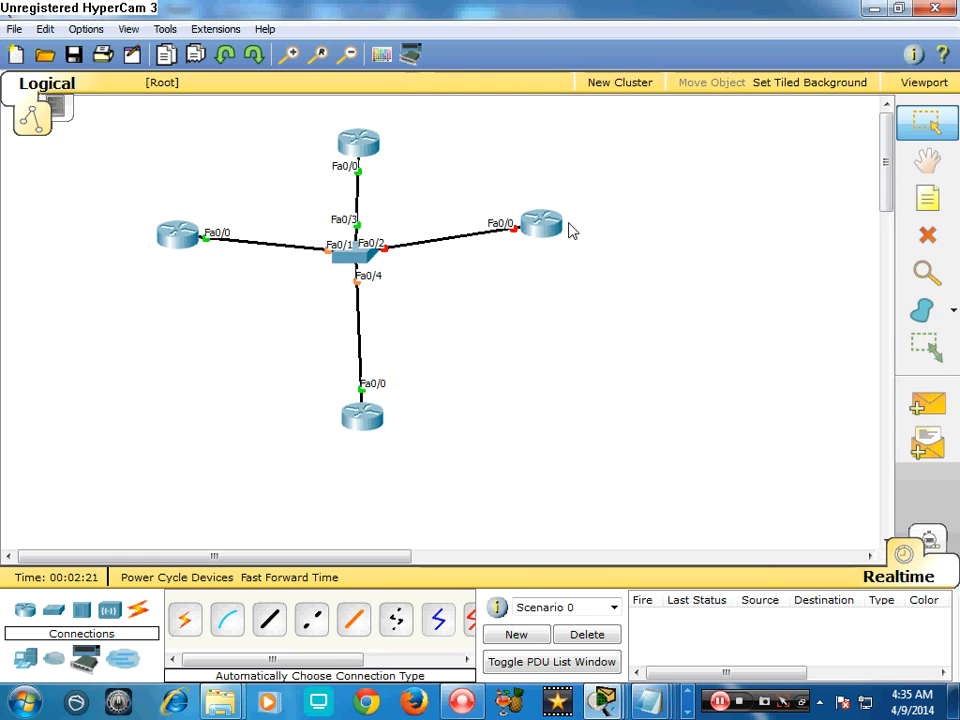
Step: Open the command line of the router to the right of the switch and decline its initial configuration dialog
click(545, 226)
click(324, 155)
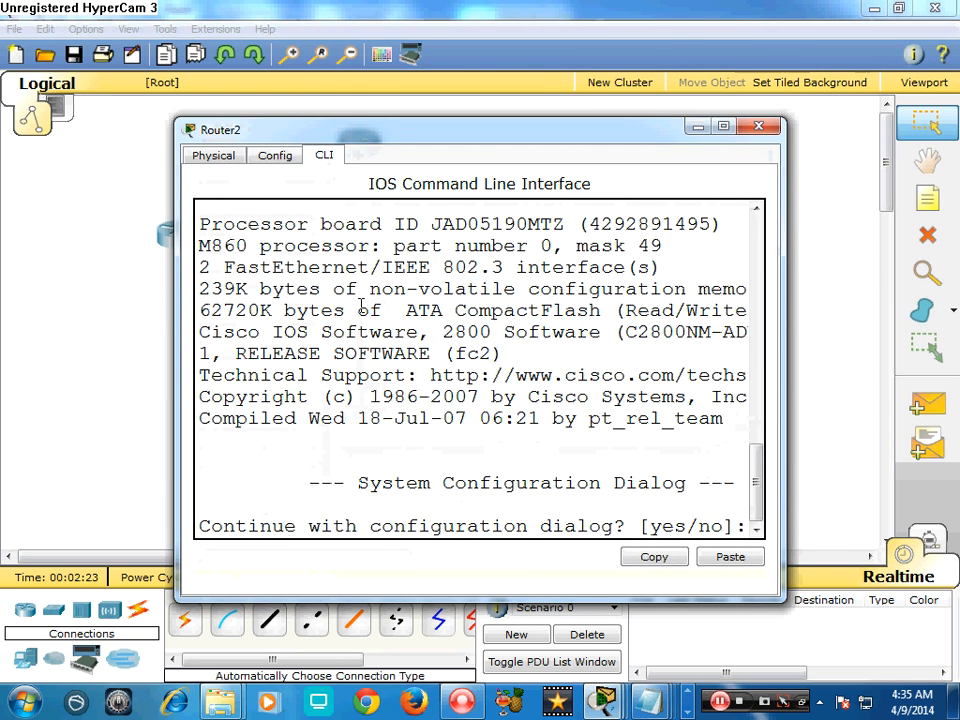
key(Return)
key(Return)
key(Return)
Step: Enter privileged mode and global configuration mode on the router to the right of the switch
text(en)
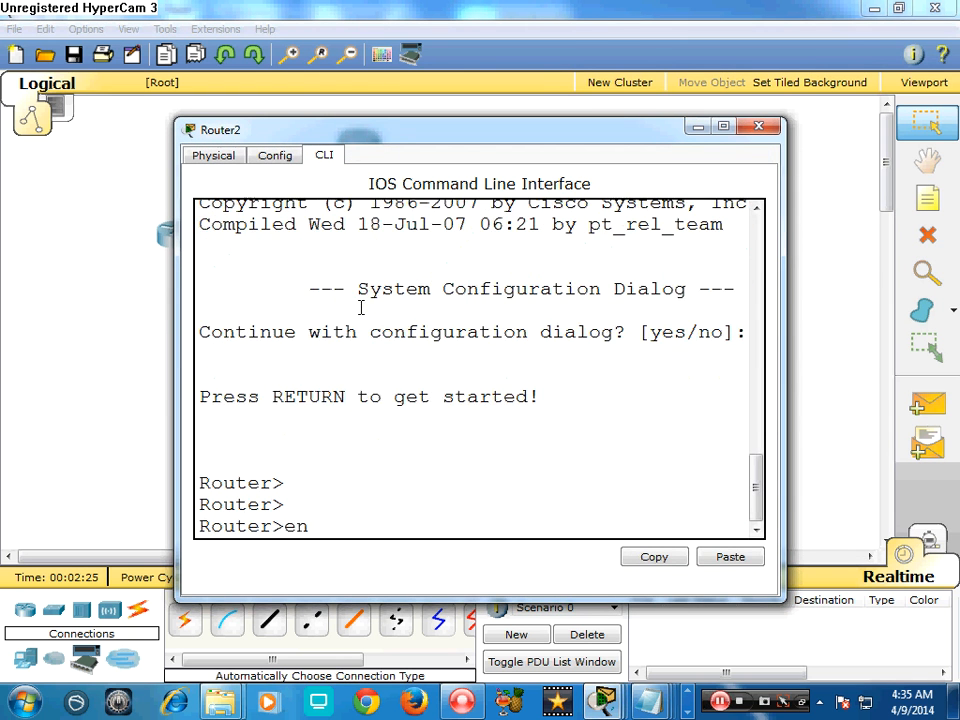
key(Return)
text(config t)
key(Return)
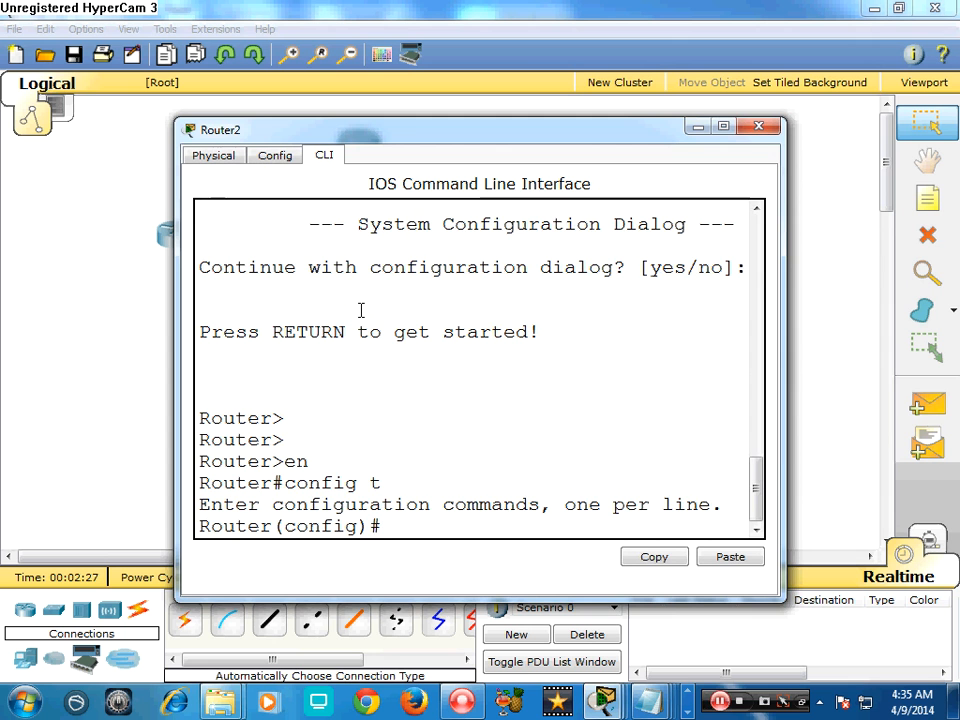
Step: Assign IP address 10.0.0.4 with mask 255.0.0.0 to interface fa 0/0 of the router to the right of the switch
text(inter fa )
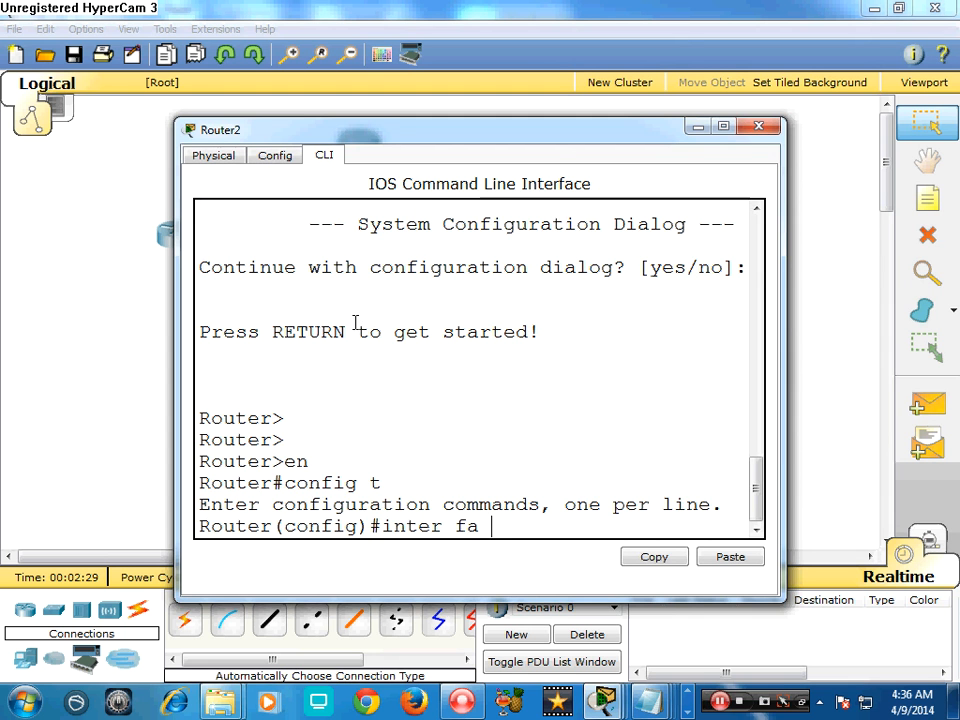
text(0/0)
key(Return)
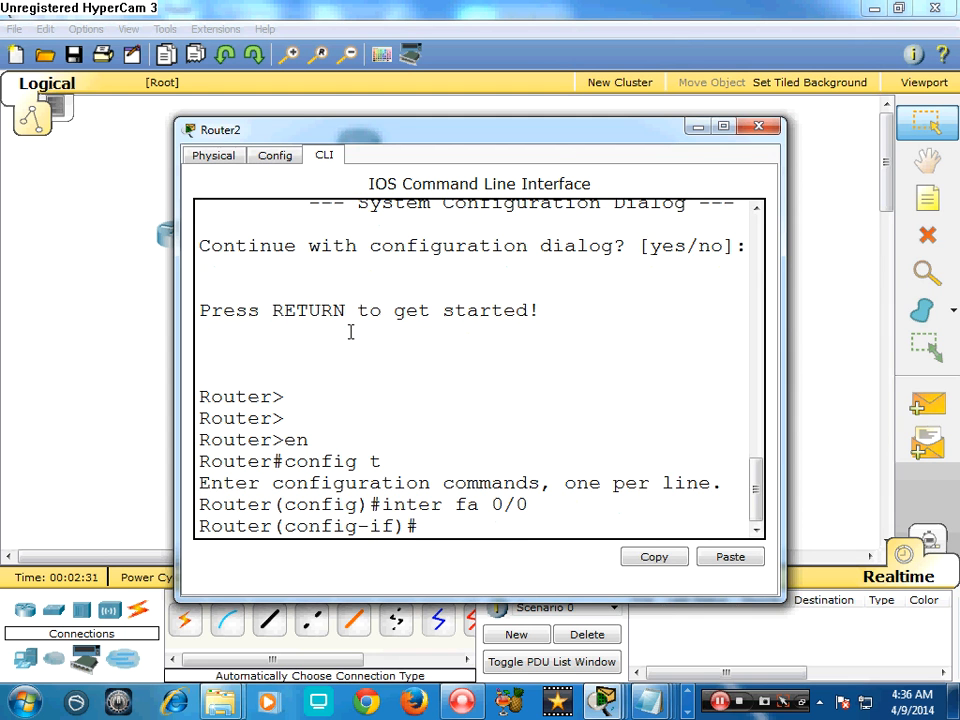
text(ip add 10.0.0.)
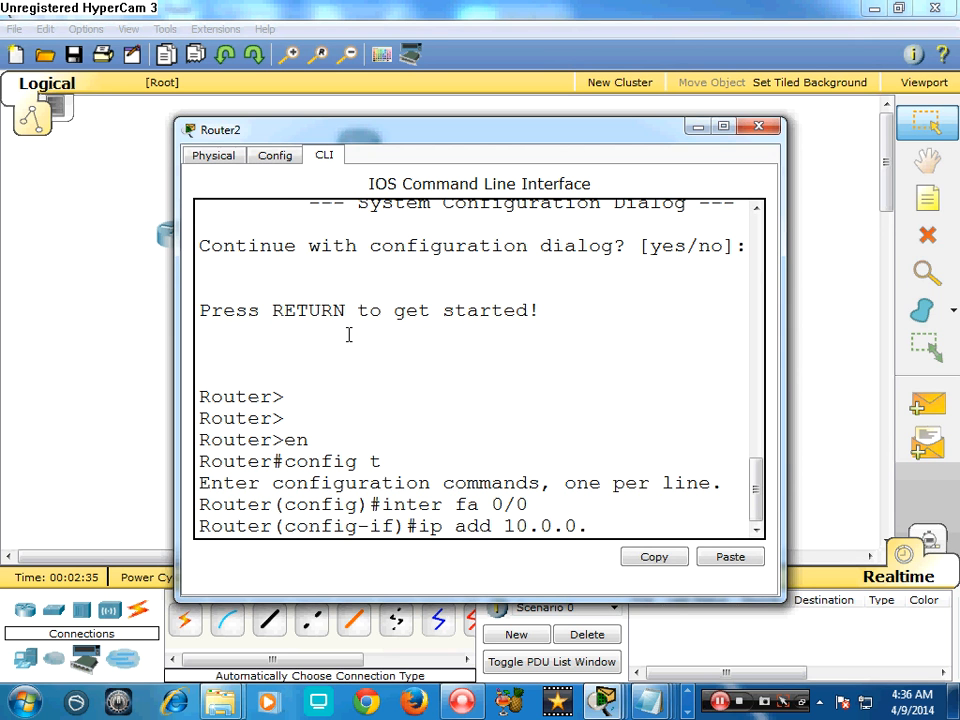
text(5)
key(BackSpace)
text(4)
key(Return)
key(Up)
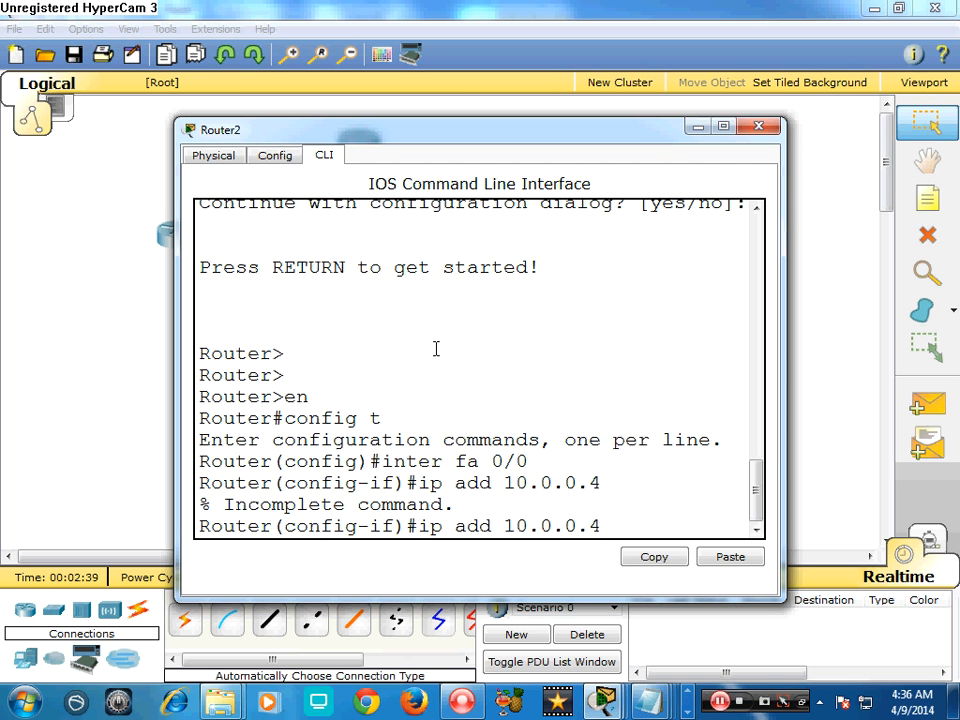
text(5)
key(BackSpace)
text(255.0.0.0)
key(Return)
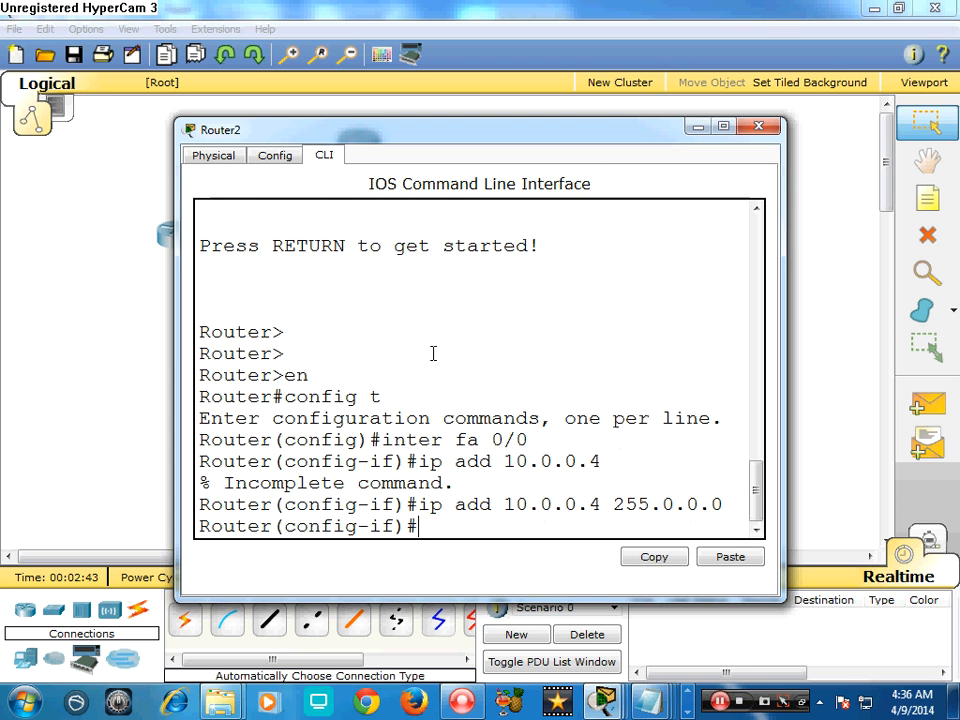
Step: Enable the fa 0/0 interface with no shut and start OSPF process 10 on this router
text(no shut)
key(Return)
text(r(config-if)#r)
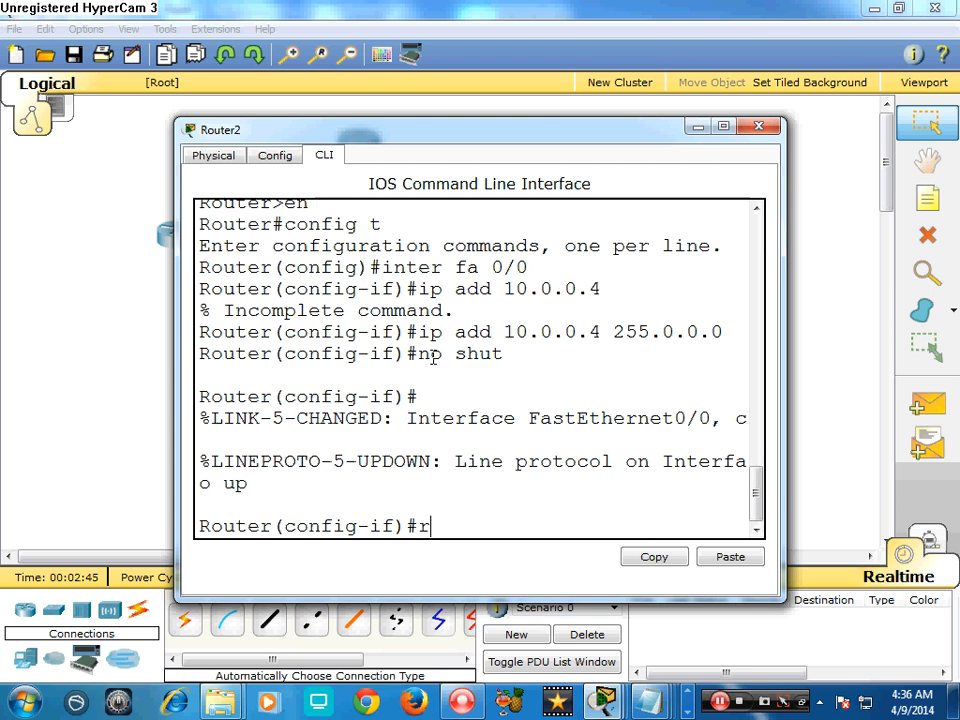
text(outer ospf )
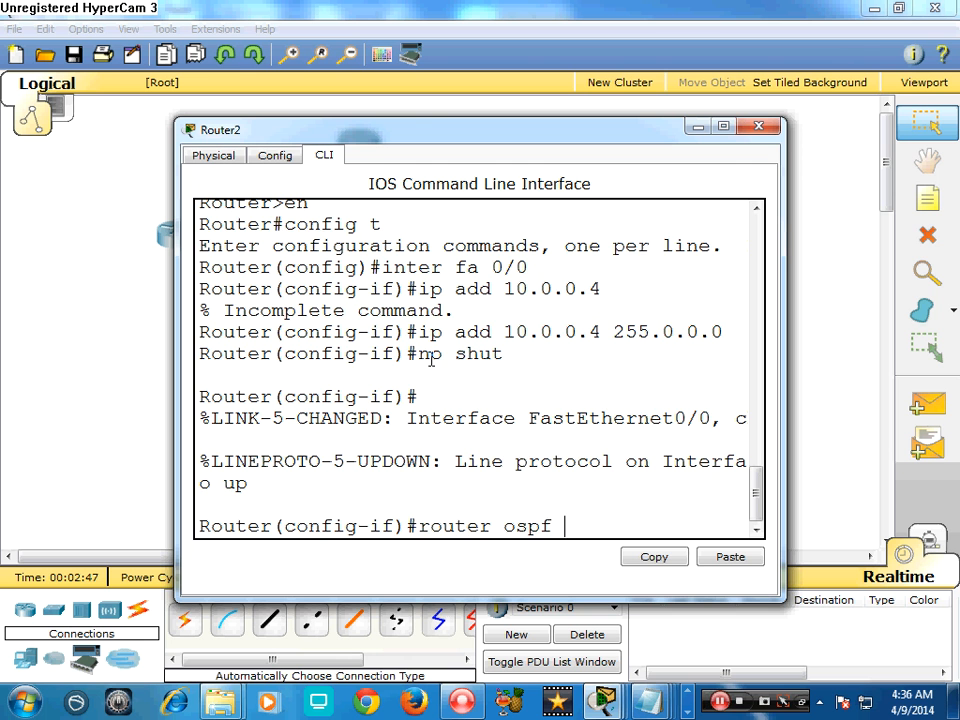
text(10)
key(Return)
Step: Advertise network 10.0.0.0 with wildcard mask 0.255.255.255 in area 0 of OSPF process 10
text(ne)
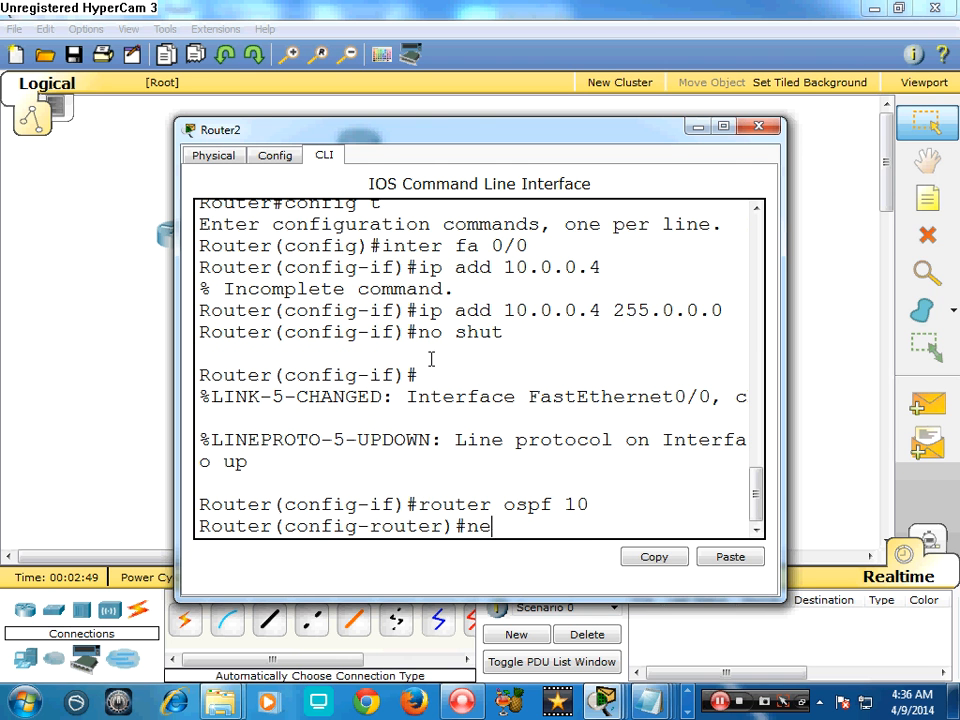
text(t 10.0.0.0)
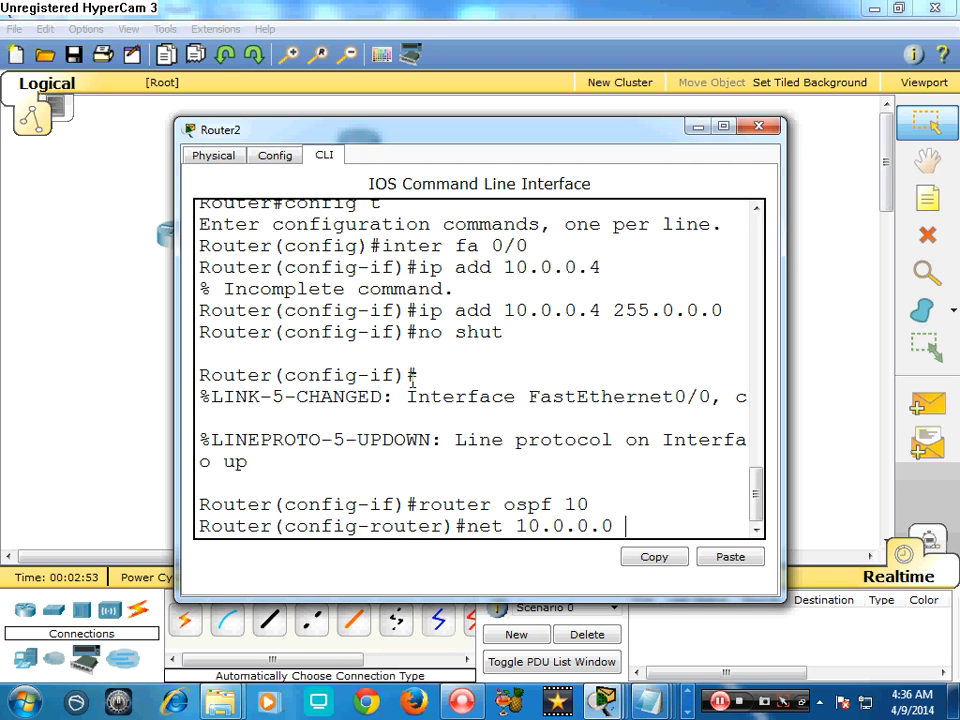
text( 0.0.)
text(255.255.)
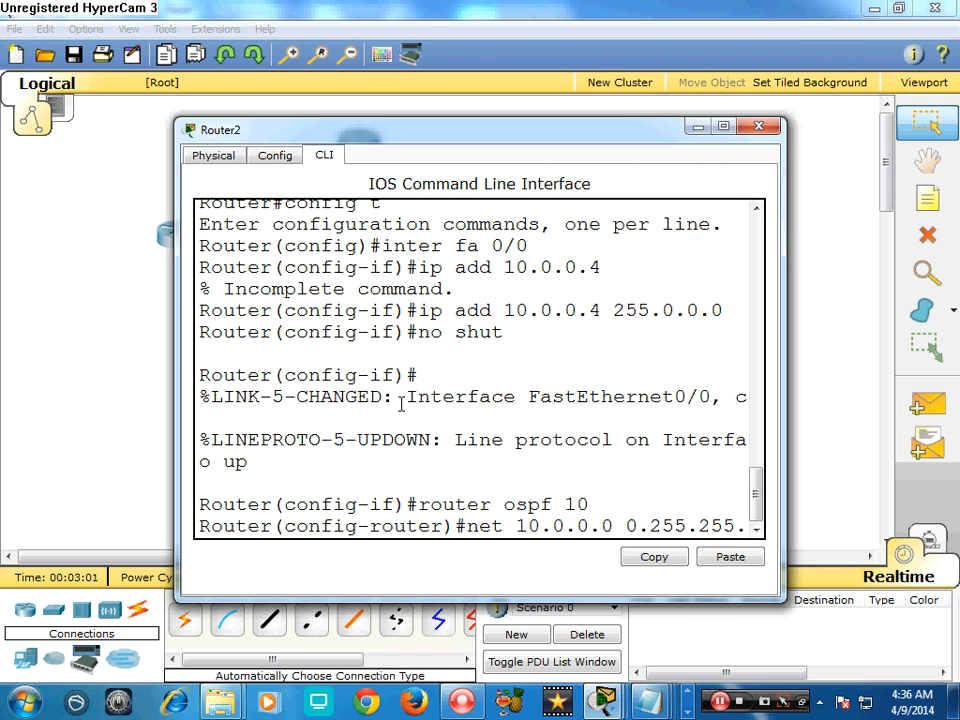
key(Return)
key(Up)
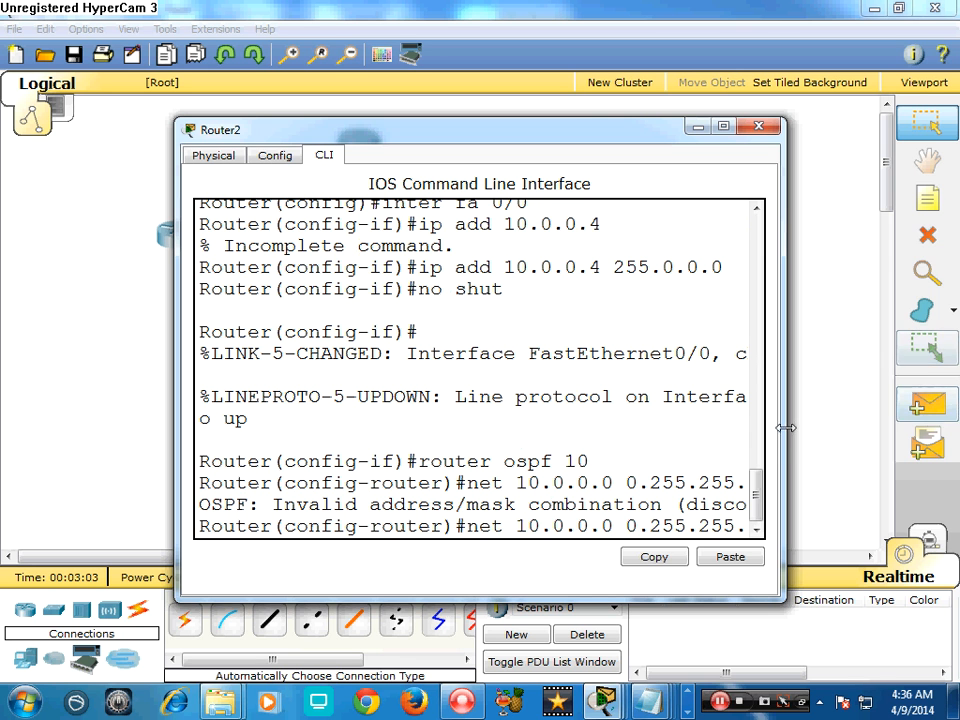
drag(785, 427, 953, 367)
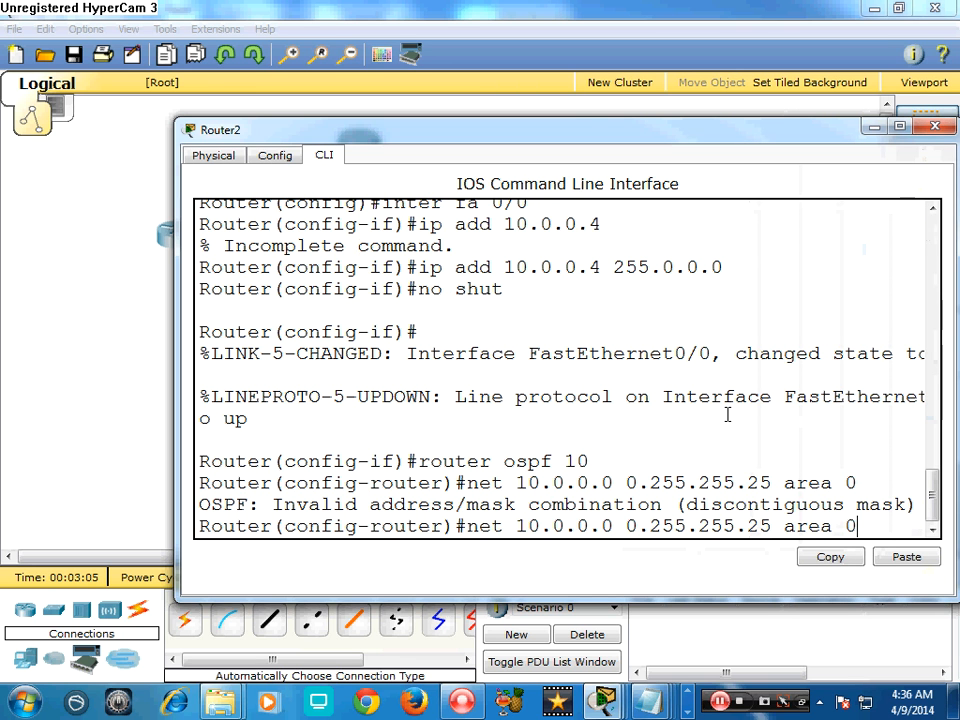
key(Left)
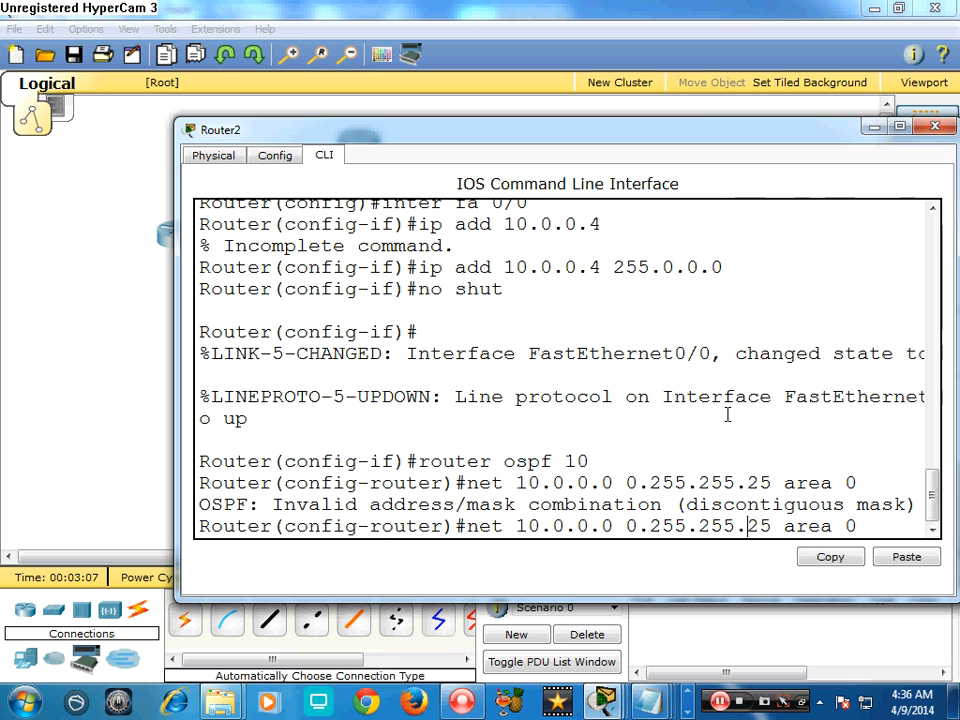
text(s)
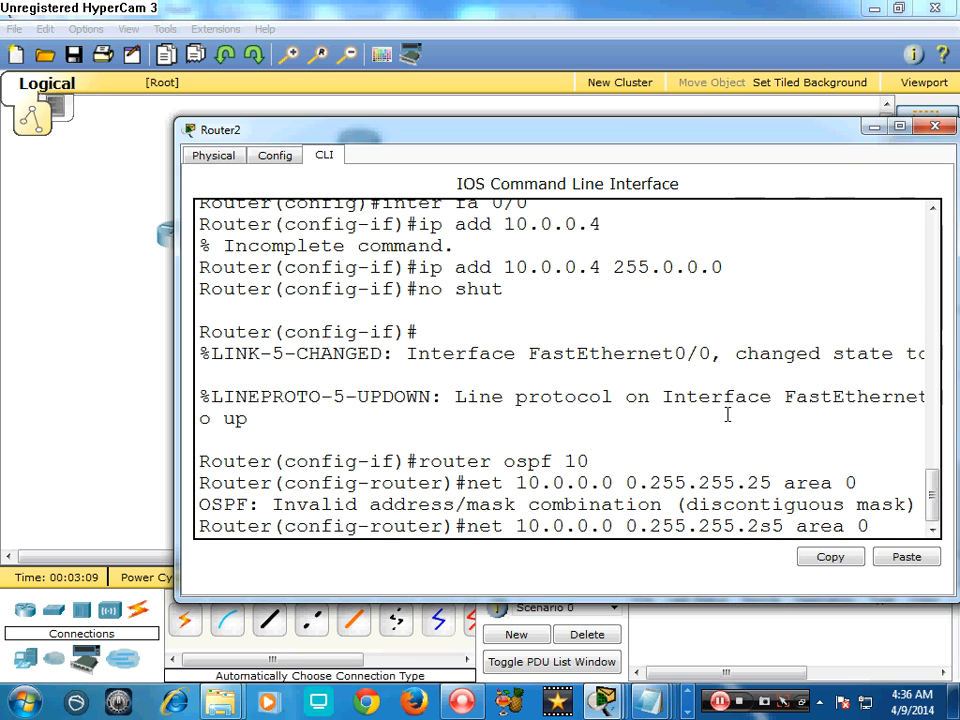
key(BackSpace)
text(5)
key(Return)
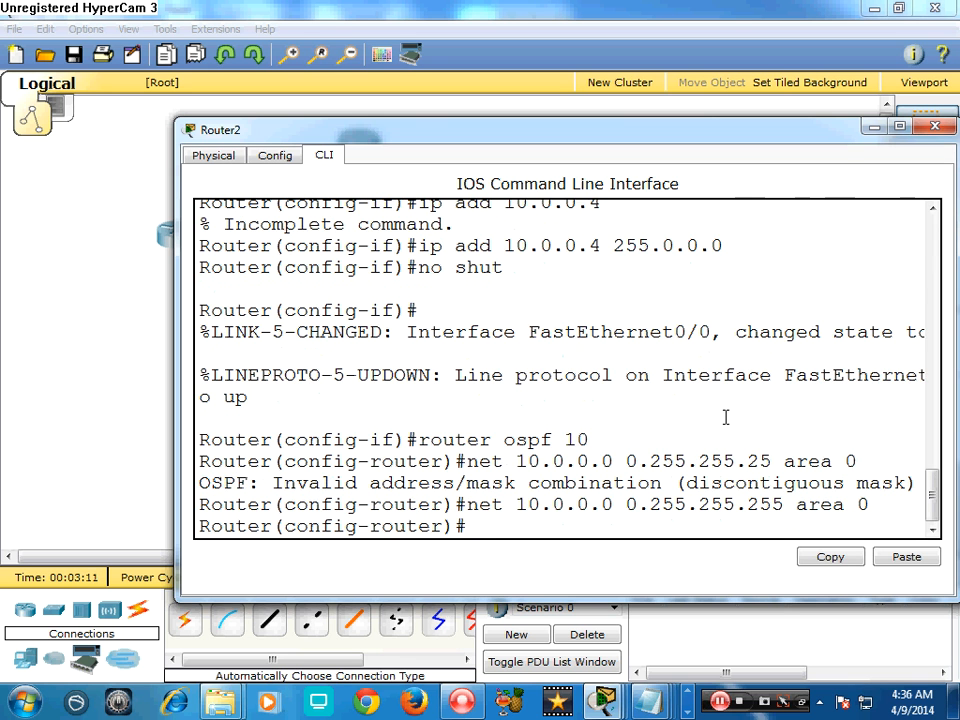
Step: Save the configuration of the router to the right of the switch with do wr and close its window
text(do wr)
key(Return)
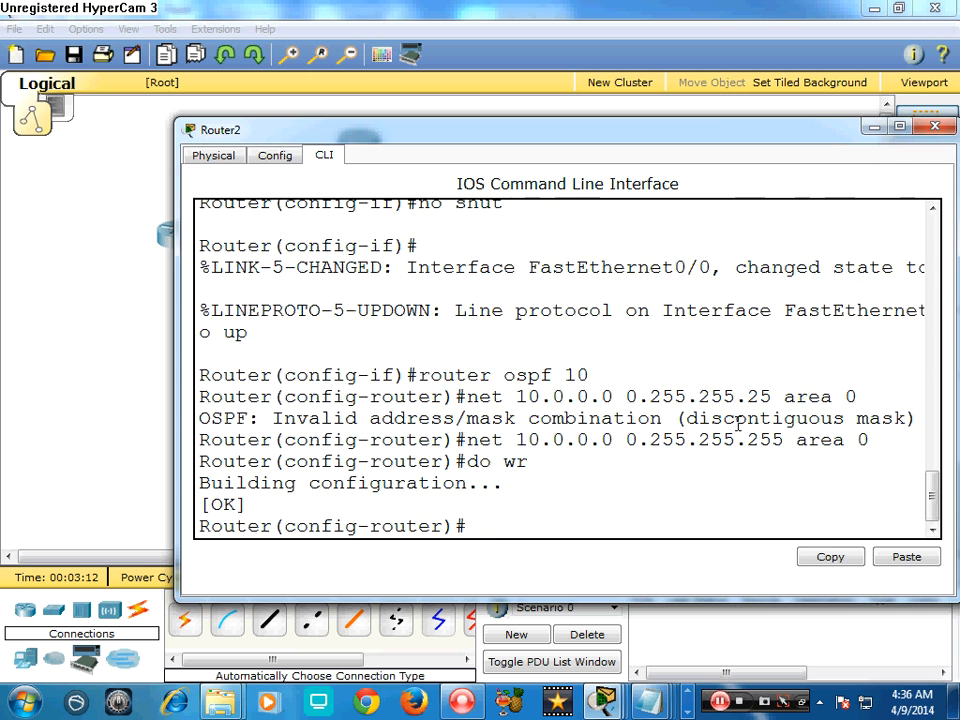
click(934, 125)
Step: Start OSPF process 10 on the router below the switch
click(361, 425)
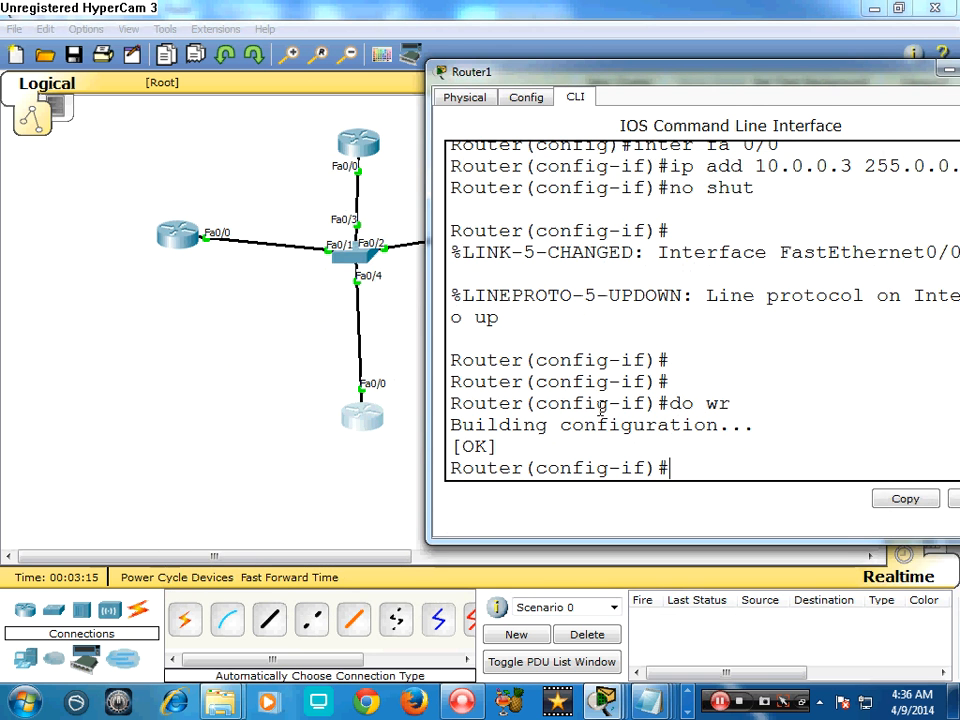
text(router ospf)
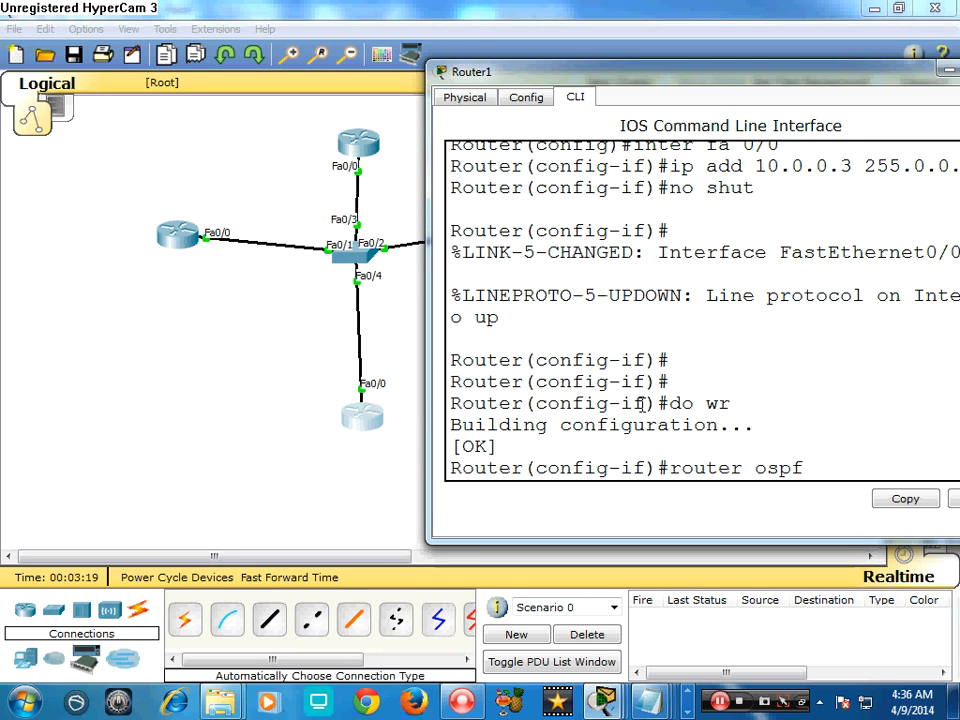
text( 10)
key(Return)
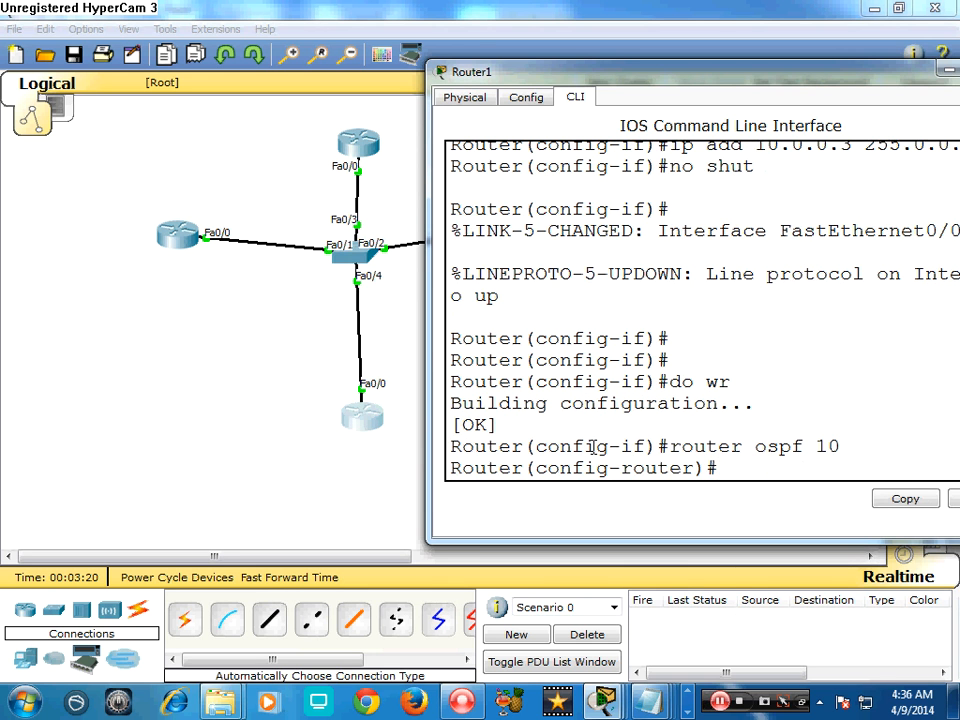
Step: Advertise network 10.0.0.0 in OSPF process 10 on the router below the switch and save its configuration with do wr
text(net 10.0.0.0 )
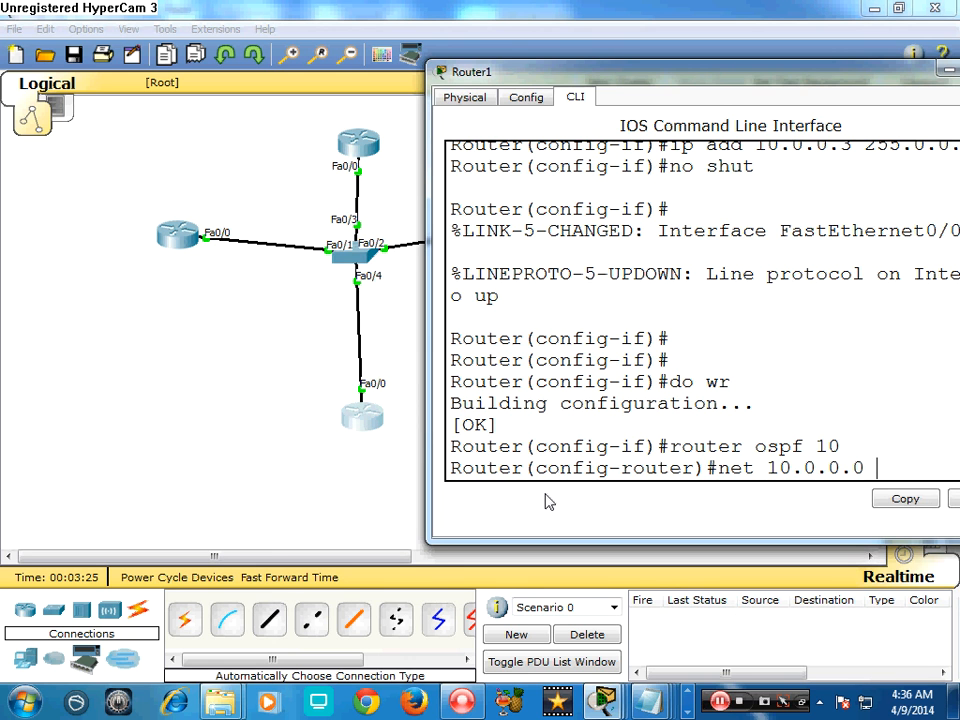
text(0.255.2)
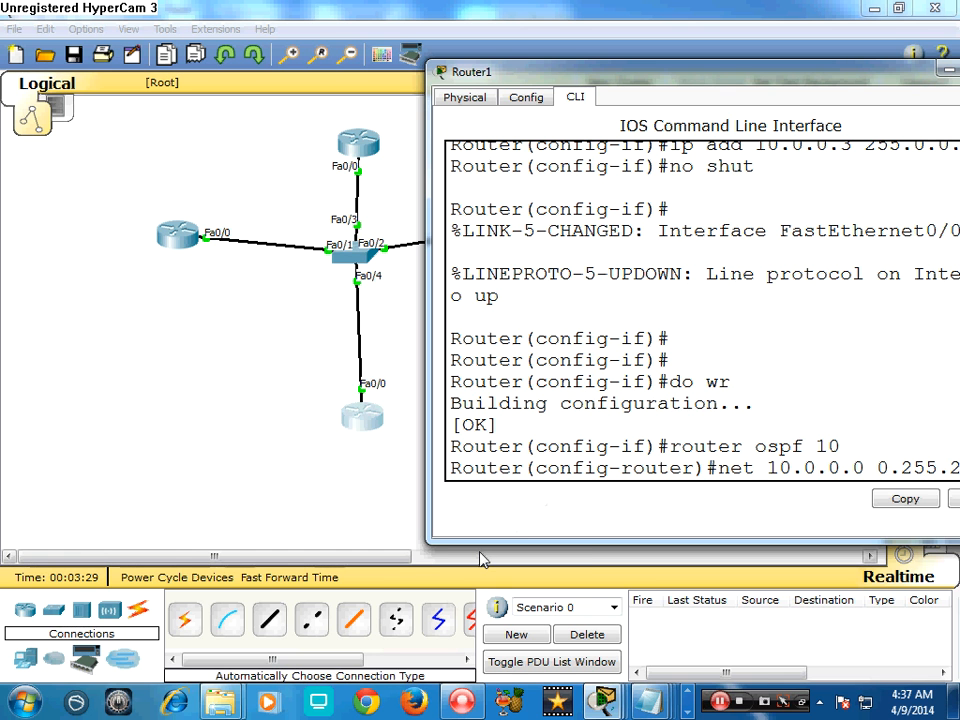
key(Return)
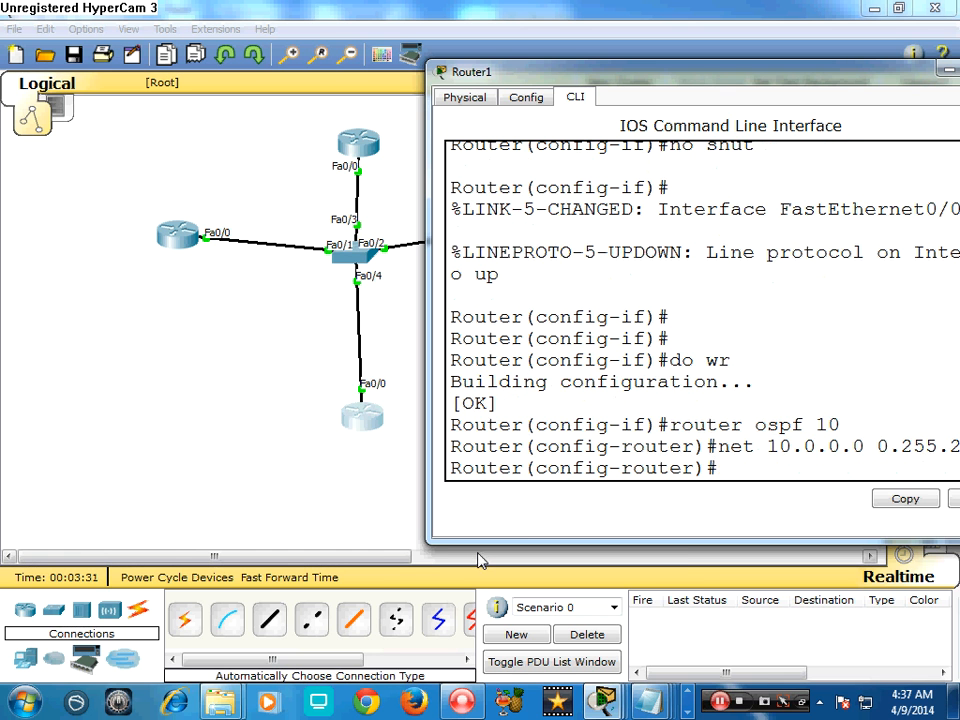
text(do wr)
key(Return)
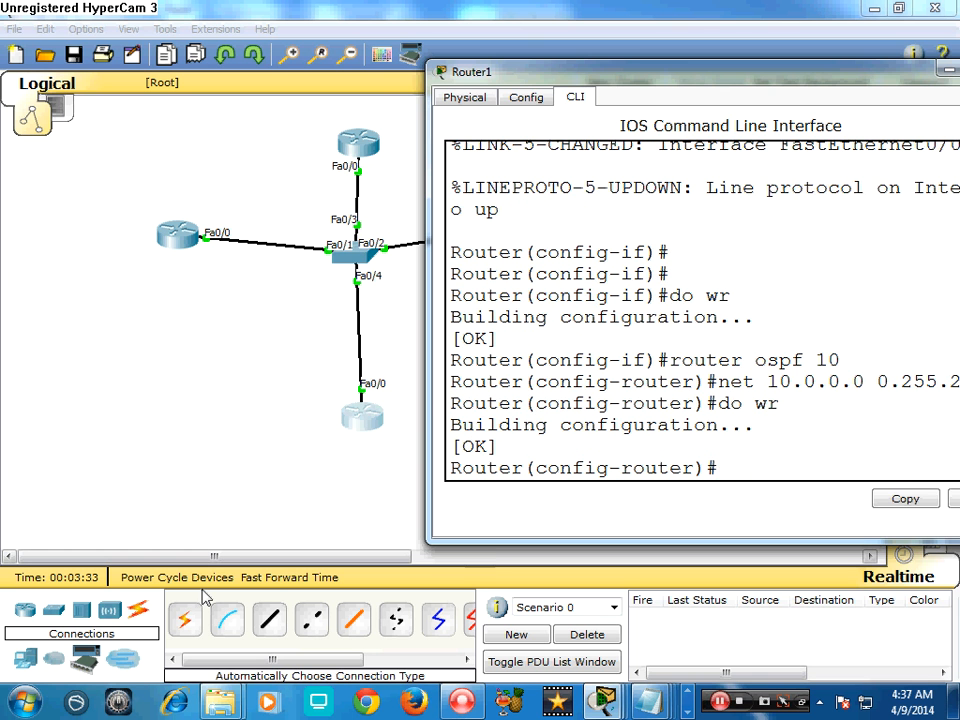
Step: Start OSPF process 10 on the router to the left of the switch
click(205, 231)
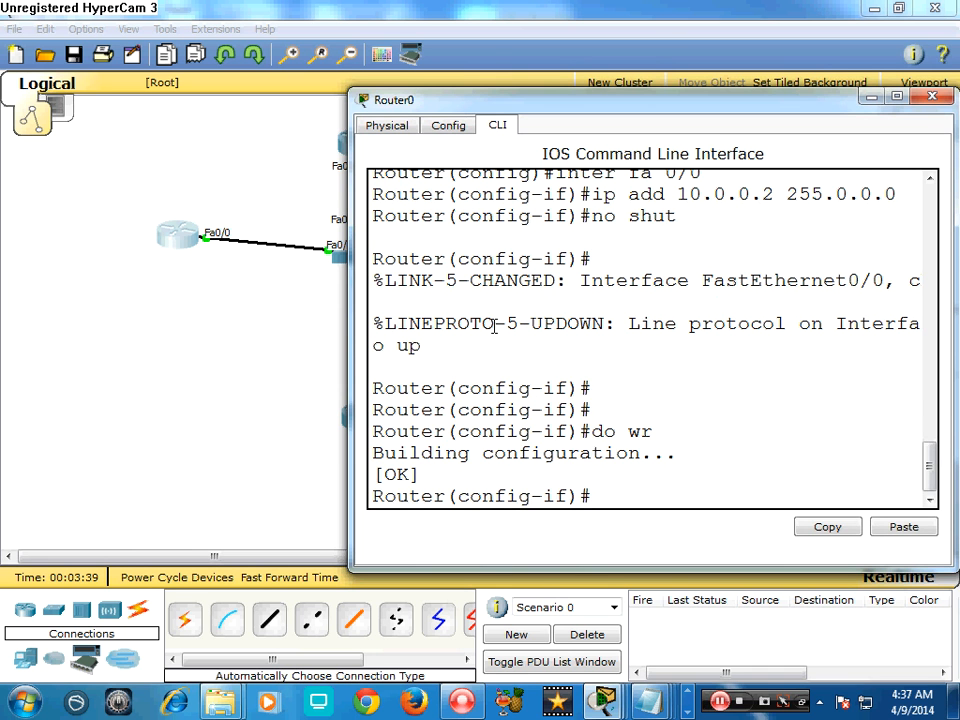
drag(494, 328, 517, 326)
key(Return)
key(Return)
key(Return)
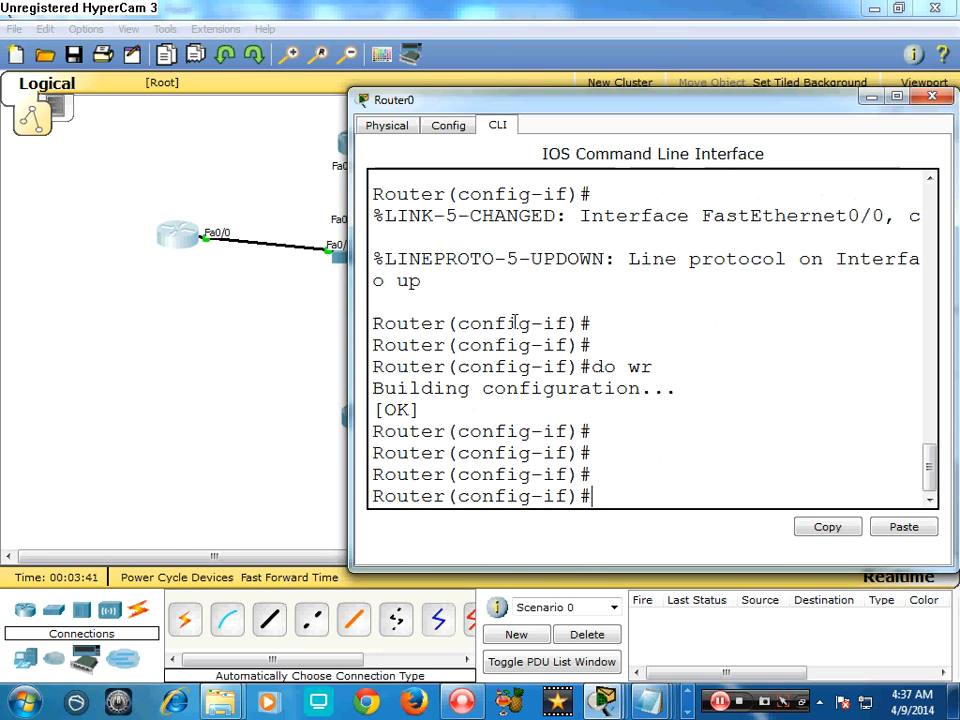
text(router os)
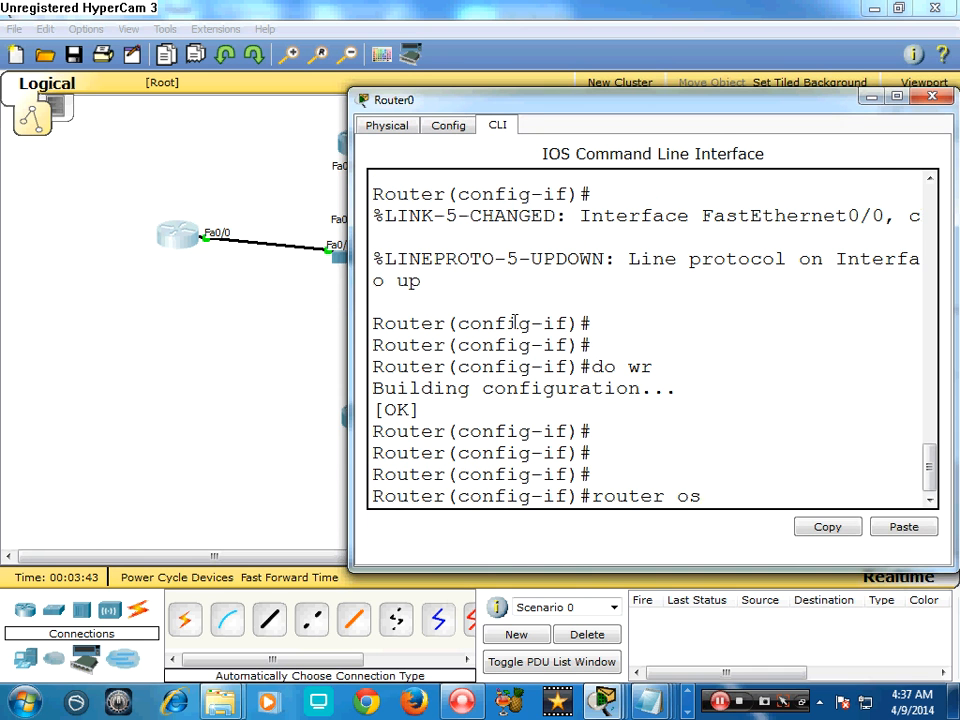
text(pf 10)
key(Return)
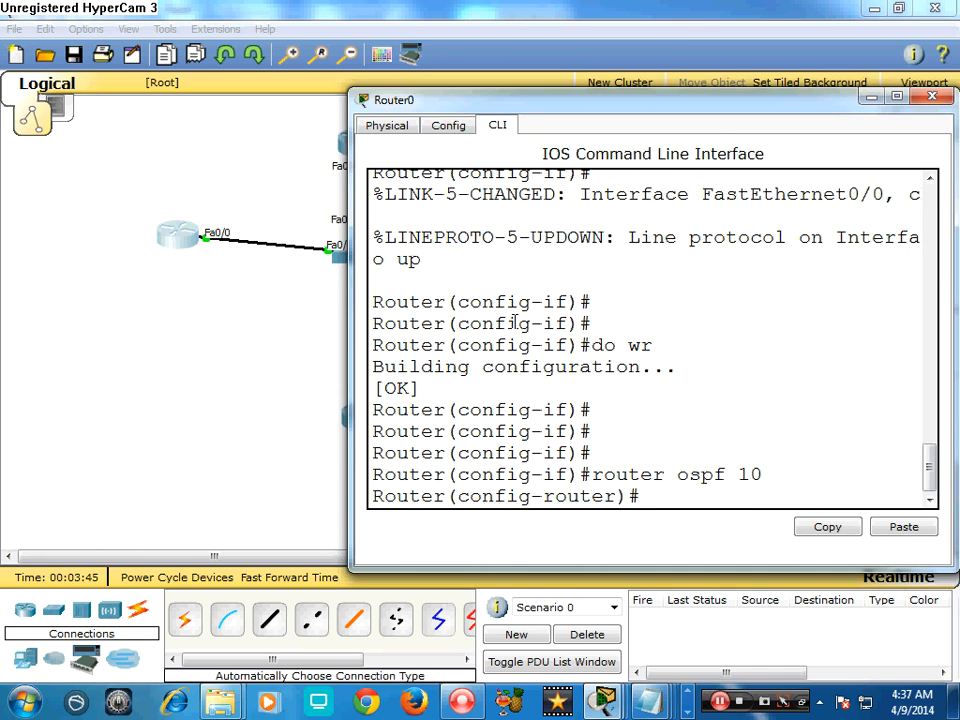
Step: Advertise network 10.0.0.0 in OSPF process 10 on the router to the left of the switch and save its configuration with do wr
text(net wor)
key(BackSpace)
key(BackSpace)
key(BackSpace)
key(BackSpace)
text(1)
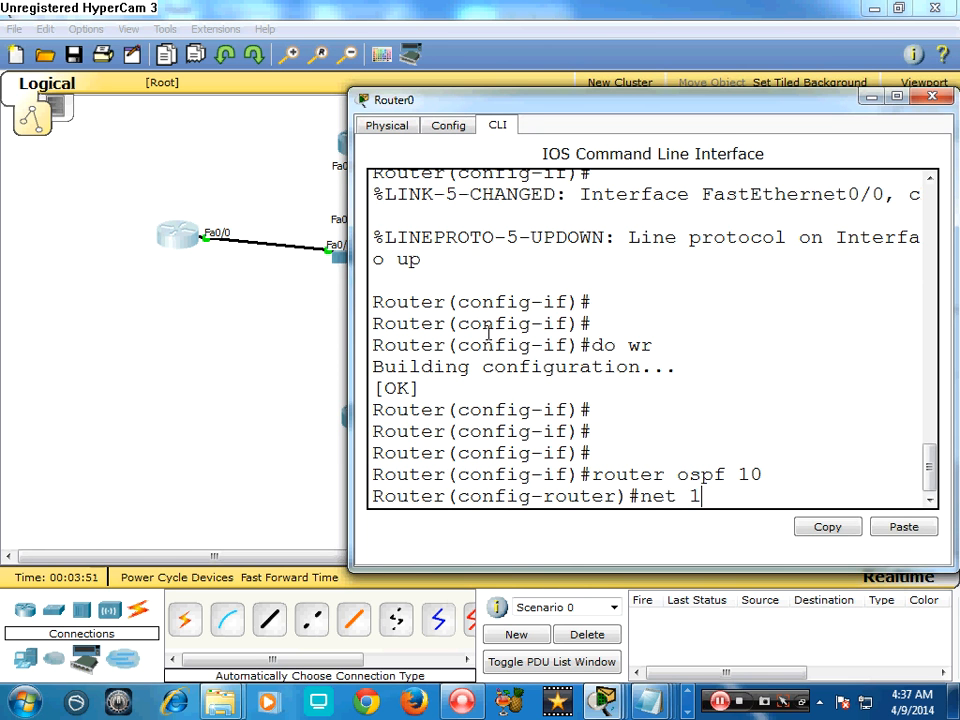
text(0.0.0.0 0.)
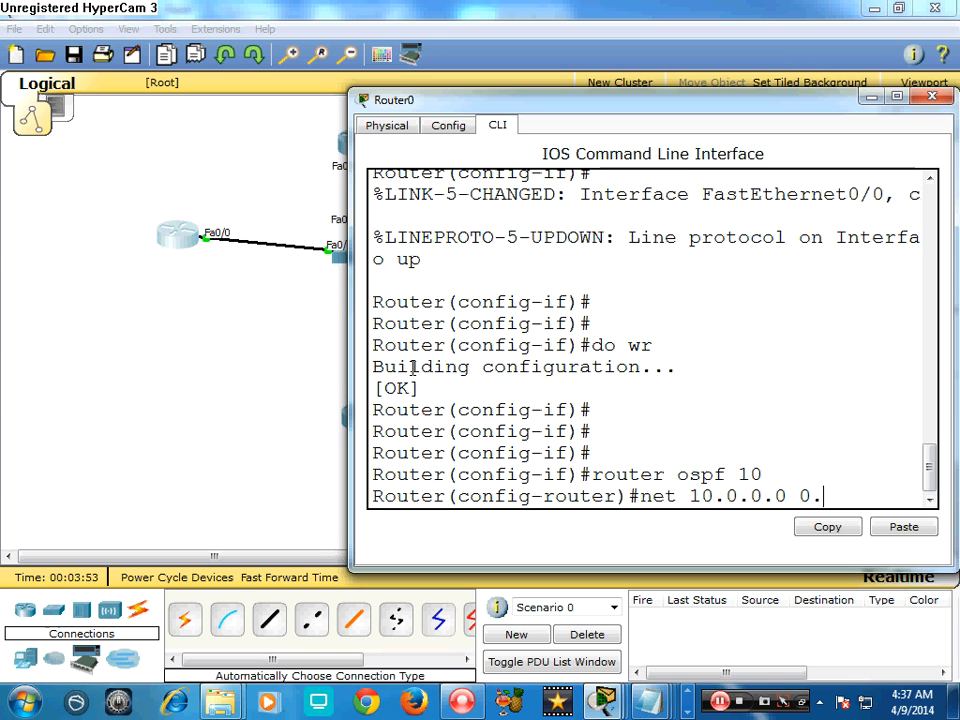
text(255.255)
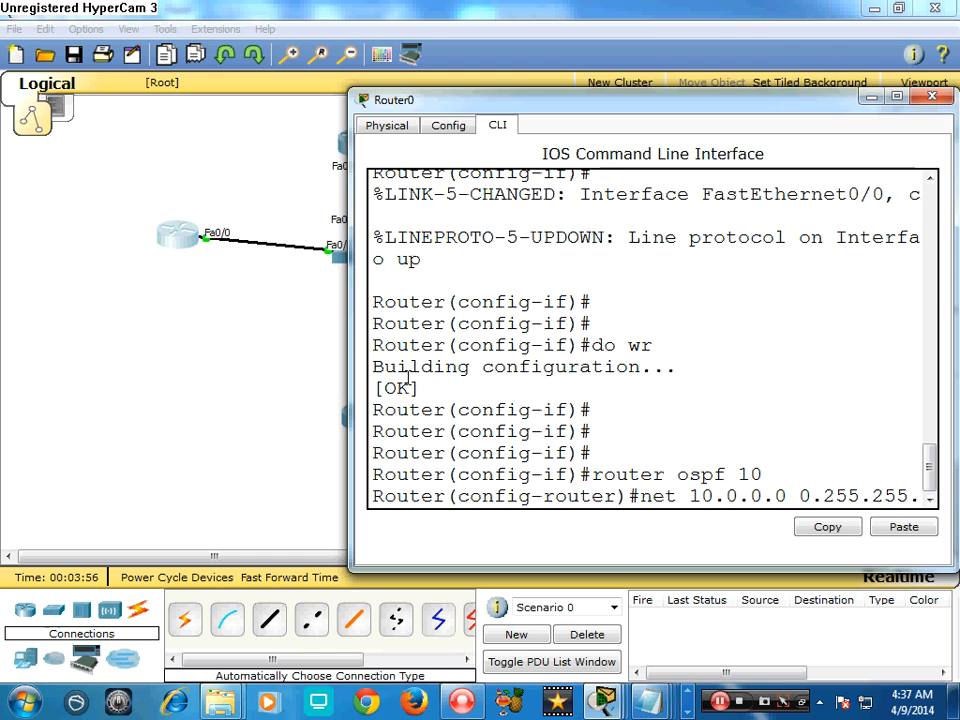
key(Return)
text(do wr)
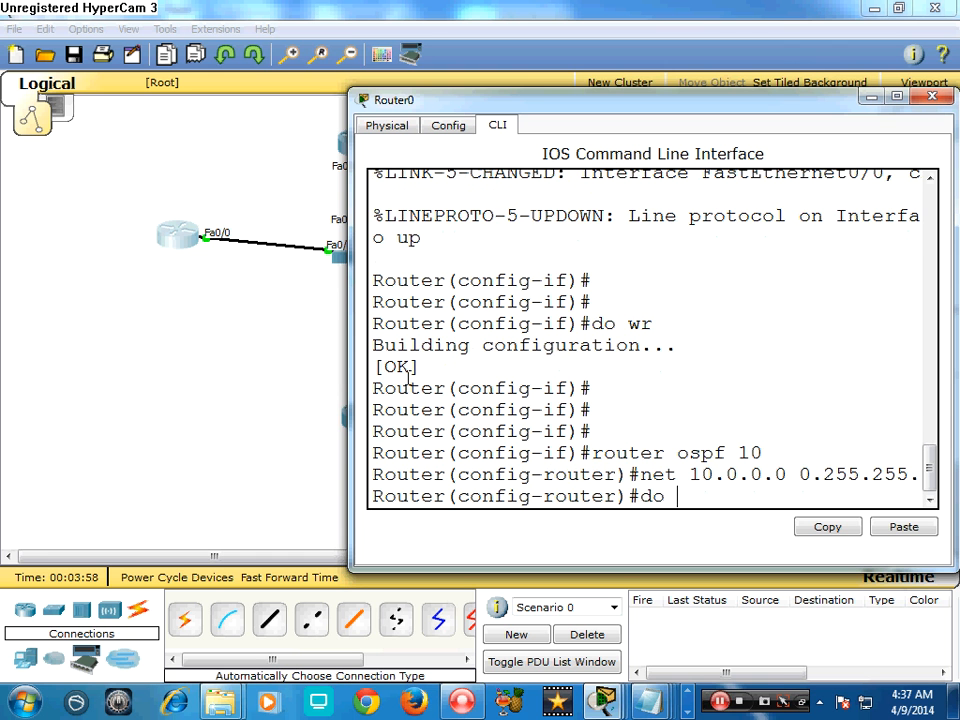
key(Return)
Step: Display the left router's routing table repeatedly from configuration mode with do sh ip route
key(Return)
key(Return)
key(Return)
key(Return)
text(do )
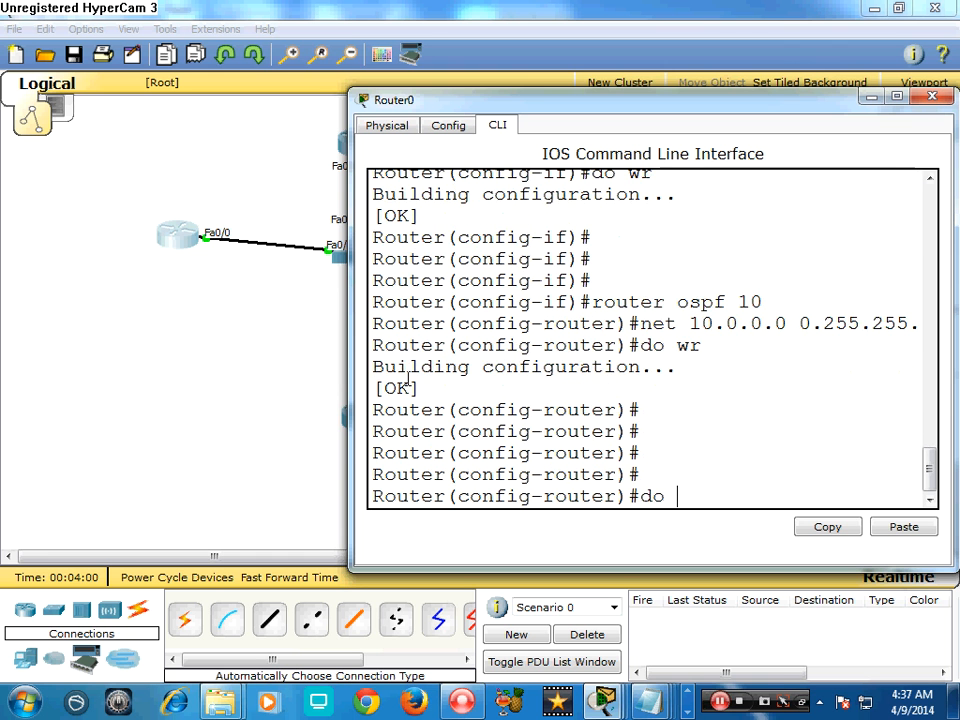
text(sh ip route)
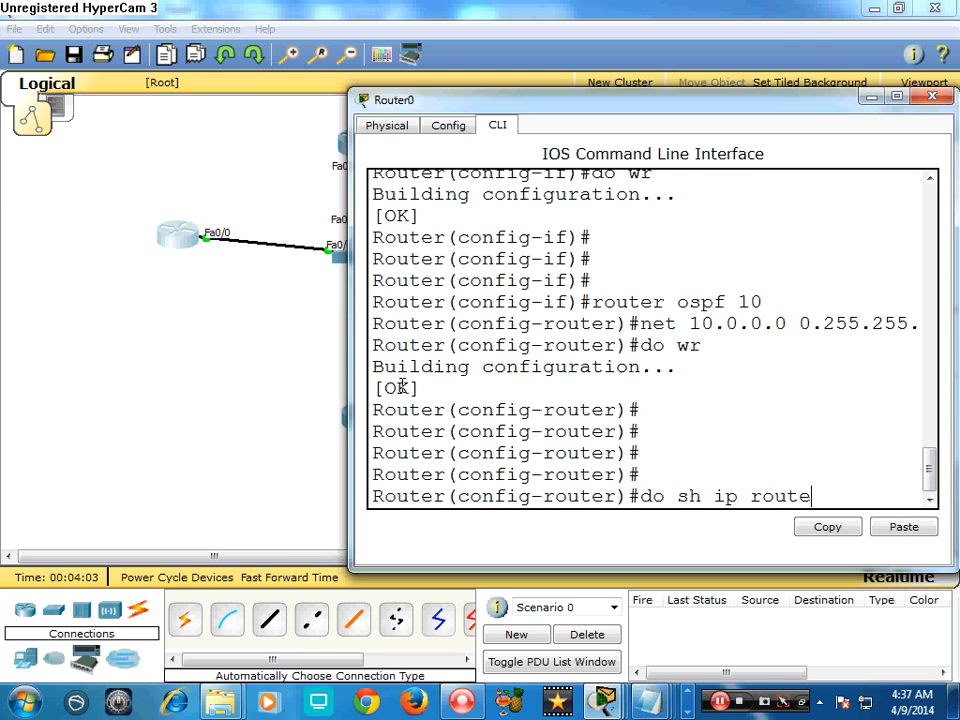
key(Return)
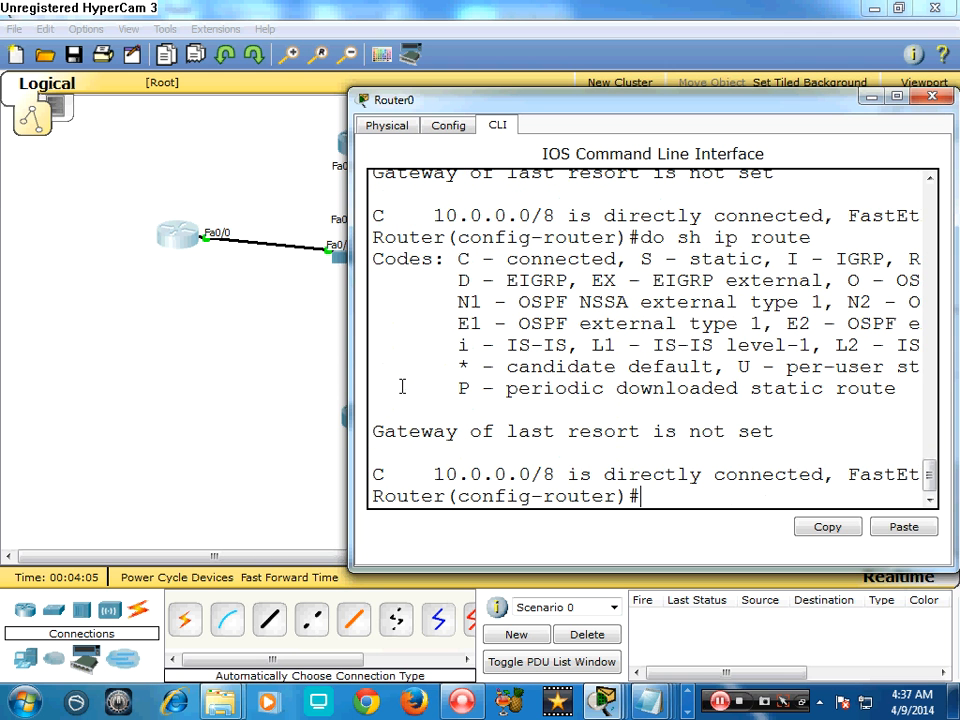
key(Up)
key(Return)
key(Up)
key(Return)
key(Up)
key(Return)
key(Up)
key(Return)
key(Return)
key(Return)
key(Return)
key(Return)
key(Return)
key(Return)
key(Return)
key(Return)
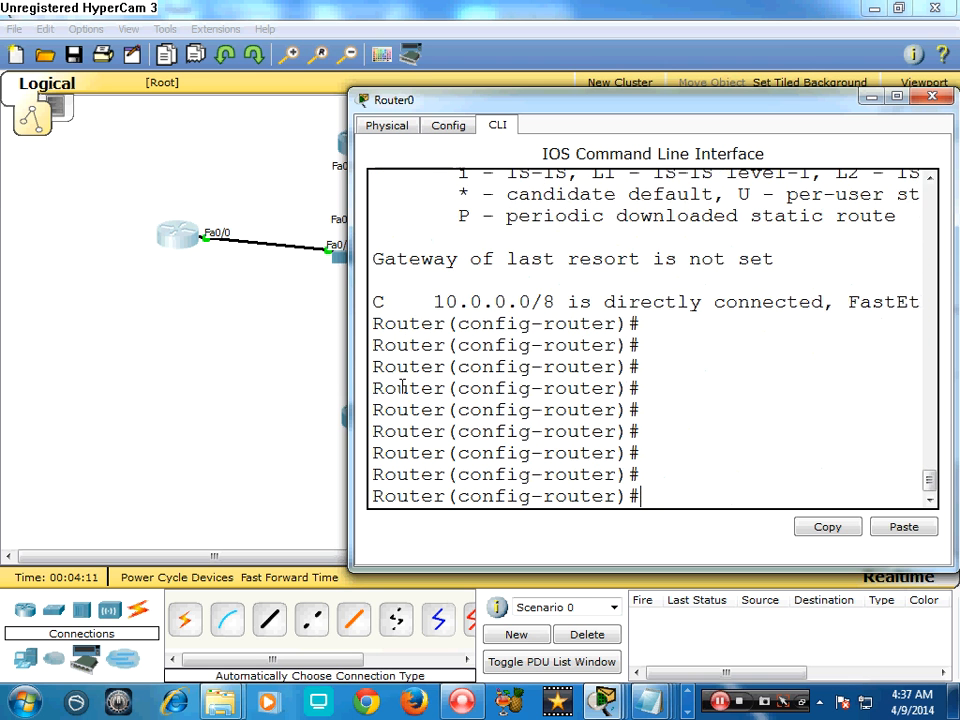
Step: Test connectivity from the left router by pinging 10.0.0.2 and 10.0.0.3
text(do ping )
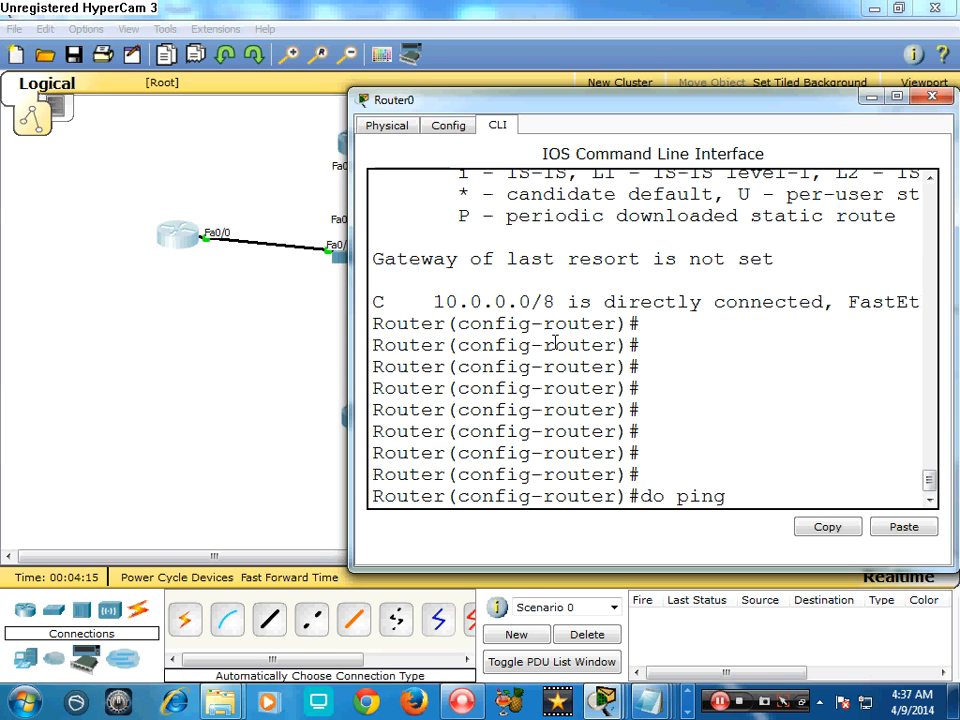
text(10.0.0.2)
key(Return)
key(Up)
key(BackSpace)
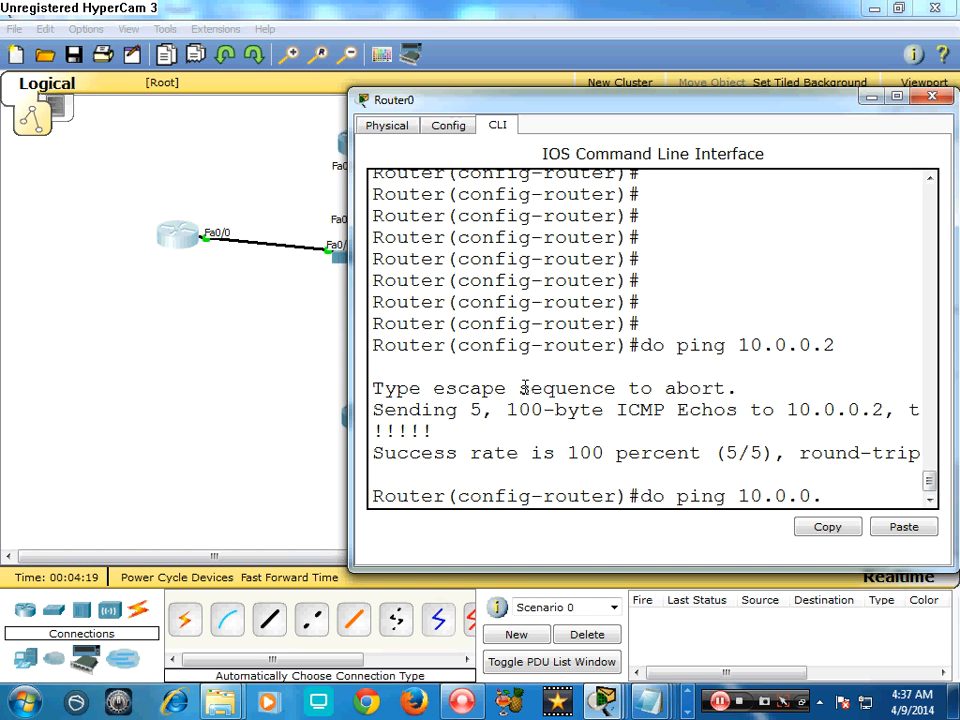
text(3)
key(Return)
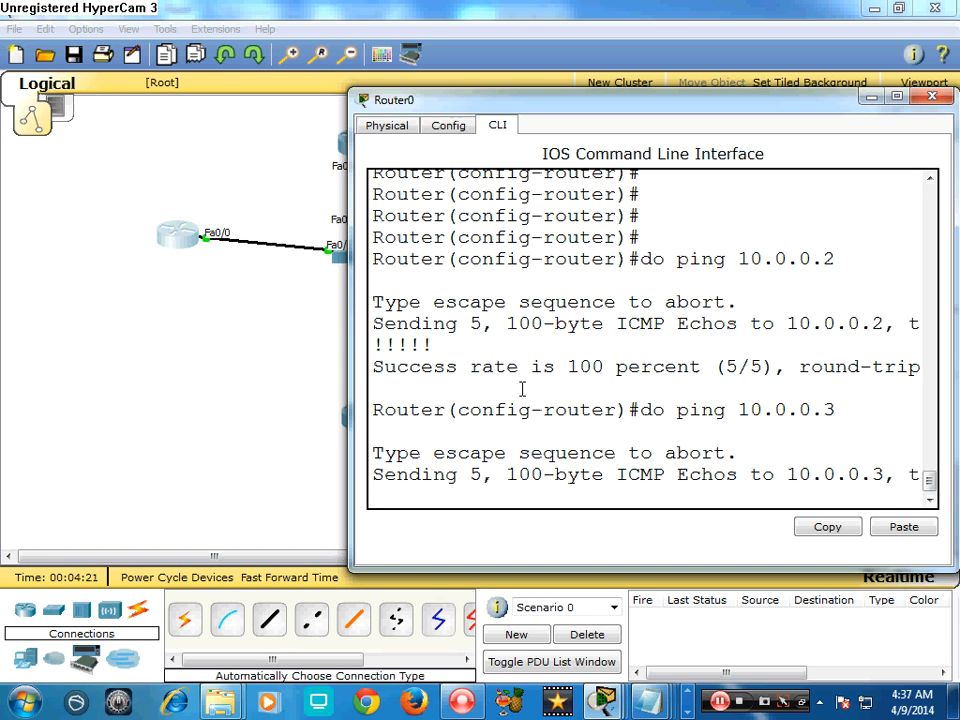
Step: Ping 10.0.0.4 and 10.0.0.1 from the left router
key(Up)
key(BackSpace)
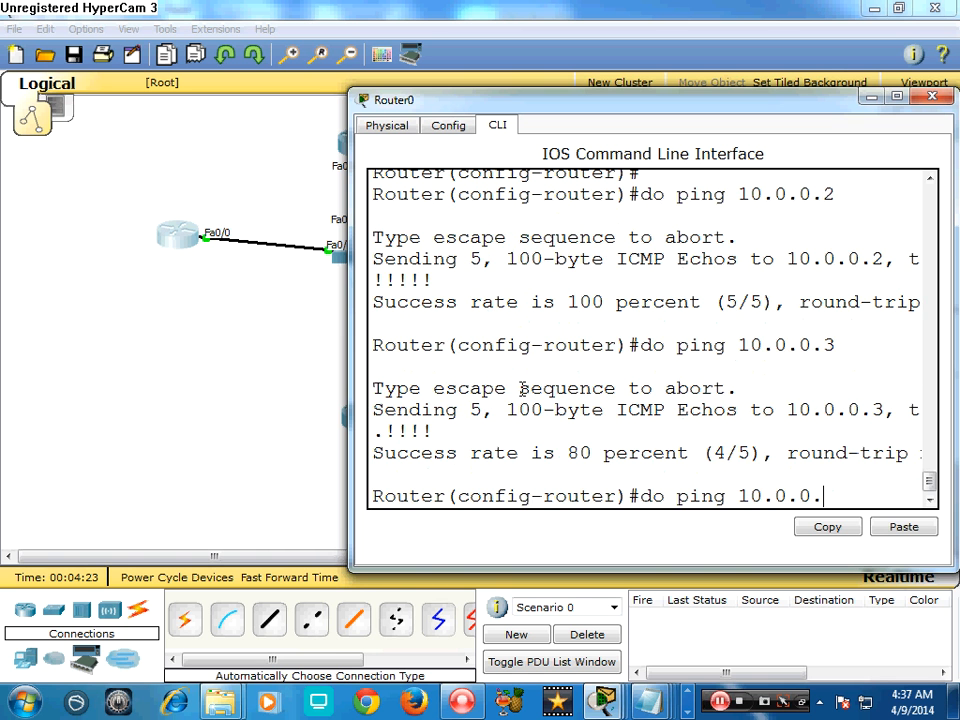
text(4)
key(Return)
key(Up)
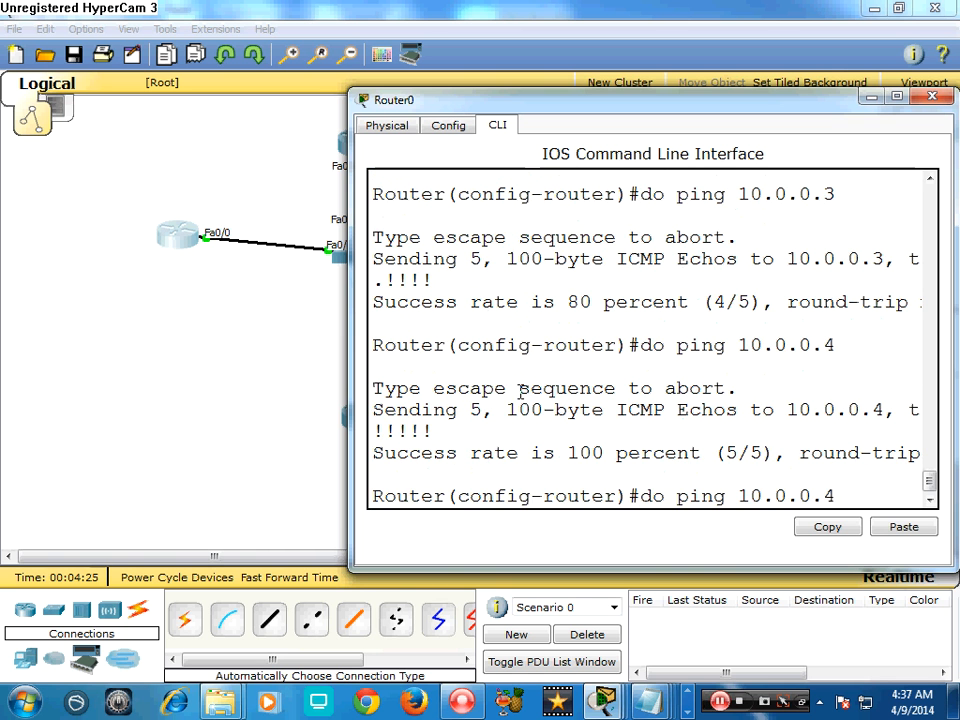
key(BackSpace)
text(1)
key(Return)
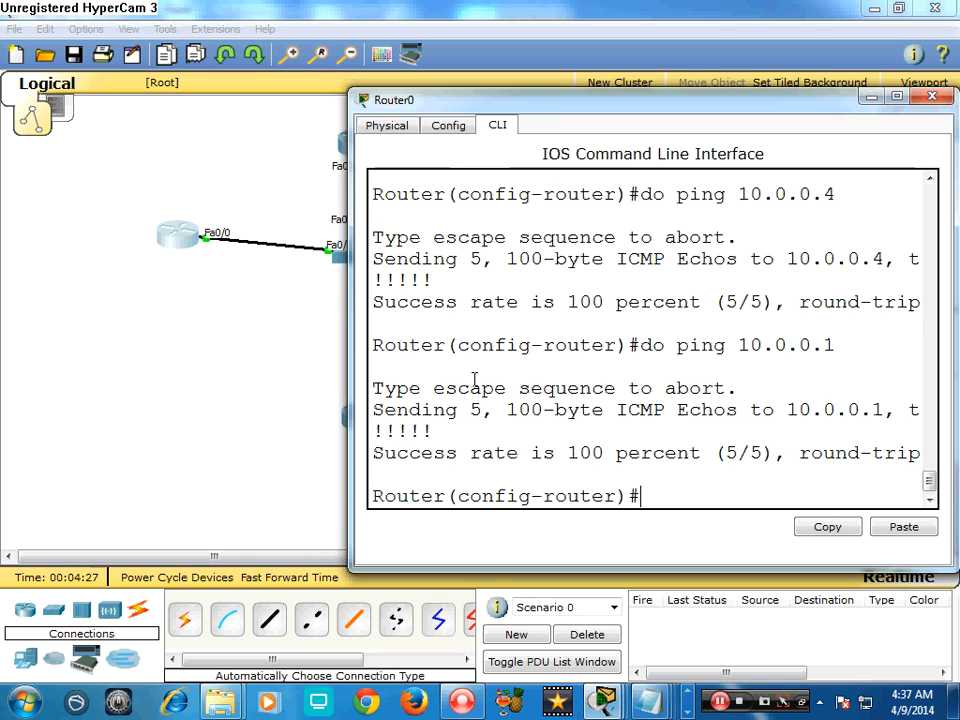
Step: Rearrange the topology by moving the left router, the bottom router and the switch slightly lower
click(260, 398)
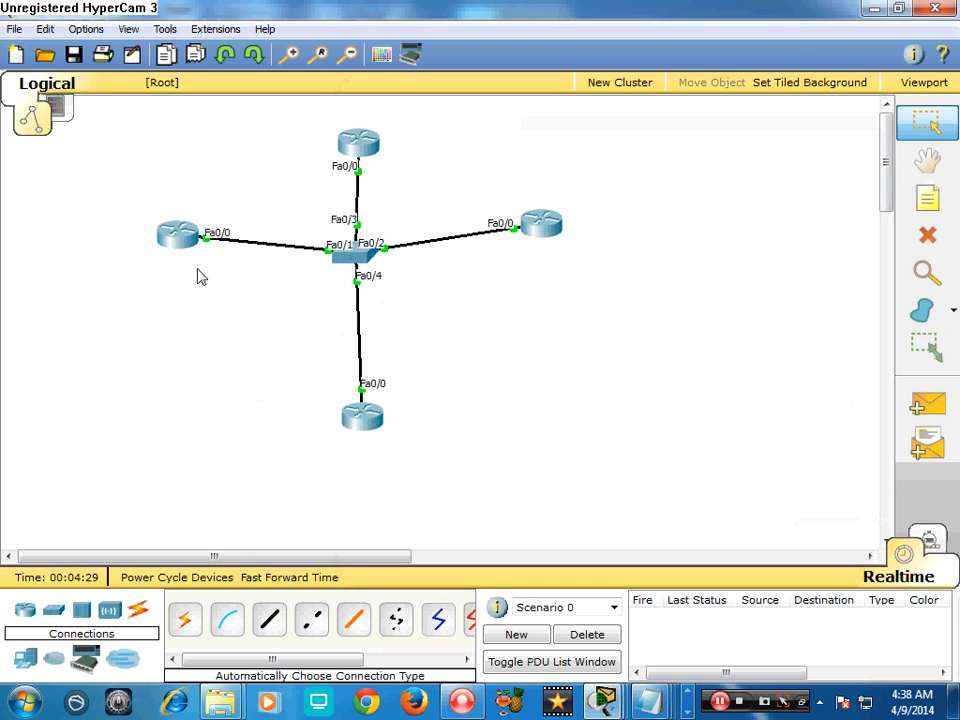
drag(184, 246, 189, 296)
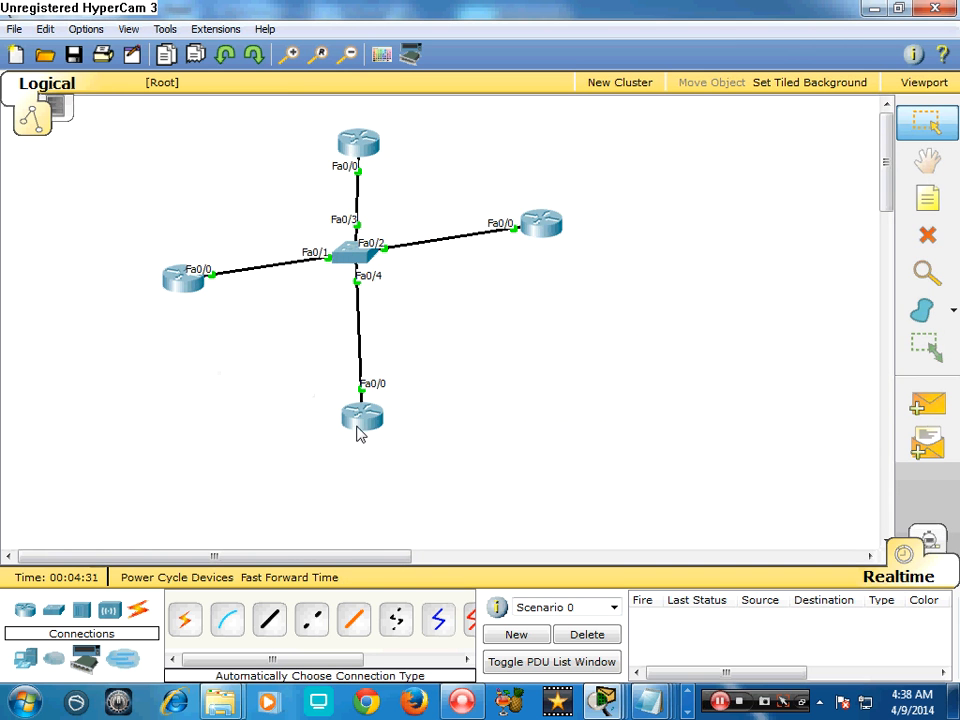
drag(360, 432, 374, 451)
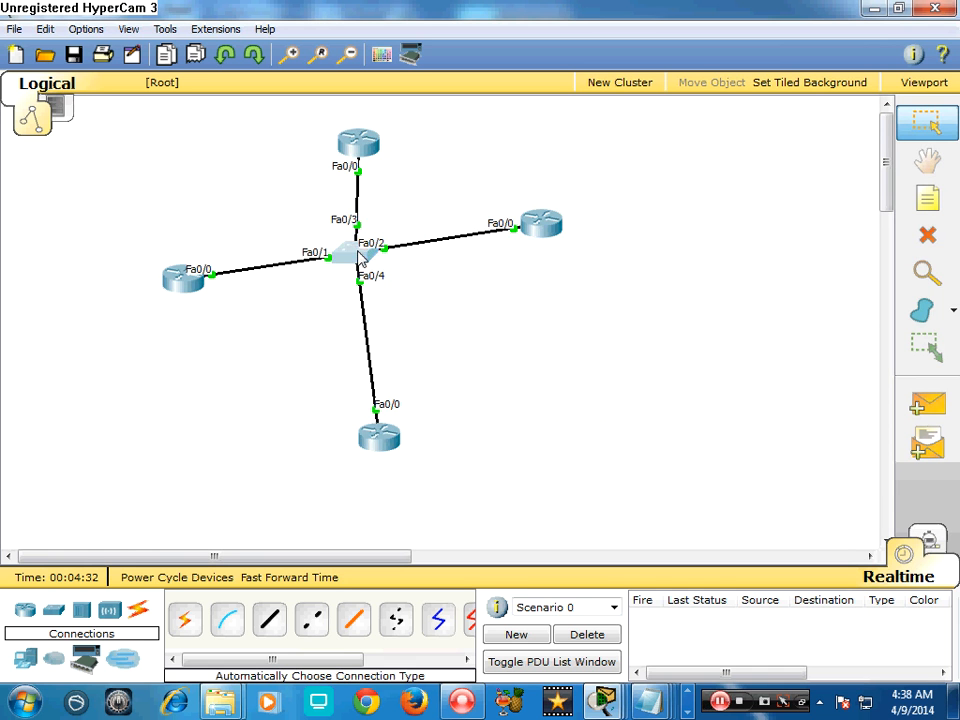
drag(360, 258, 400, 284)
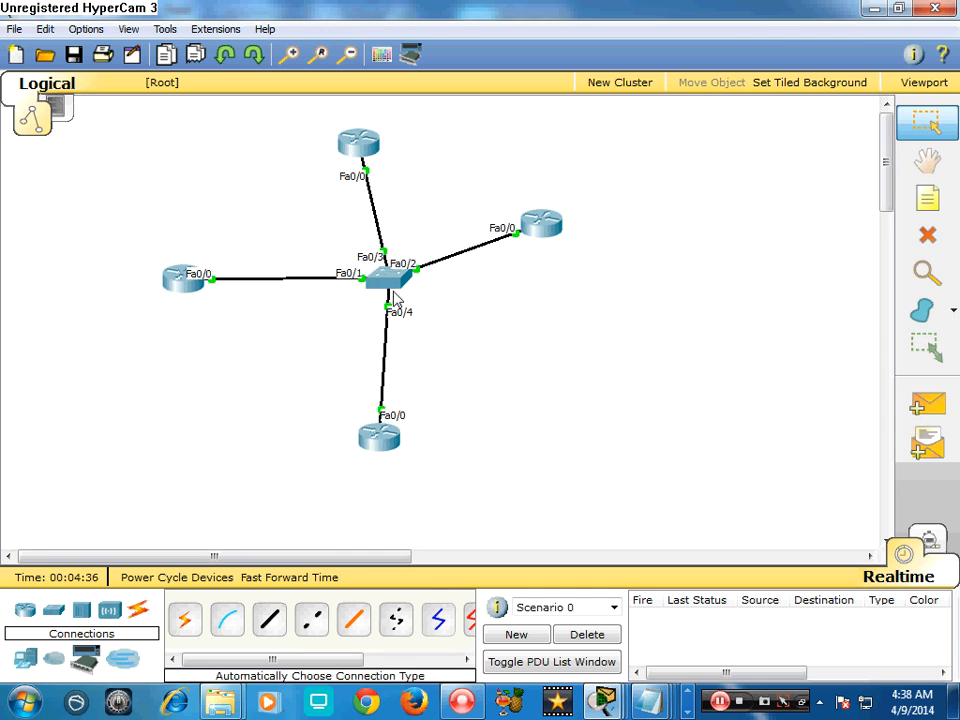
drag(395, 280, 373, 276)
click(467, 313)
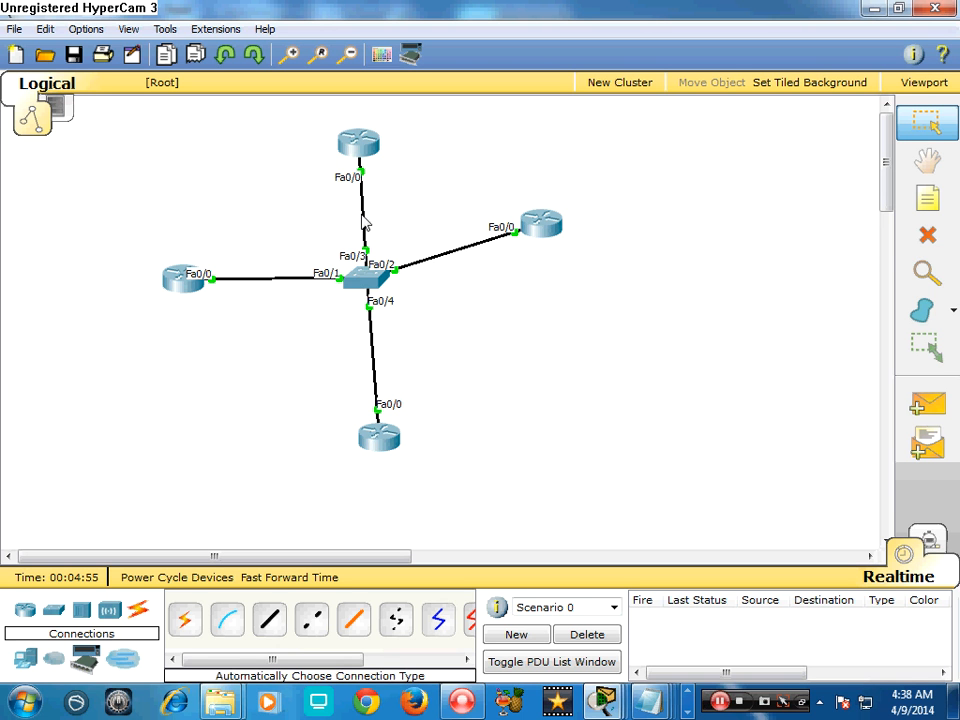
Step: Open the CLI of the router to the right of the switch beside the topology and bring up its configuration prompt
click(543, 238)
drag(462, 136, 644, 109)
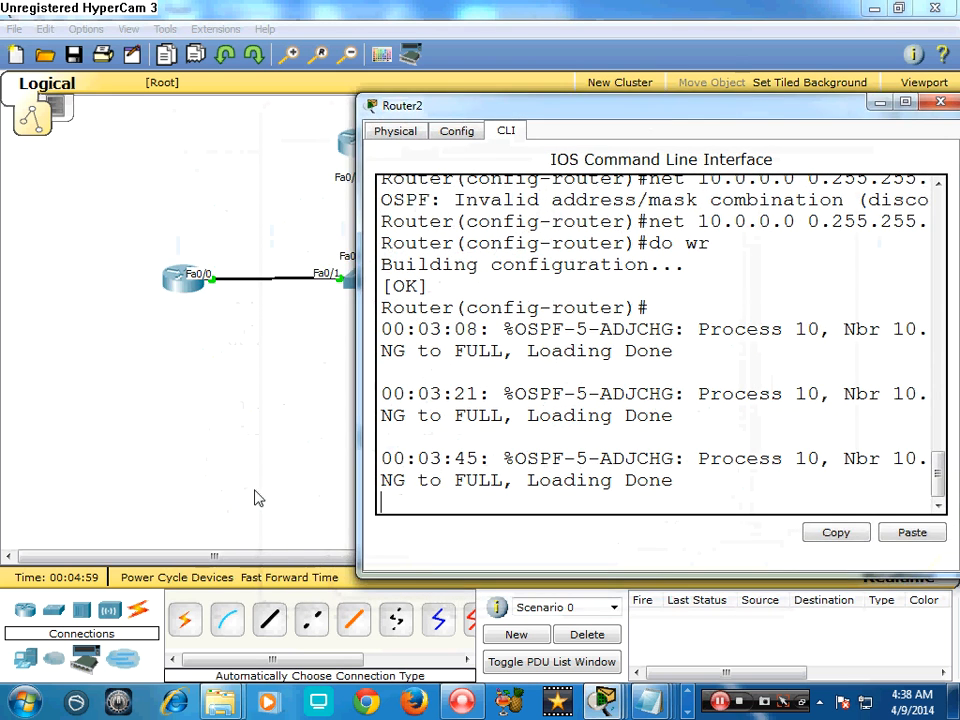
drag(261, 556, 332, 556)
click(399, 238)
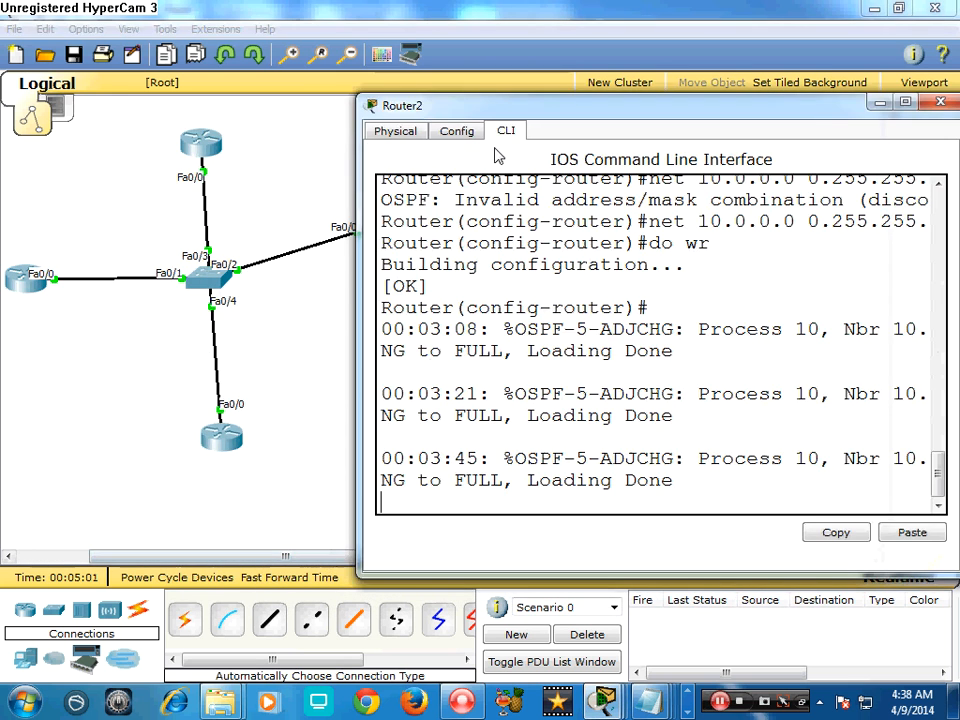
key(Return)
key(Return)
key(Return)
key(Return)
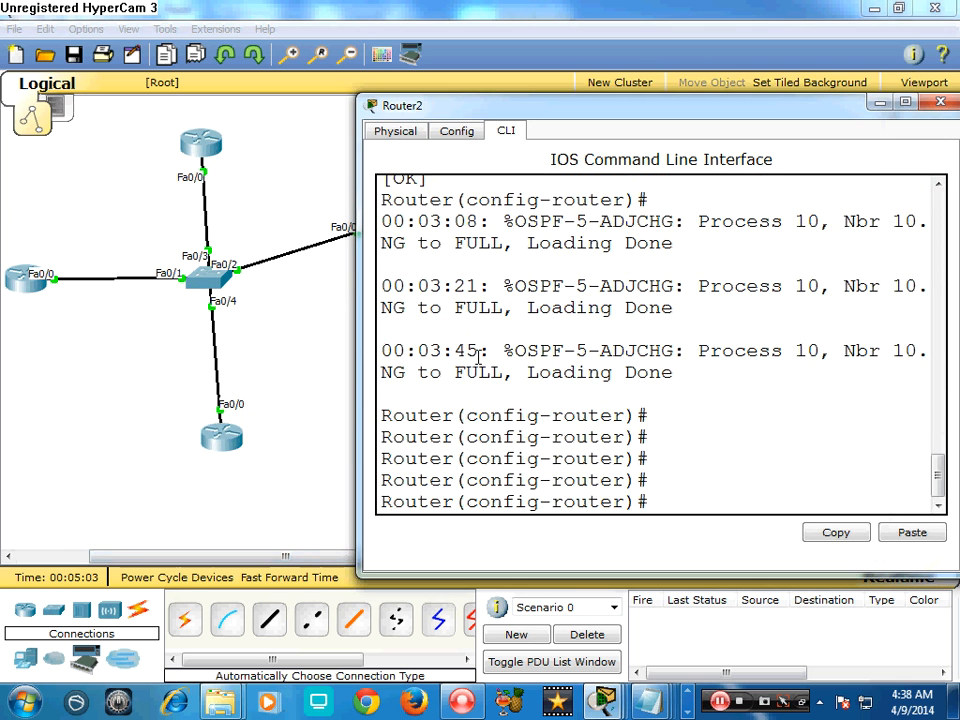
Step: Leave OSPF configuration mode with end, returning the right router to privileged mode
text(end)
key(Return)
key(Return)
key(Return)
key(Return)
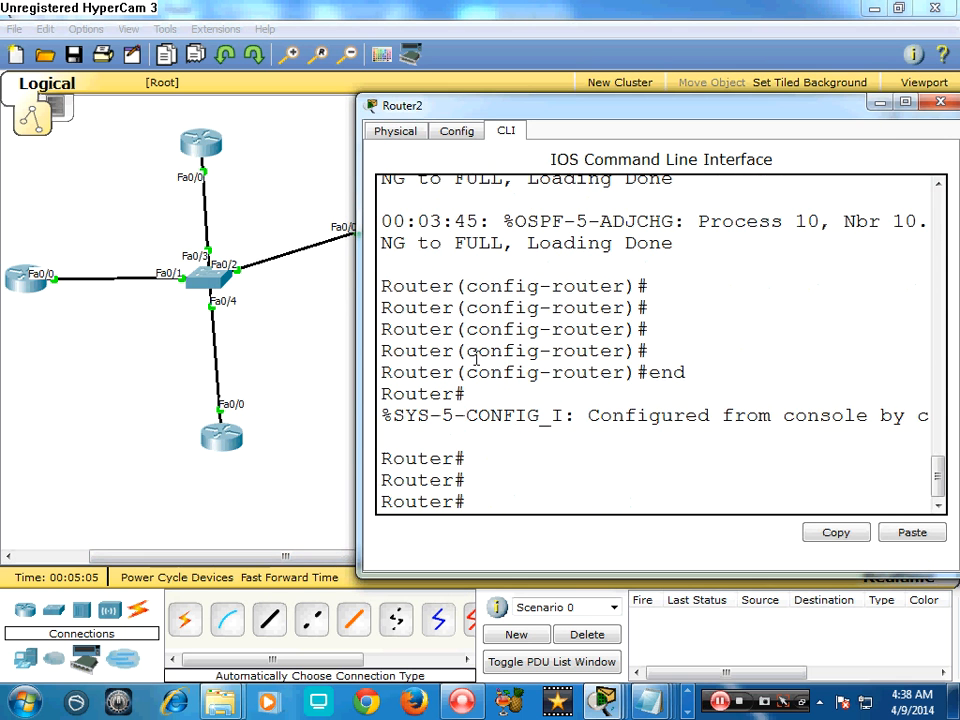
Step: Run show ip ospf neighbor on the right router and widen its window to fit the neighbor table
text(sho)
key(Tab)
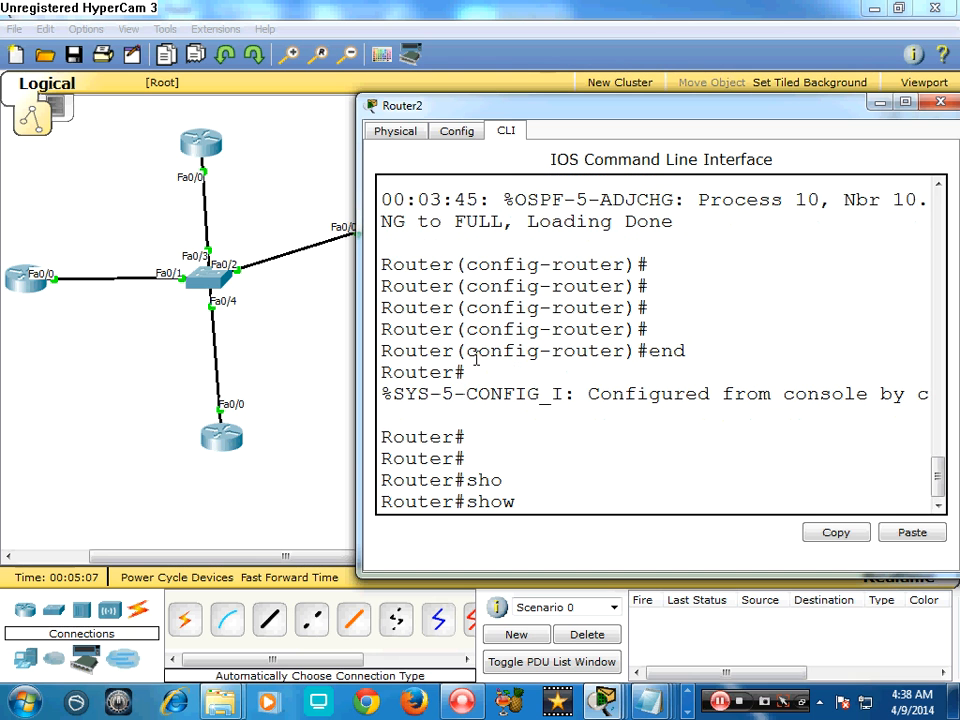
text(ip o)
key(Tab)
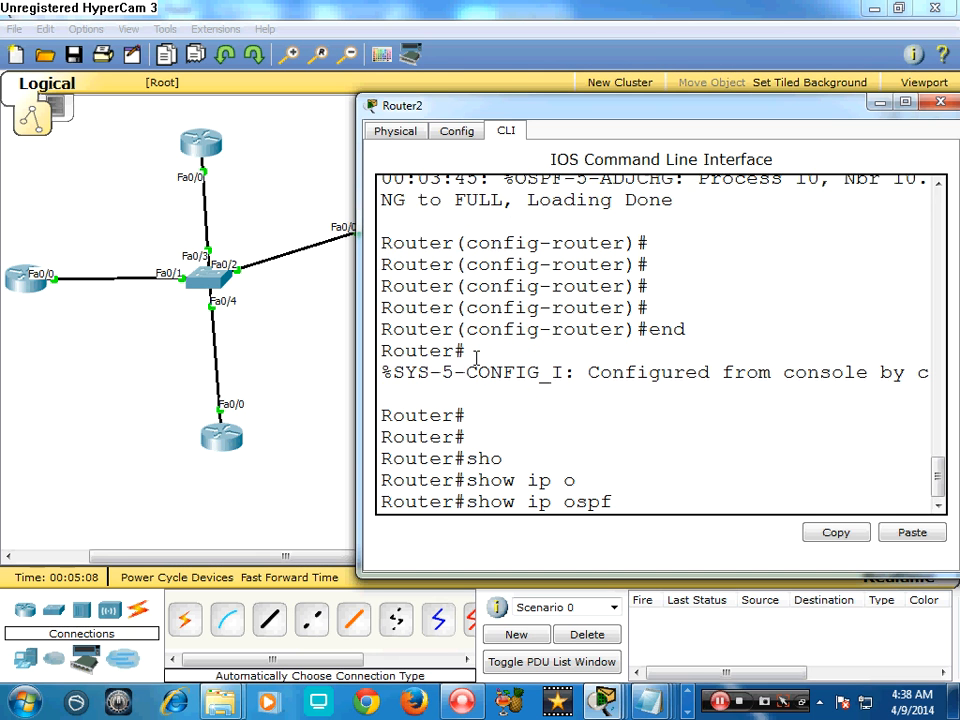
text(n)
key(Tab)
key(Return)
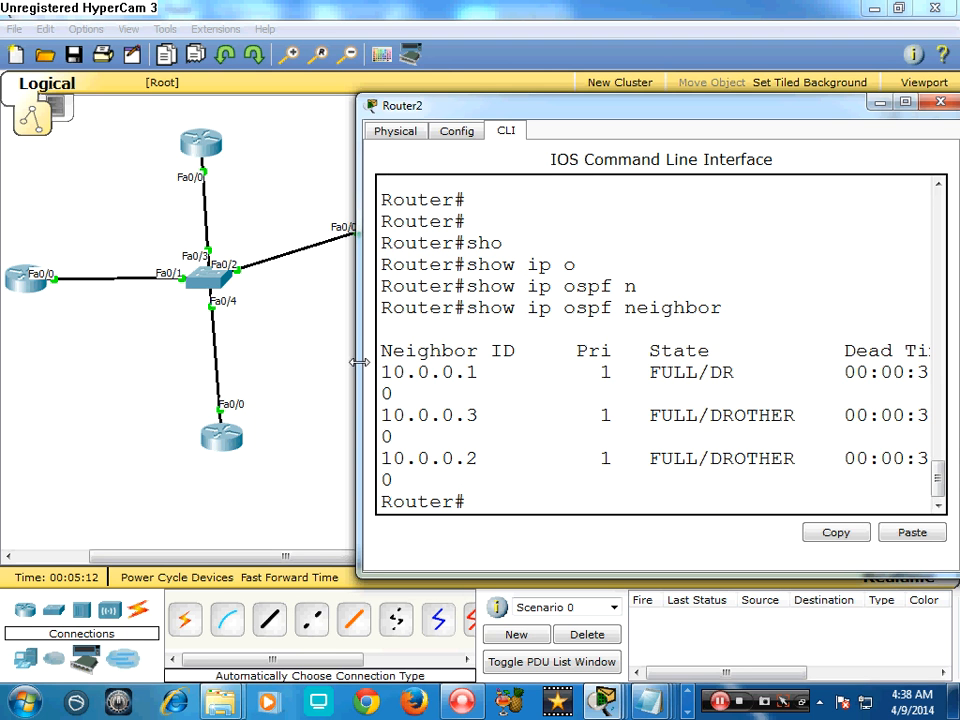
drag(358, 360, 322, 360)
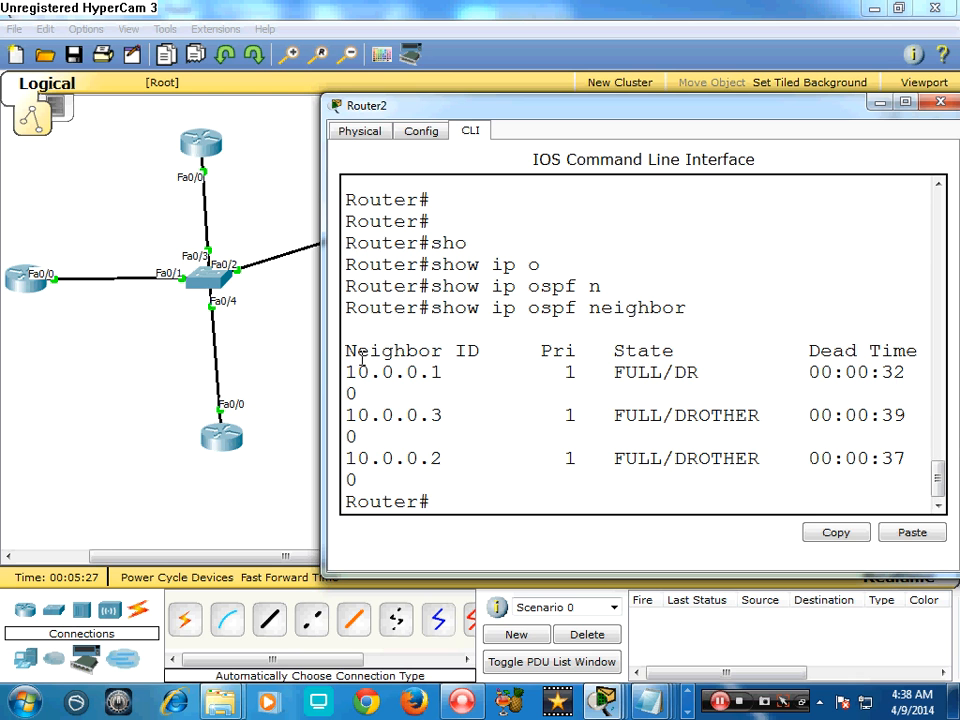
Step: Examine the neighbor IDs and DR/DROTHER states in the right router's OSPF neighbor table, and minimize its window
drag(416, 372, 488, 383)
click(467, 388)
drag(661, 372, 722, 372)
drag(431, 415, 753, 425)
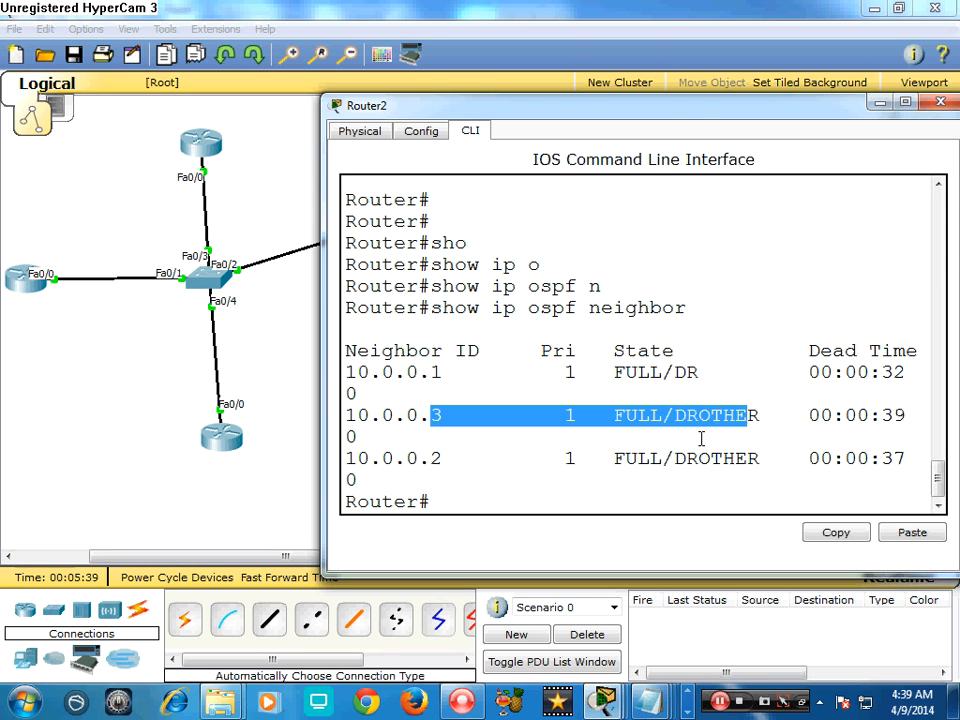
click(673, 416)
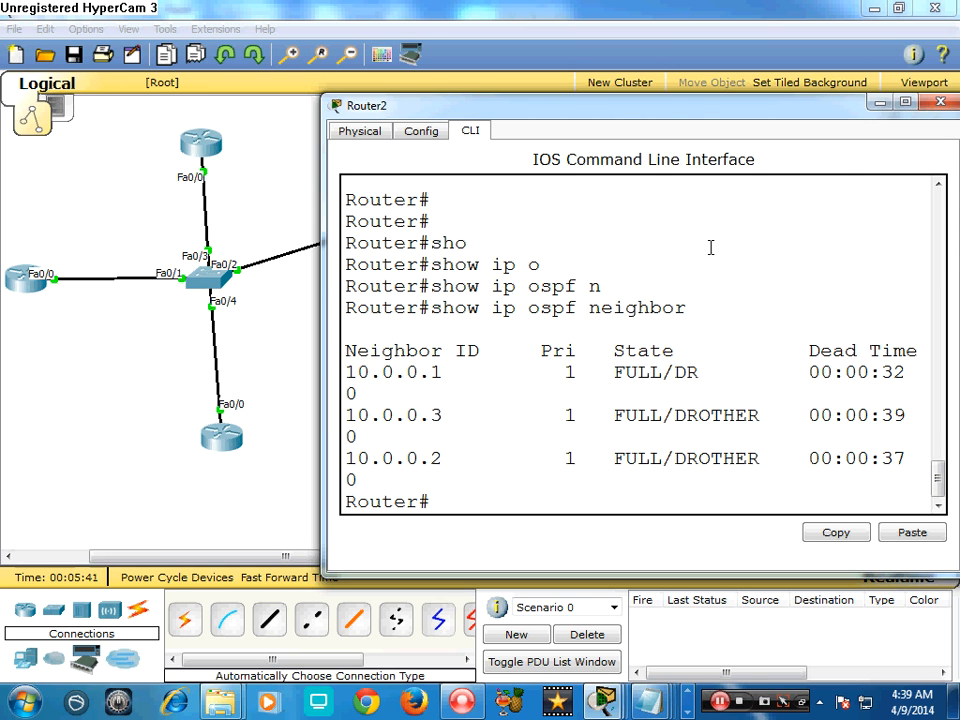
click(879, 108)
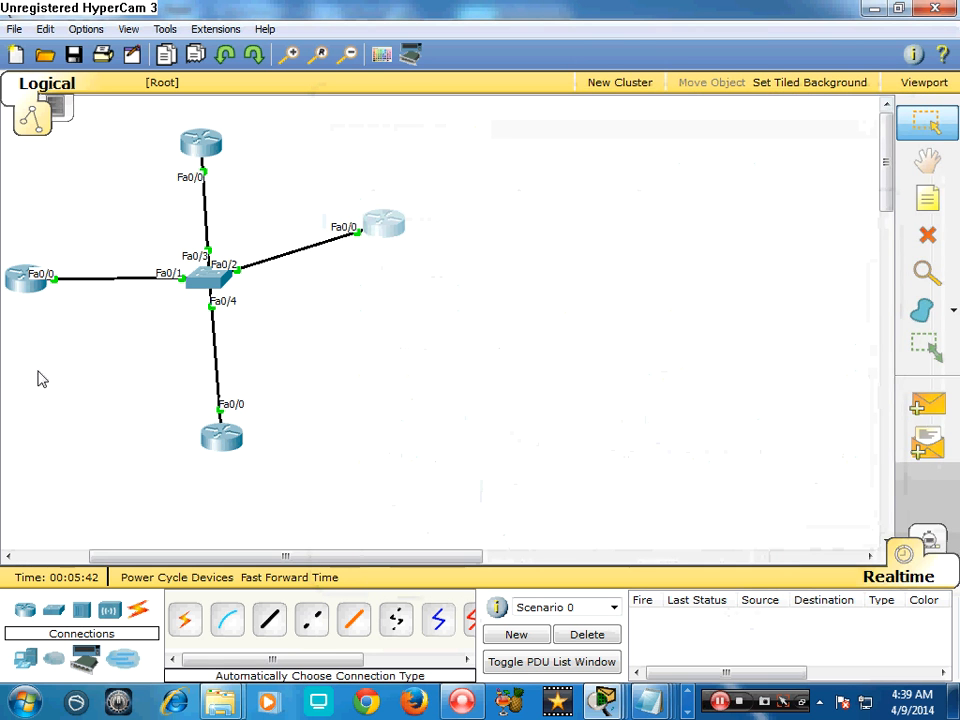
Step: Run do sh ip ospf ne on the left router and widen its window to fit the neighbor table
click(34, 290)
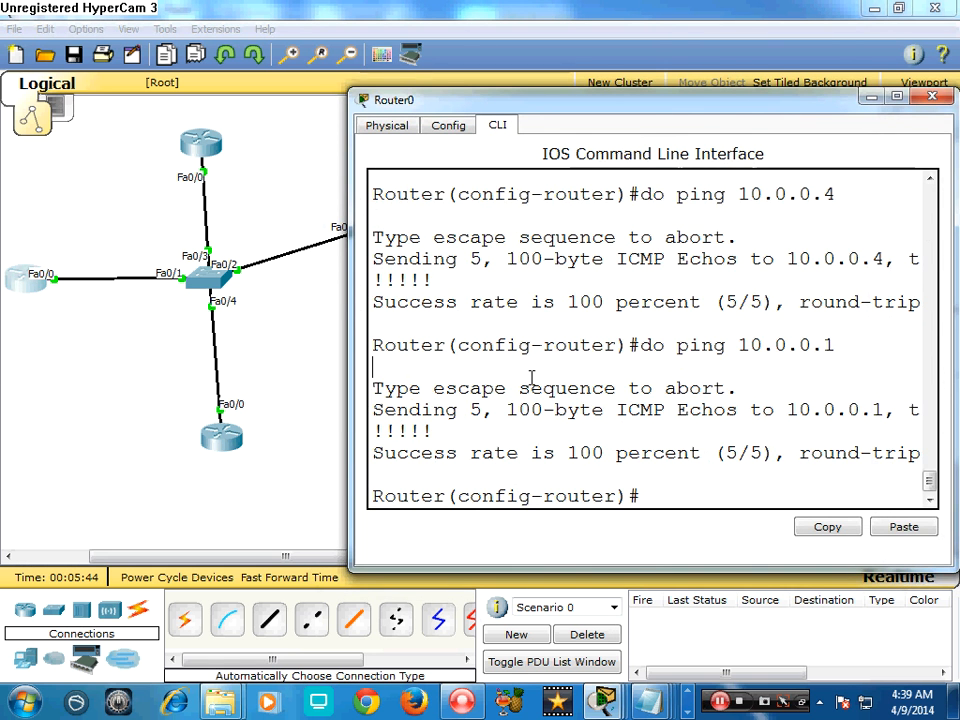
key(Return)
key(Return)
text(do)
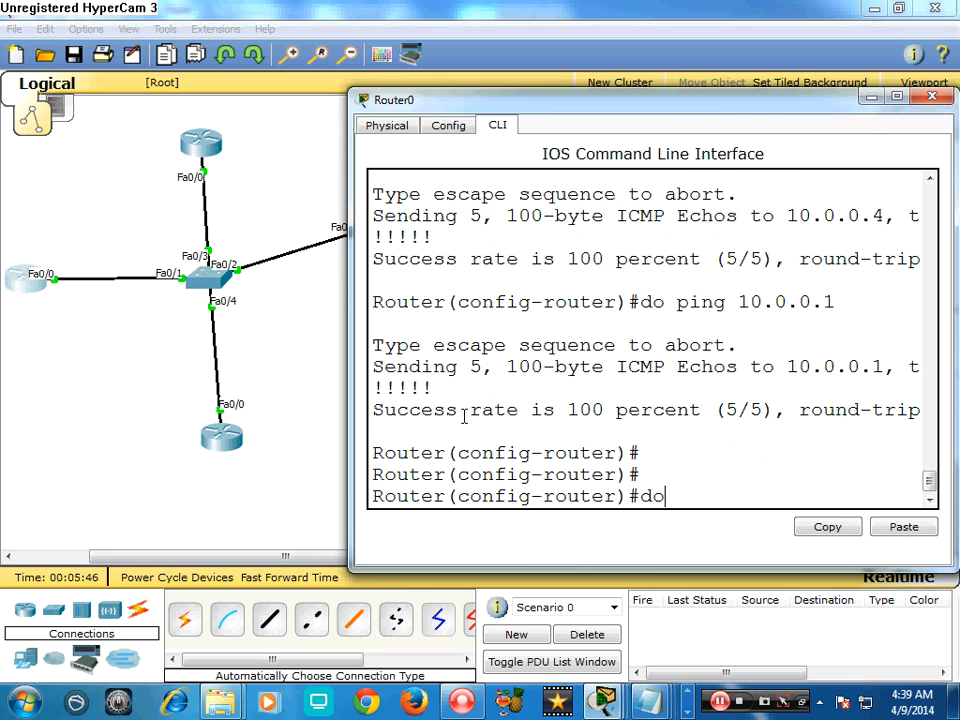
text( sh ip ospf ne)
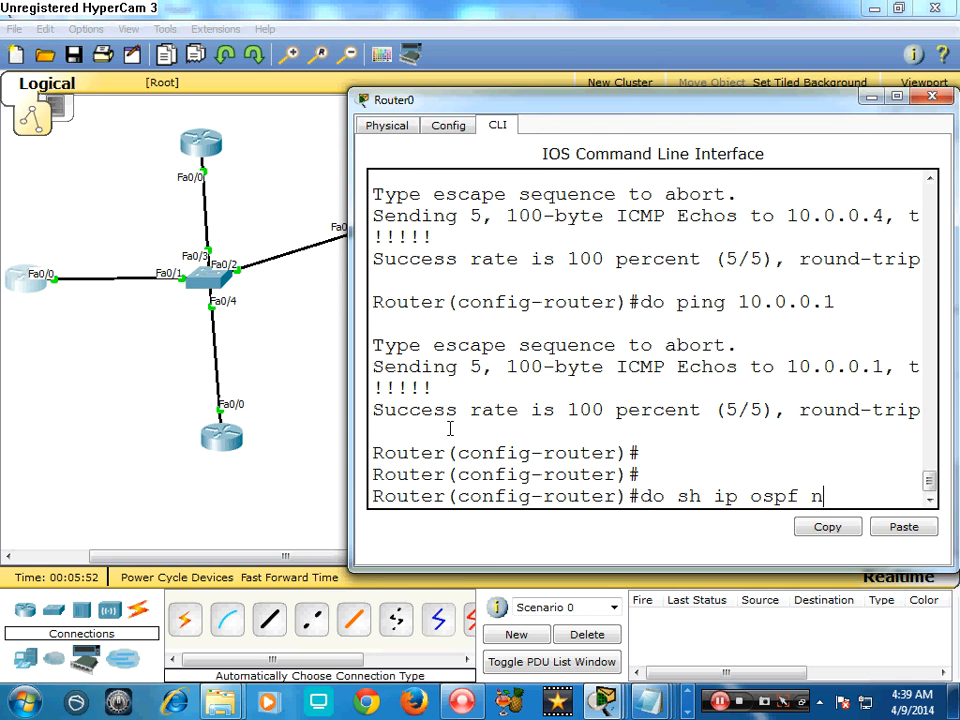
key(Return)
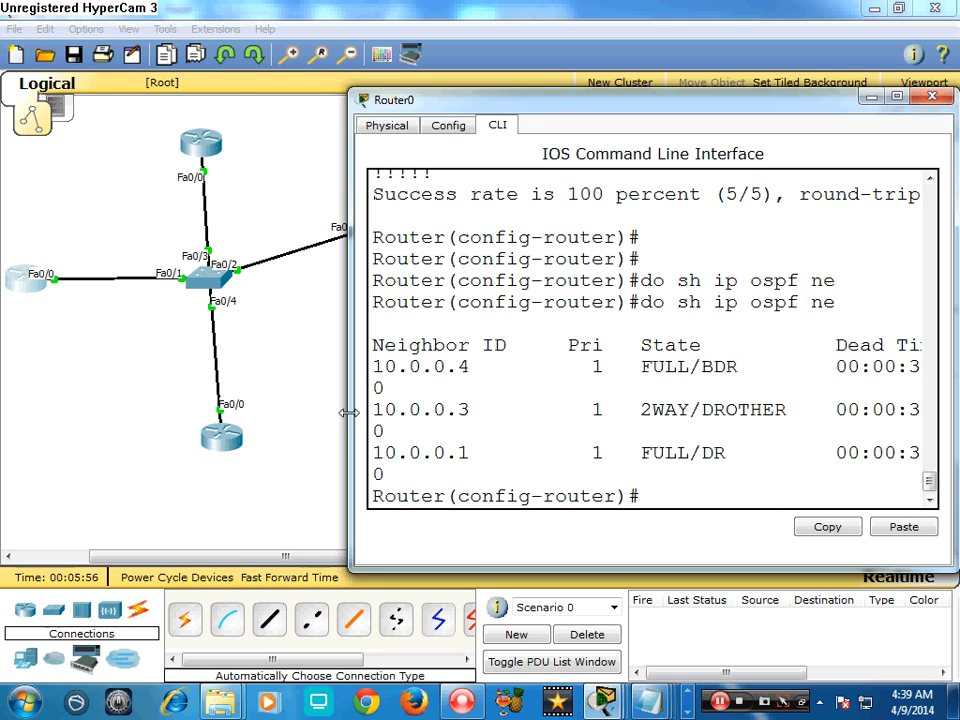
drag(347, 414, 261, 414)
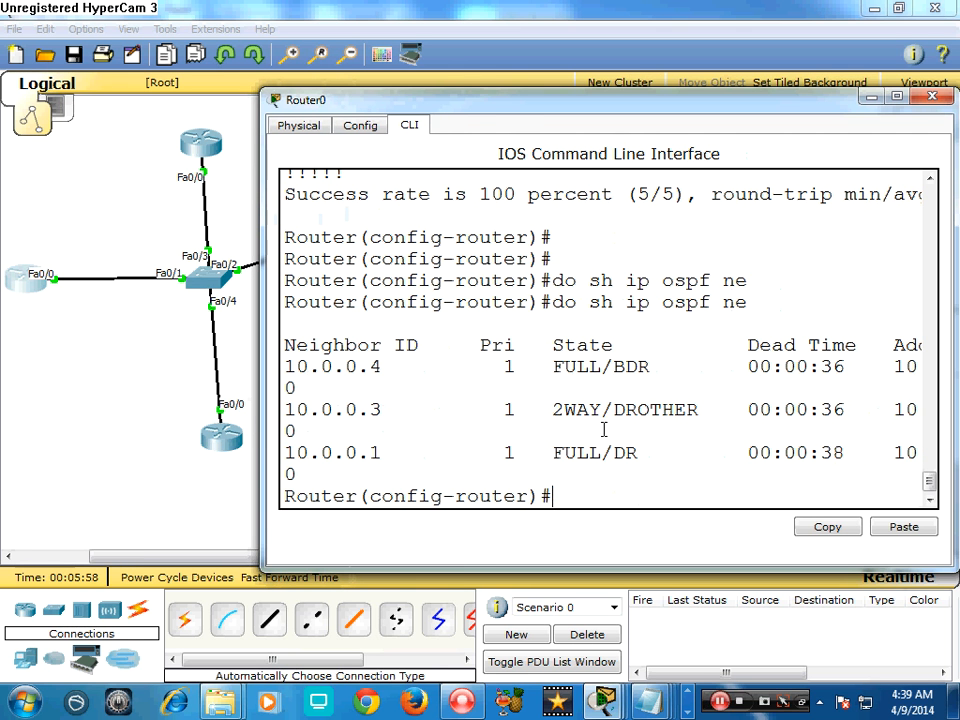
Step: Examine the left router's OSPF neighbor table, comparing the designated, backup and other neighbors with their FULL or 2WAY adjacency states
double_click(618, 369)
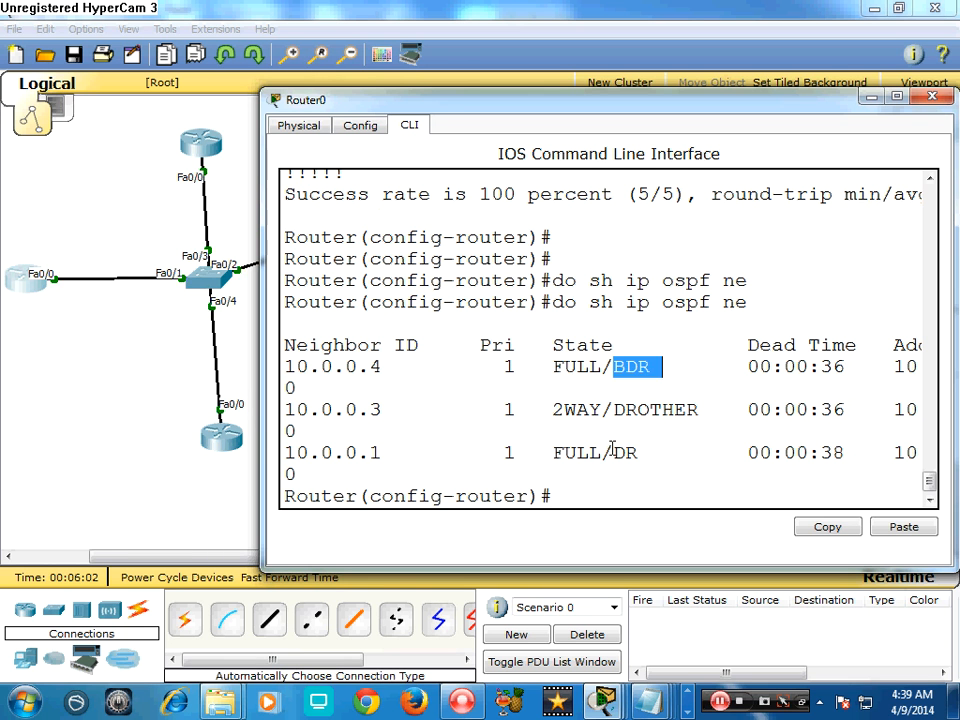
drag(612, 452, 662, 452)
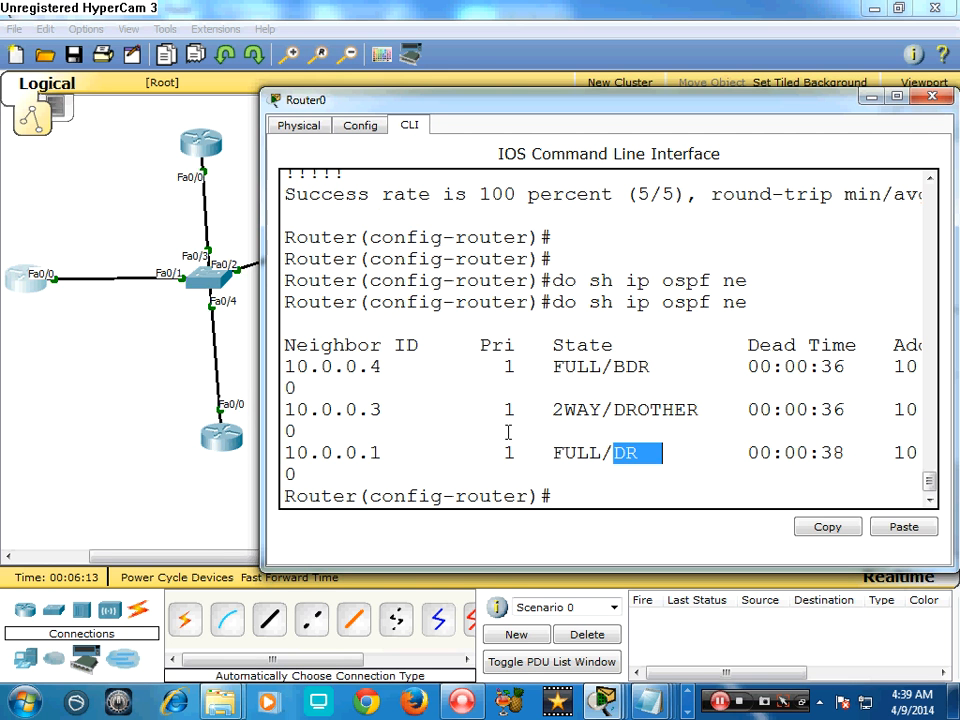
drag(333, 456, 431, 453)
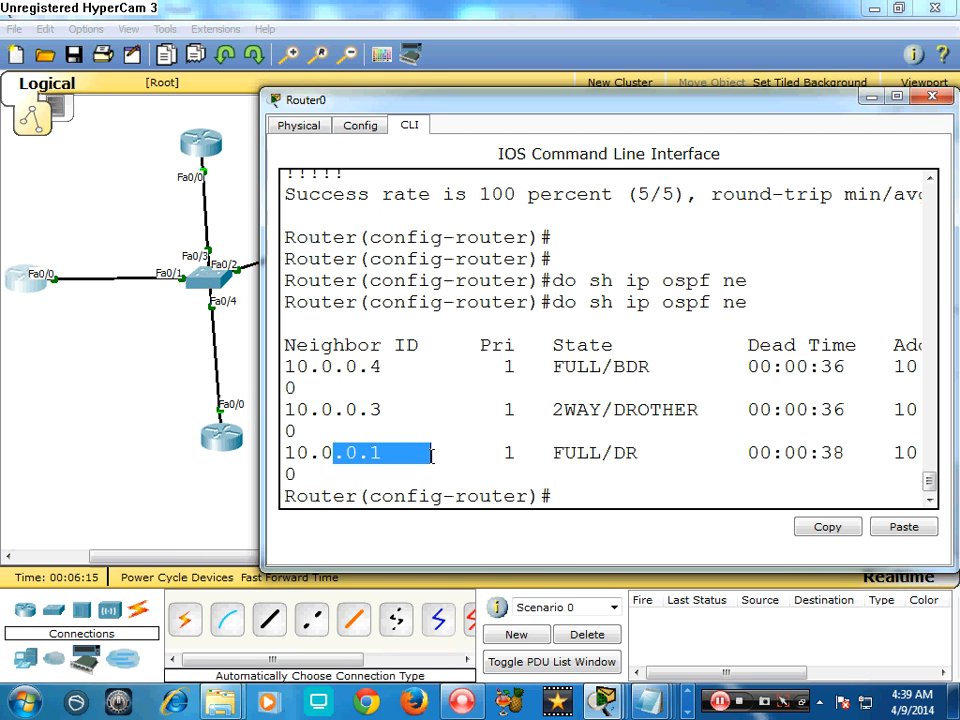
drag(589, 453, 657, 453)
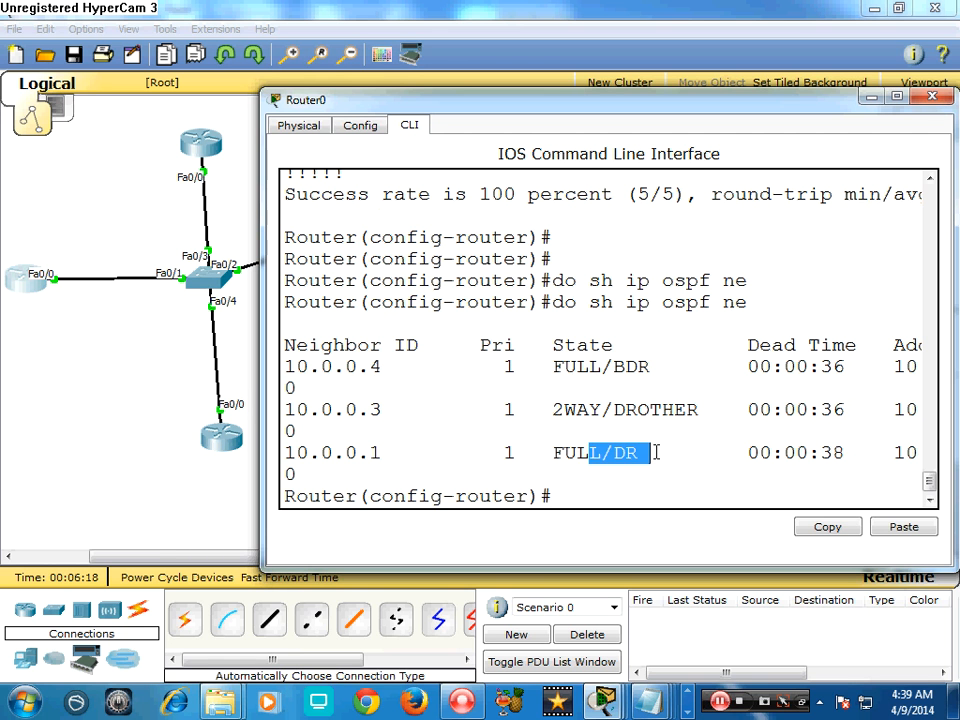
click(614, 455)
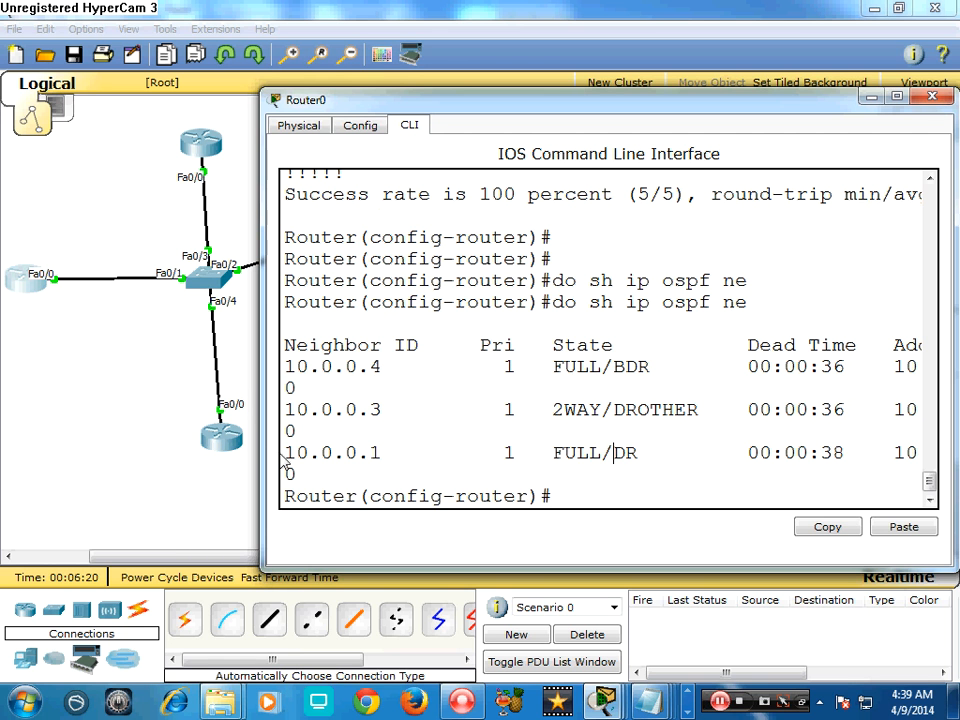
drag(326, 452, 467, 452)
click(437, 411)
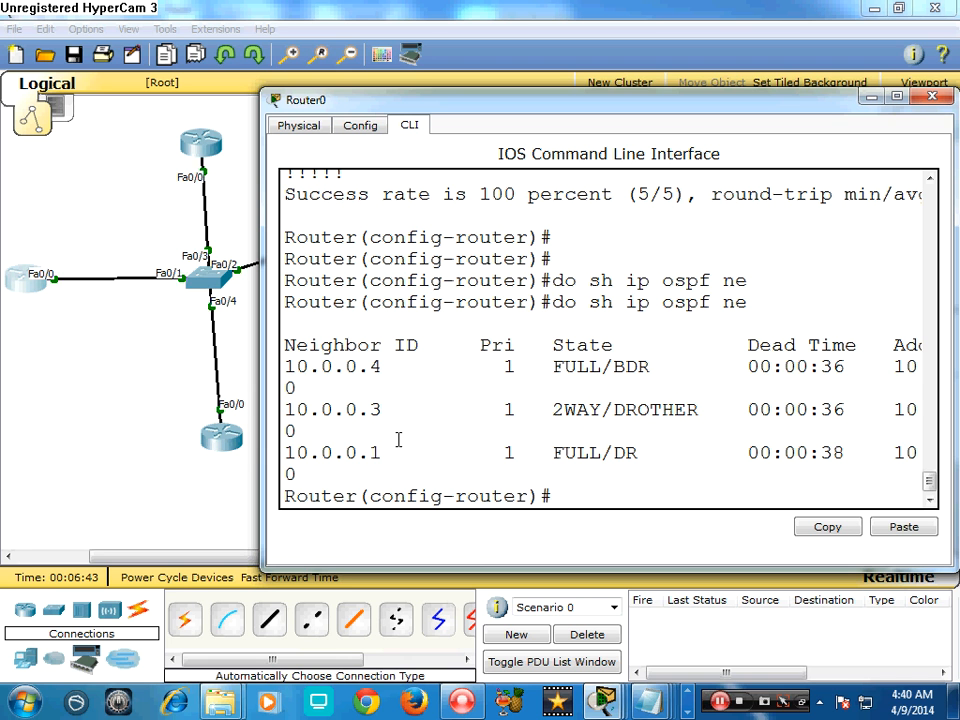
drag(606, 455, 429, 373)
click(427, 381)
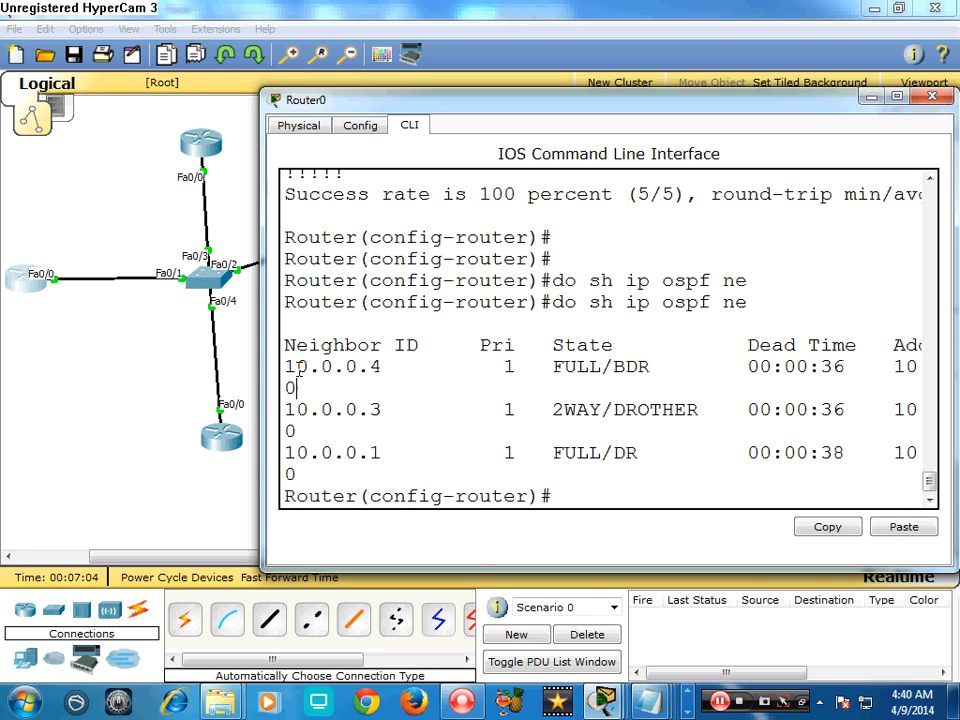
drag(285, 367, 612, 370)
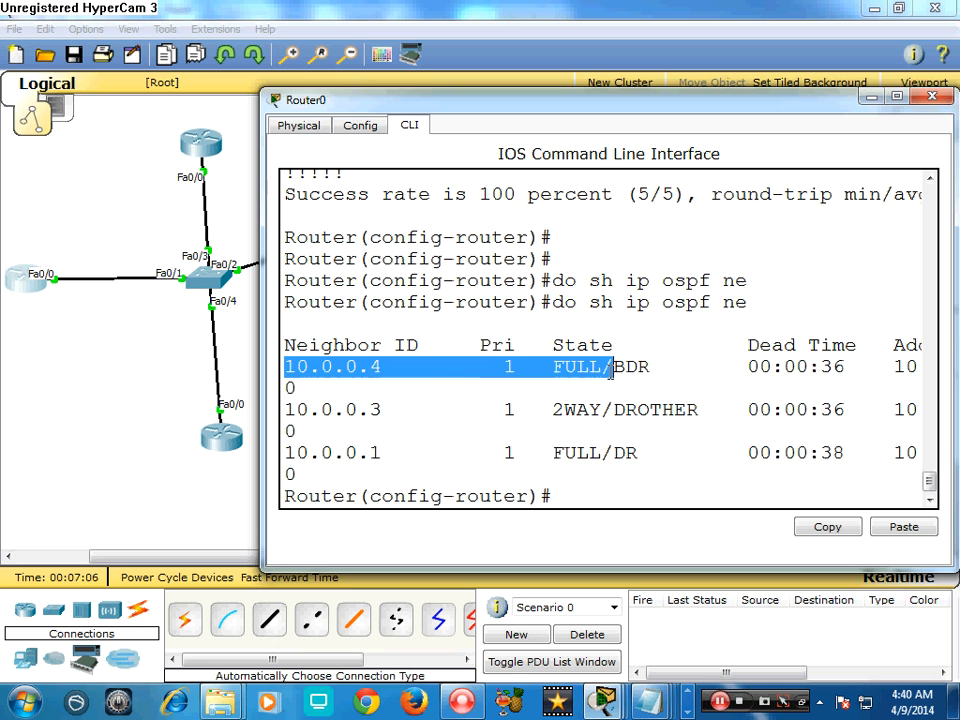
click(600, 368)
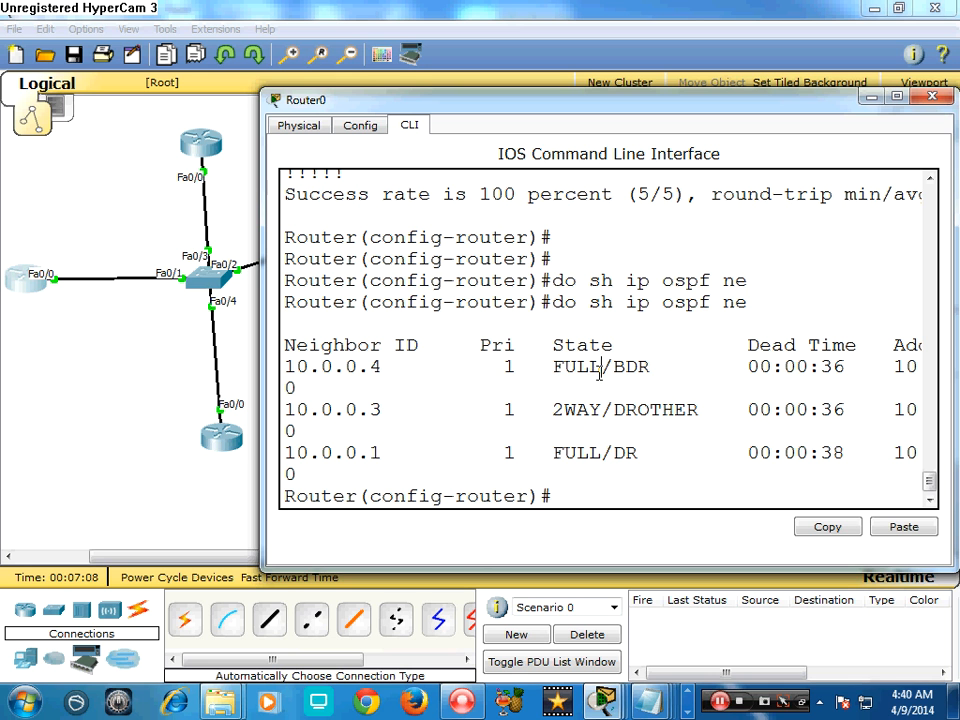
drag(543, 367, 603, 367)
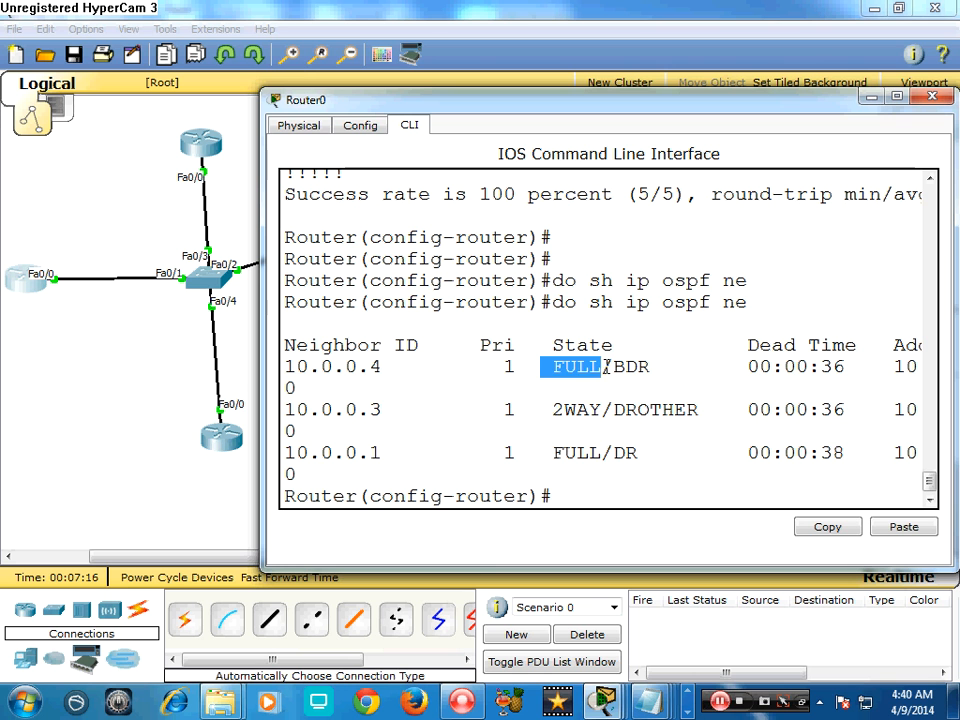
click(557, 368)
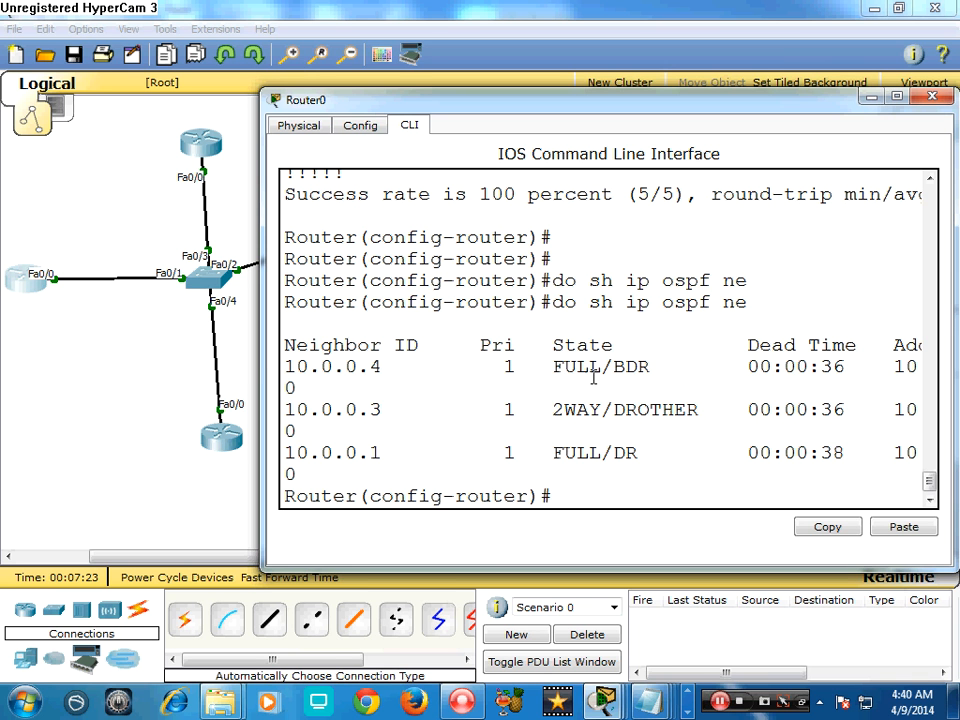
drag(554, 409, 617, 409)
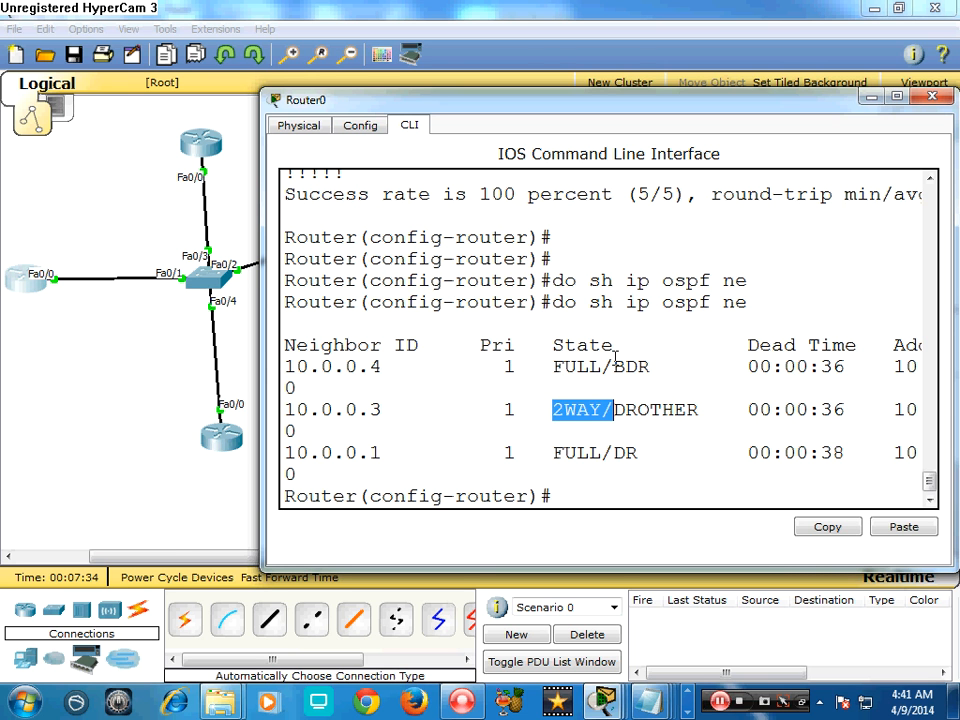
click(638, 386)
Step: Run do sh ip ospf ne again on the left router and close its window
key(Return)
key(Return)
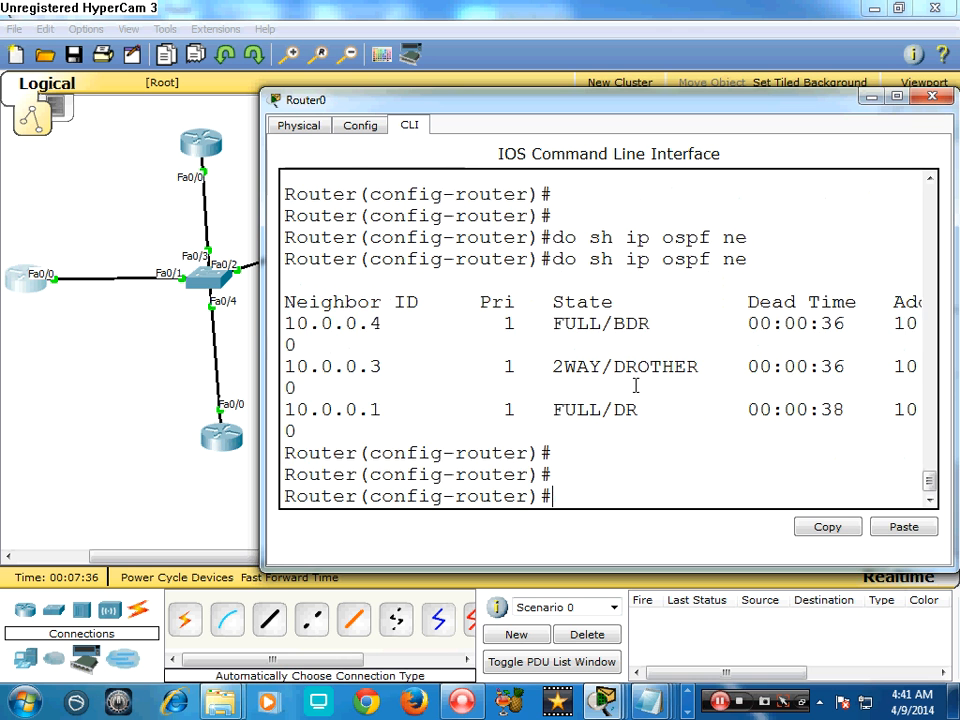
key(Up)
key(Return)
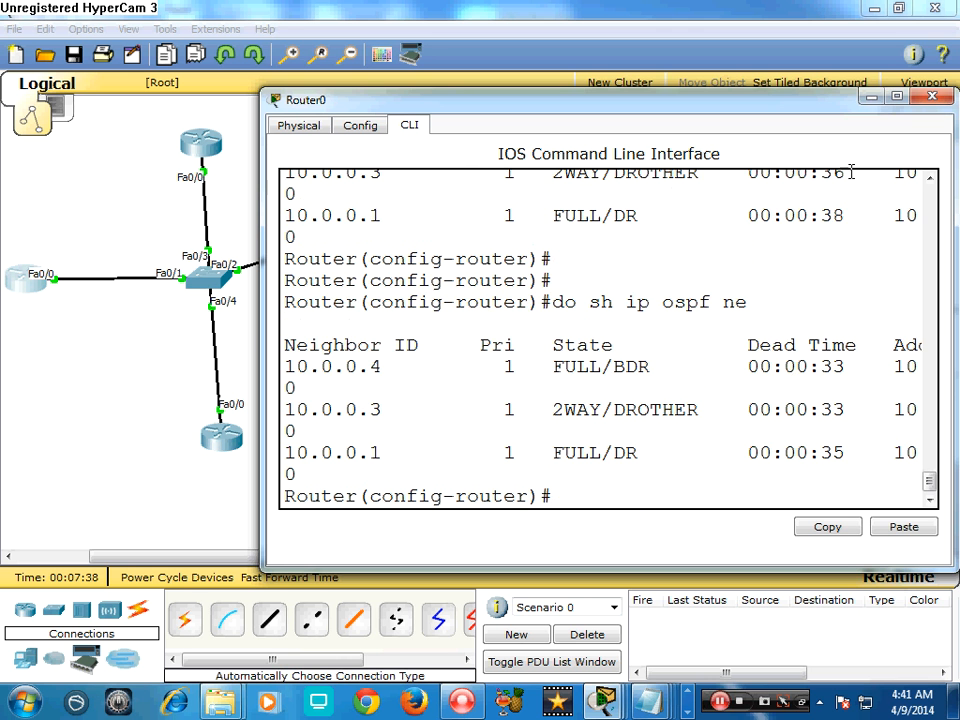
click(935, 97)
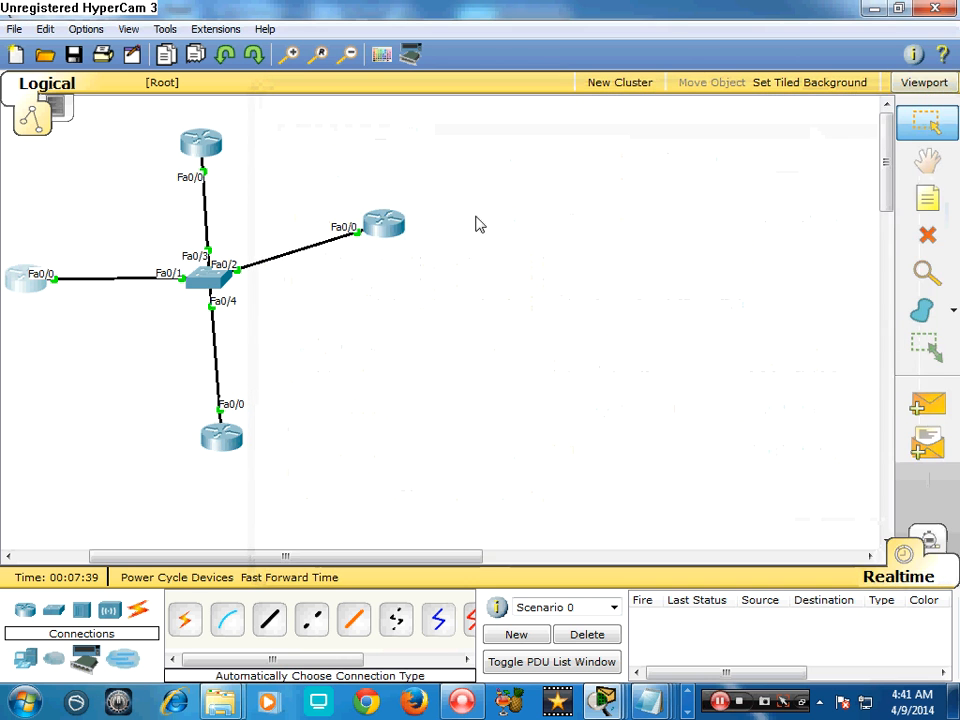
Step: Save the network as net in the cisco folder on New Volume (D:)
click(74, 54)
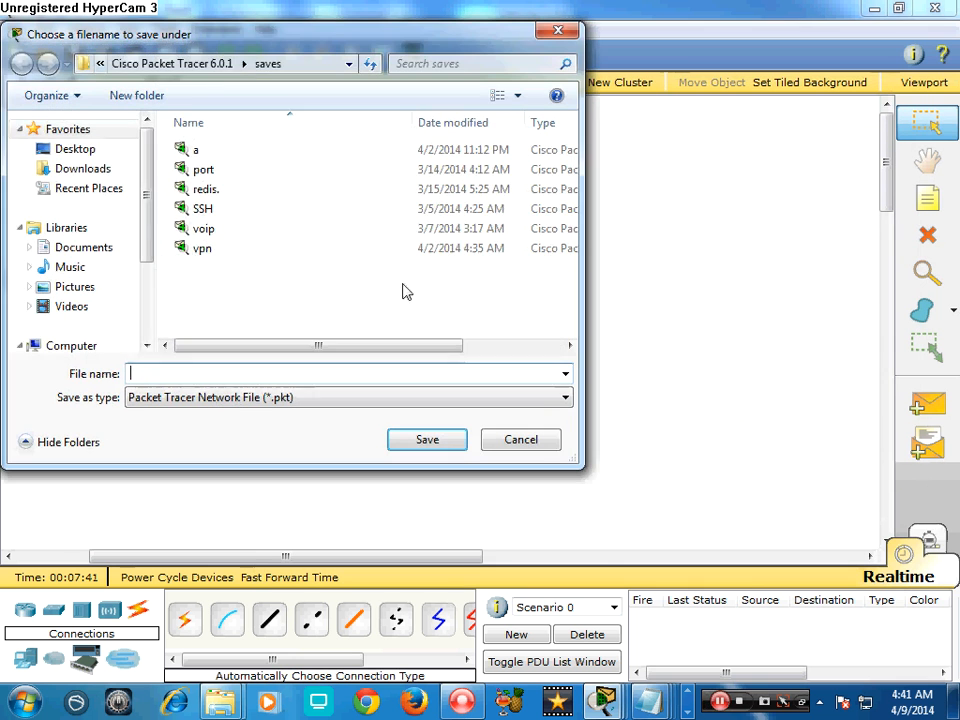
click(100, 151)
double_click(259, 248)
double_click(241, 222)
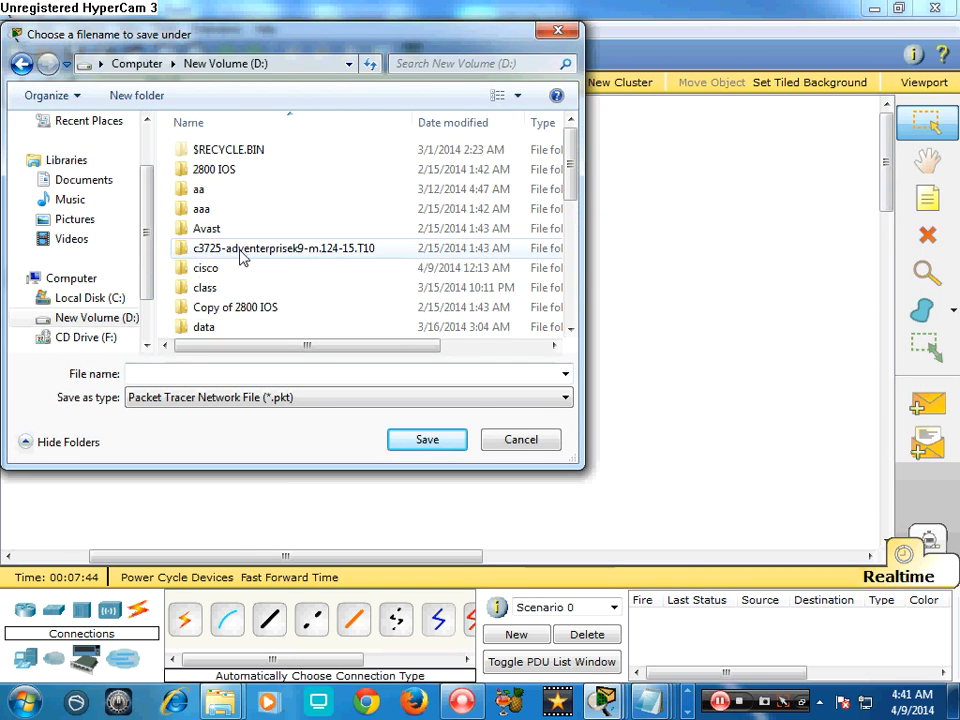
scroll(229, 300, down, 1)
scroll(219, 277, down, 1)
scroll(226, 262, up, 1)
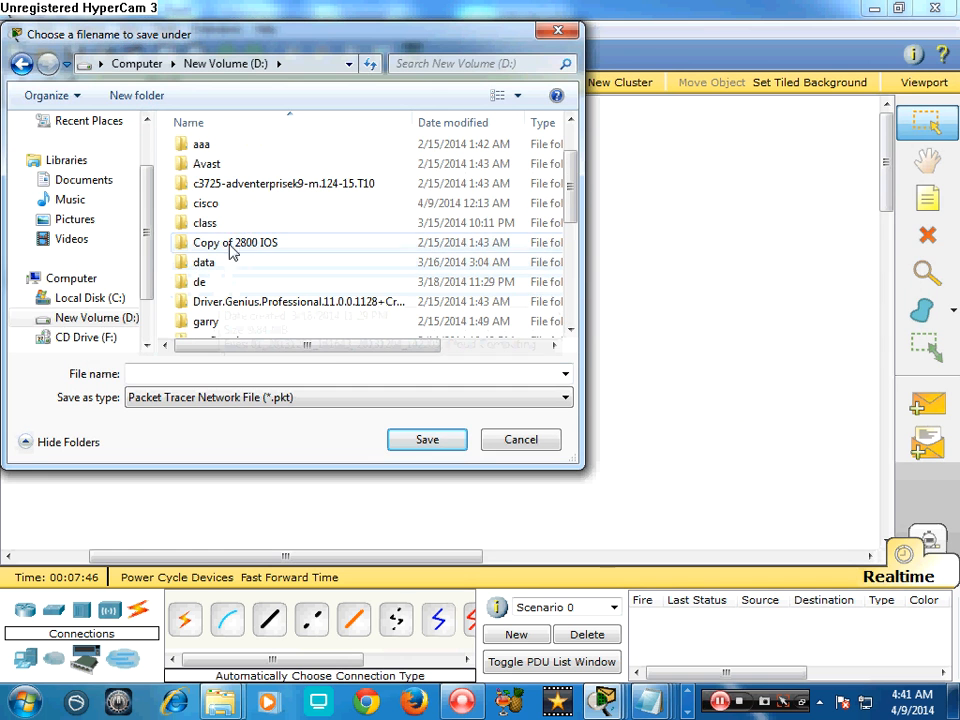
click(238, 208)
double_click(237, 208)
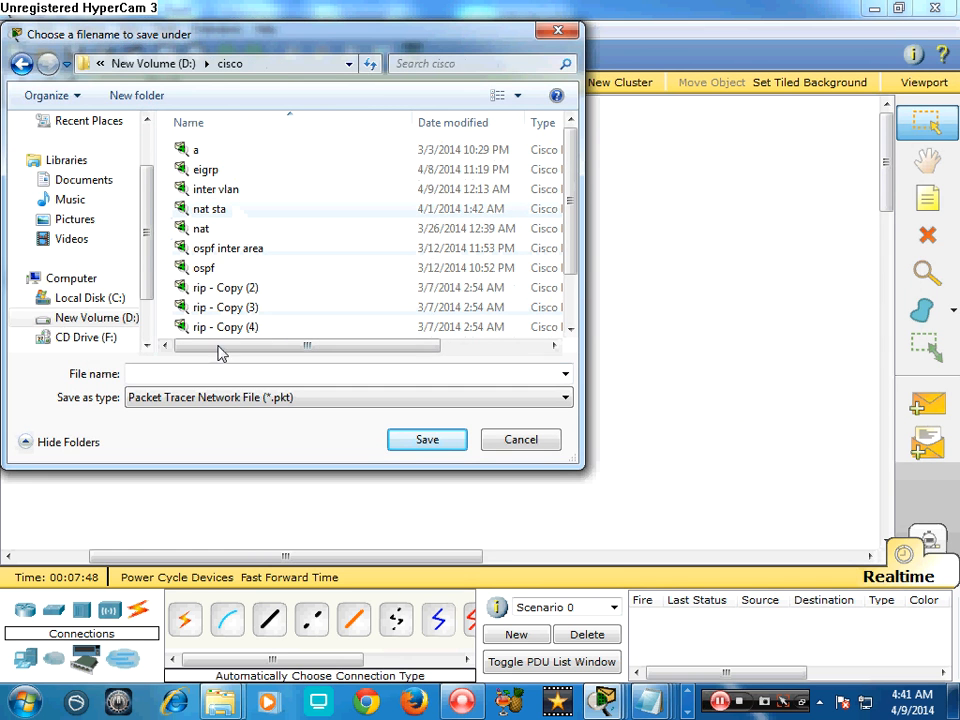
text(net)
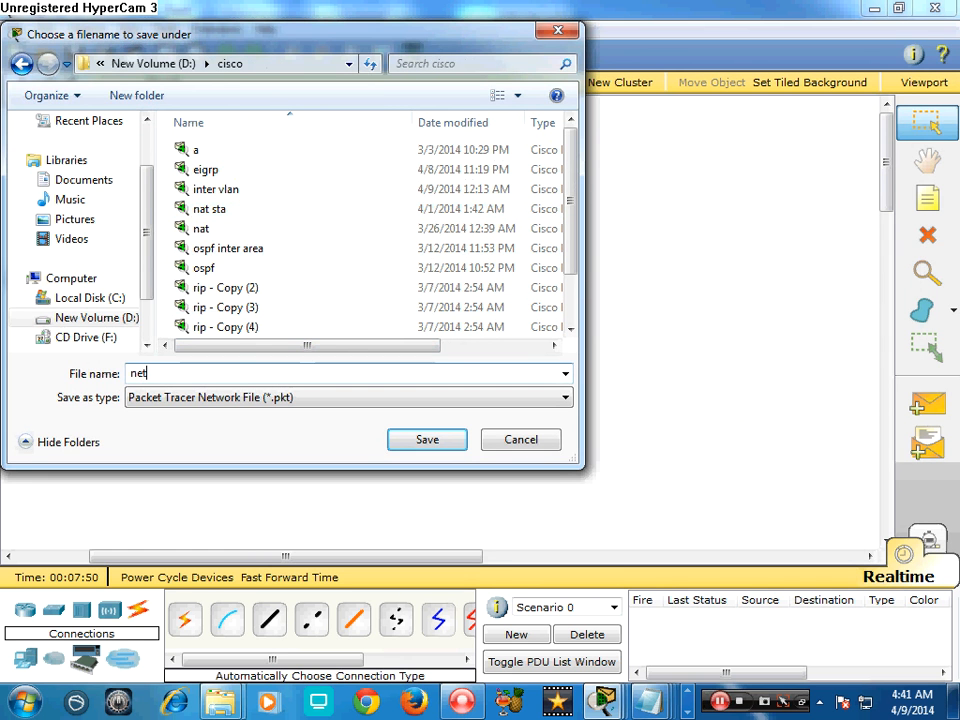
key(Return)
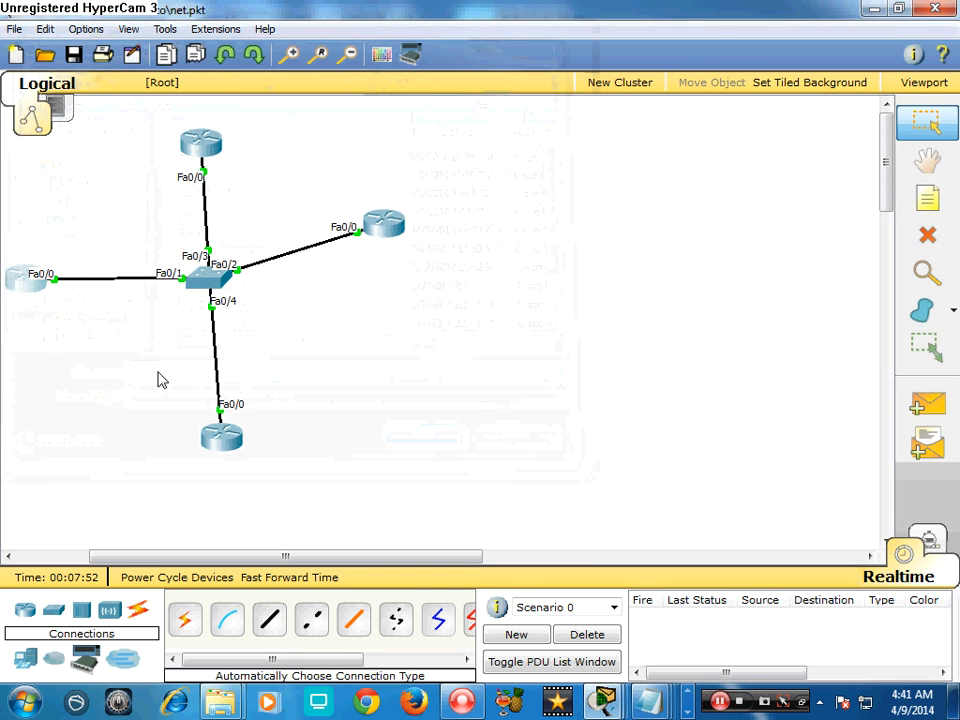
Step: Save the current network and reopen the net file from the cisco folder
click(16, 30)
click(51, 69)
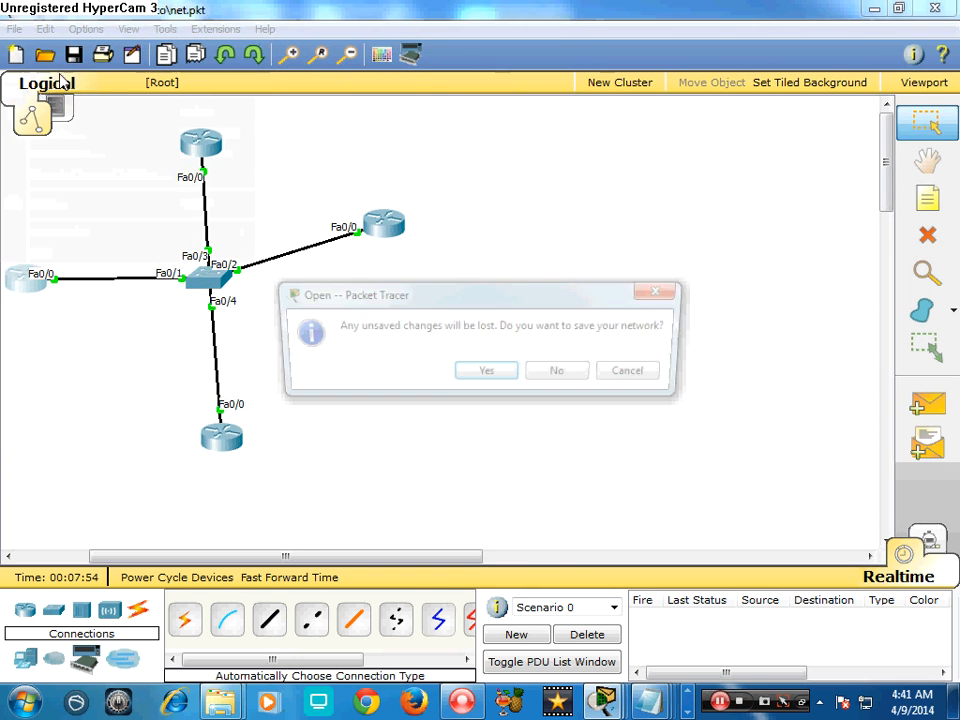
click(503, 377)
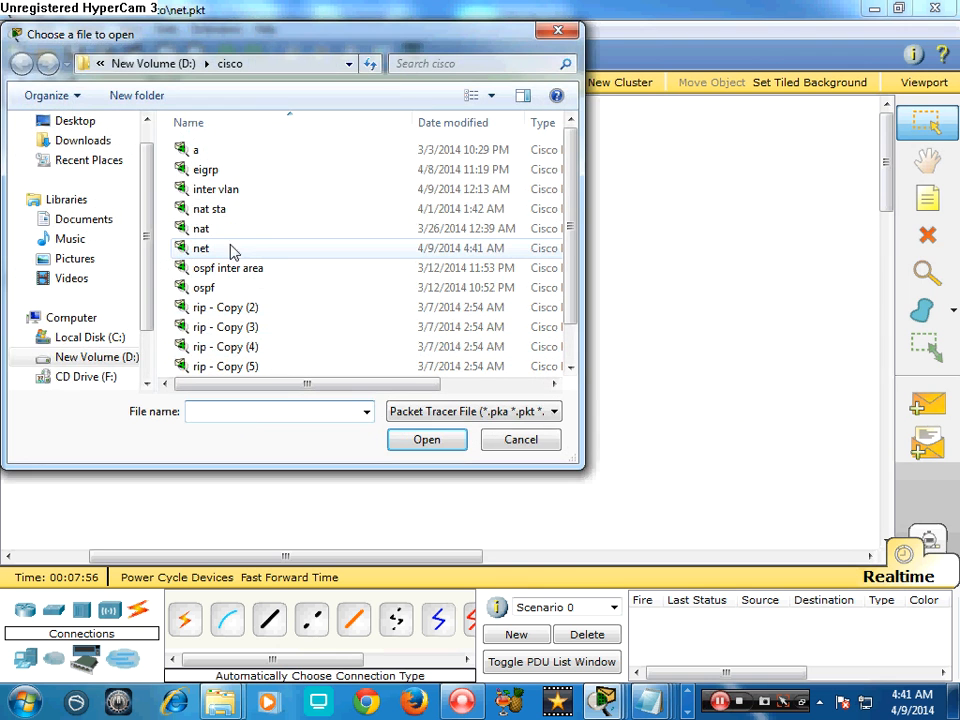
click(231, 192)
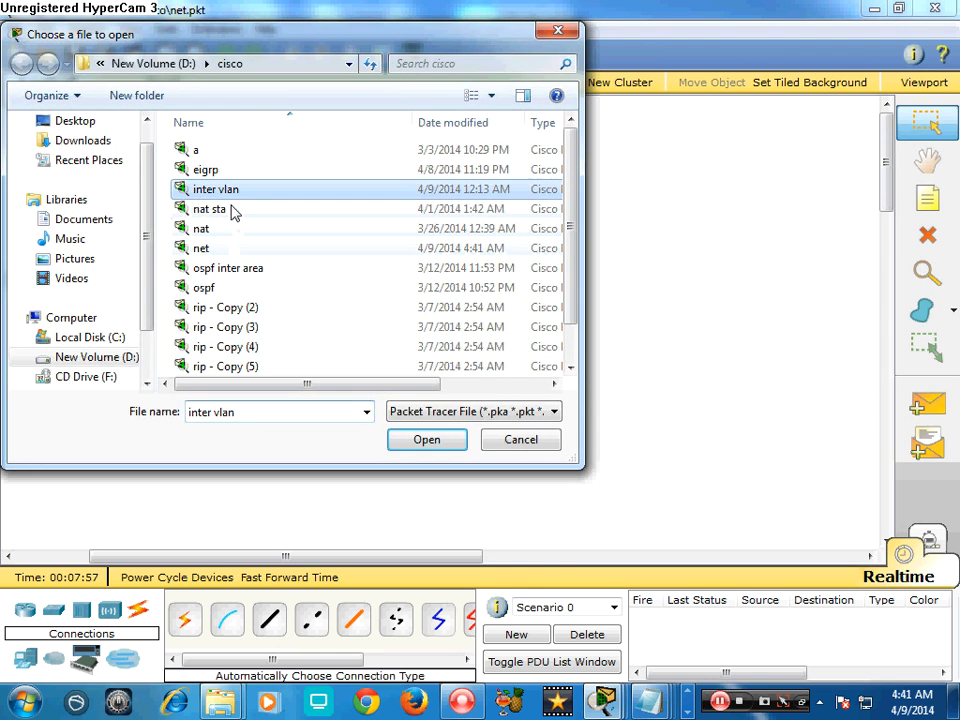
double_click(216, 250)
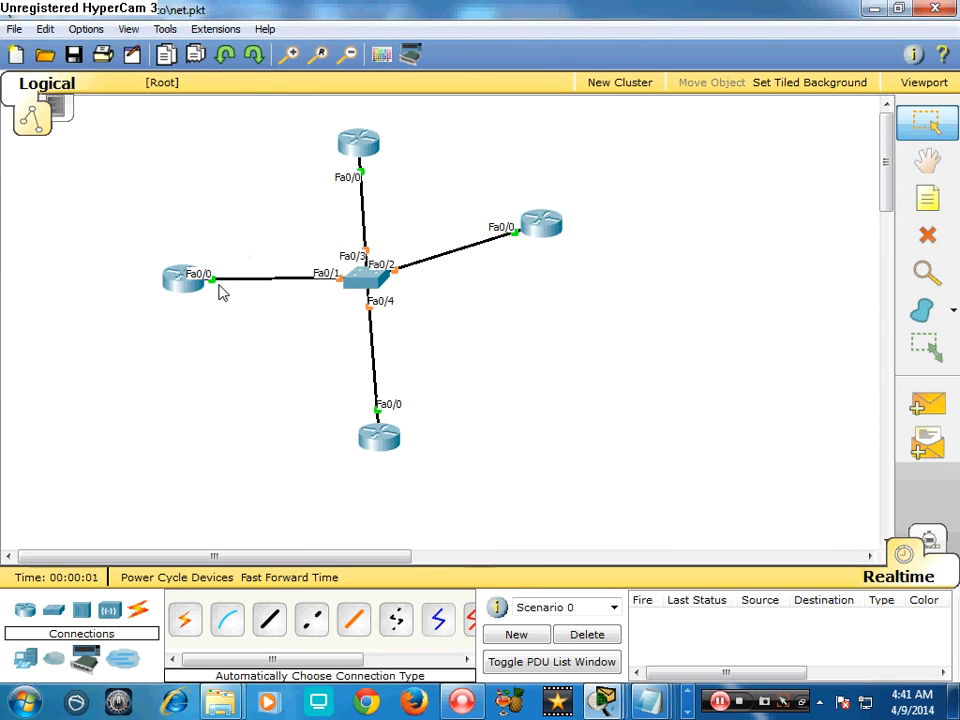
Step: Open the left router's command line and enter privileged mode with en
click(188, 282)
click(324, 157)
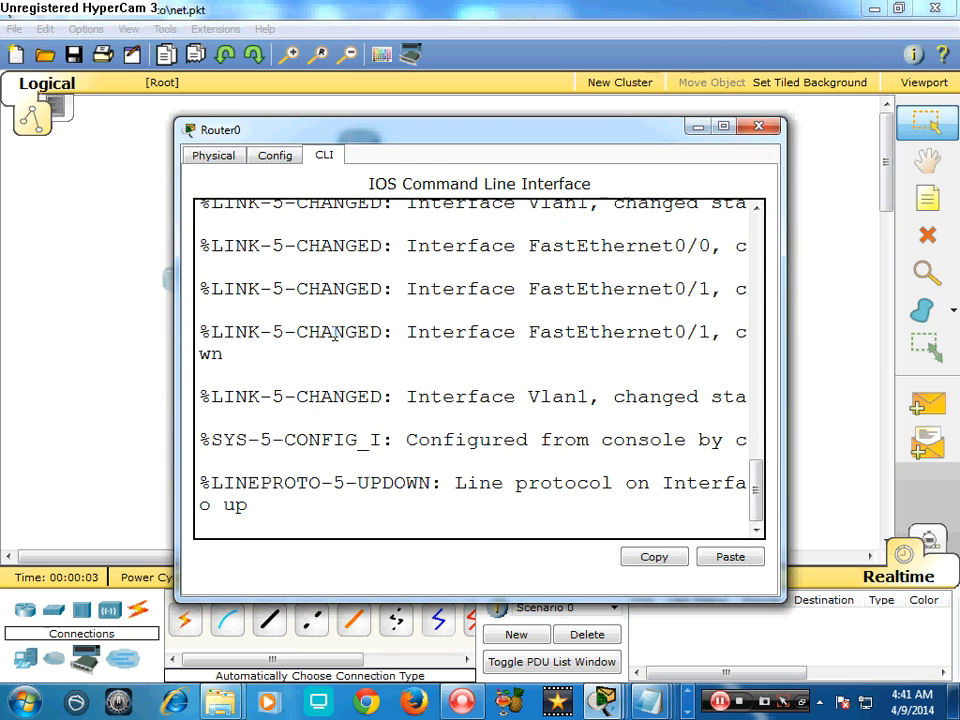
key(Return)
key(Return)
key(Return)
key(Return)
text(en)
key(Return)
key(Return)
key(Return)
key(Return)
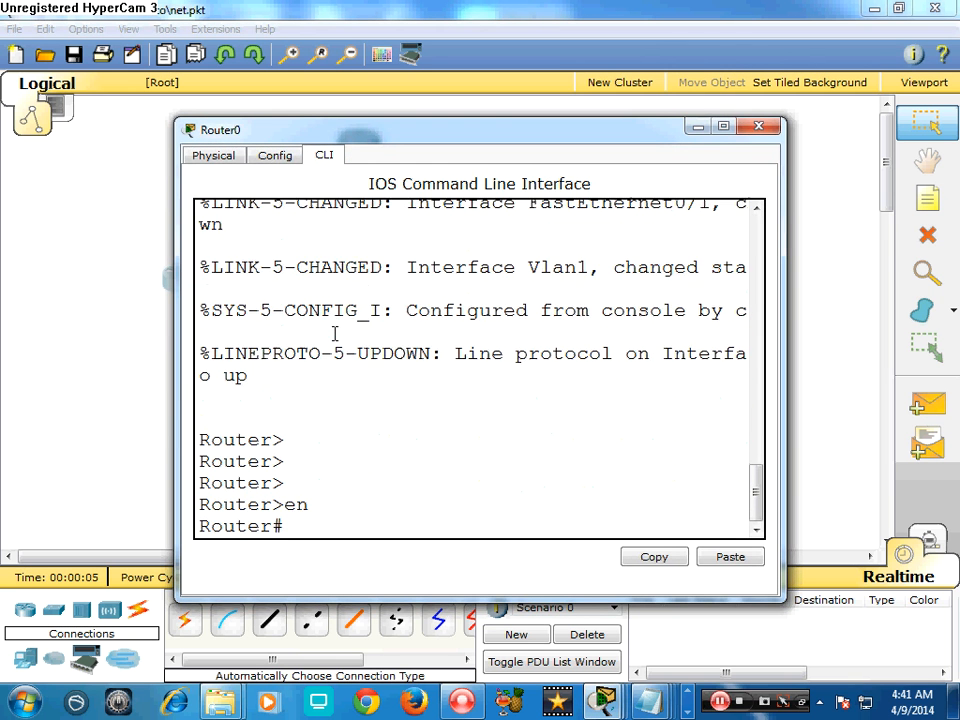
Step: Enter global configuration mode on the left router with config t
text(config t)
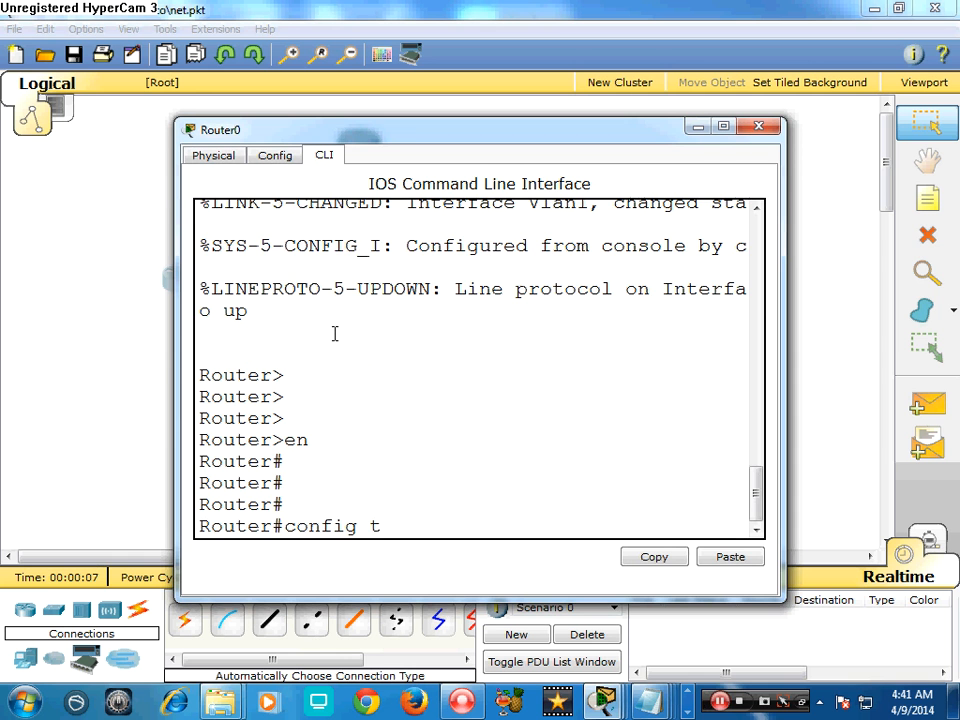
key(Return)
key(Return)
key(Return)
key(Return)
key(Return)
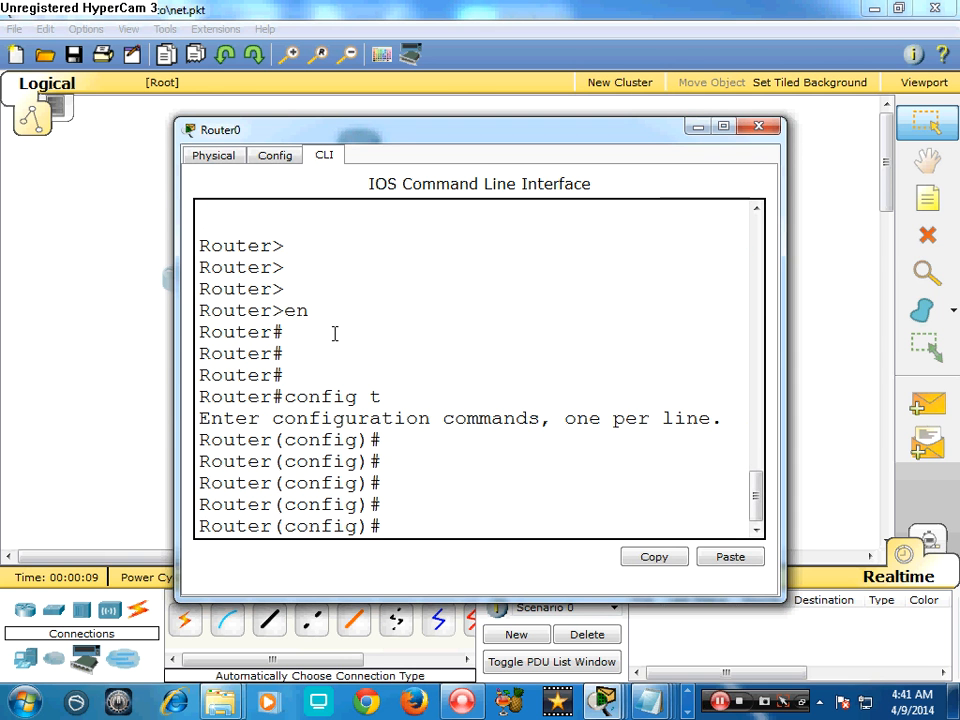
Step: Try to list the left router's neighbors with do sh ip nei
text(do sh ip)
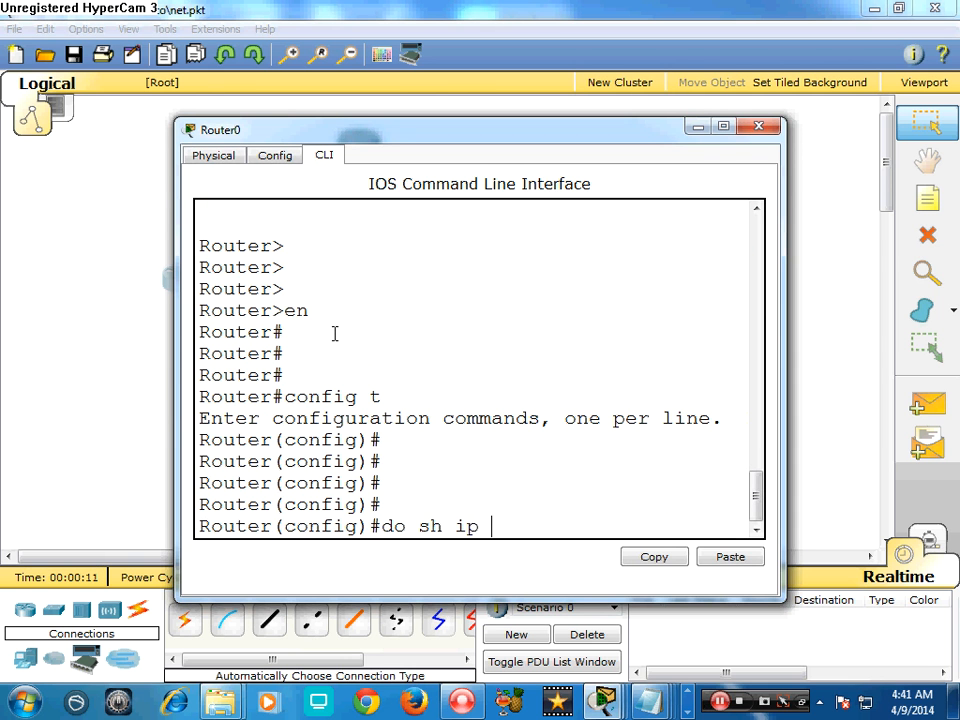
text( nei)
key(Return)
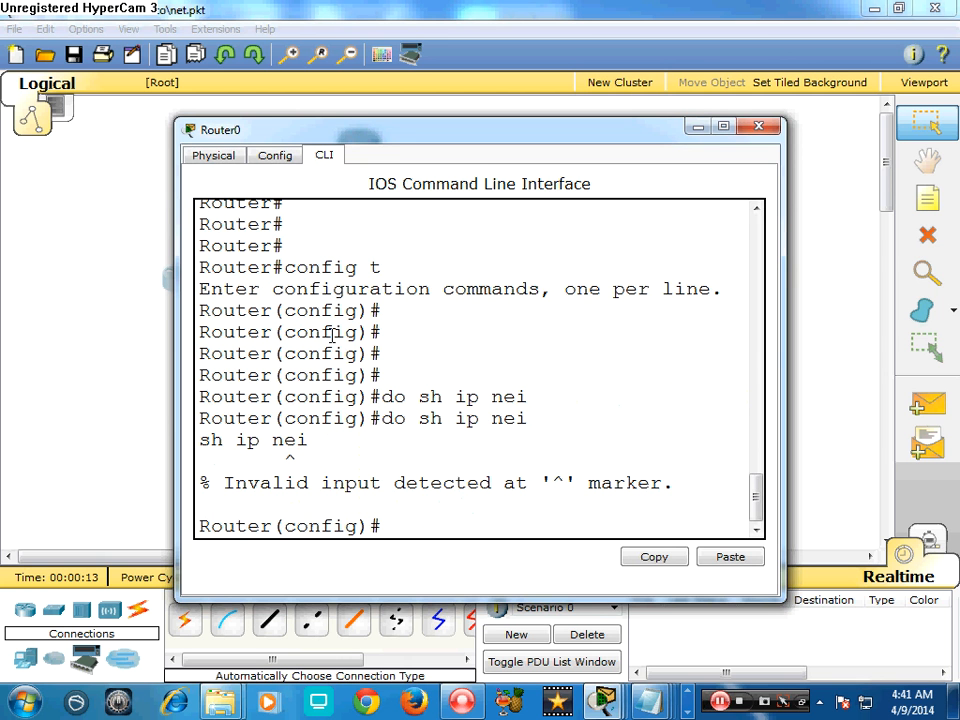
Step: Correct the recalled command to do sh ip ospf nei and run it twice on the left router
key(Up)
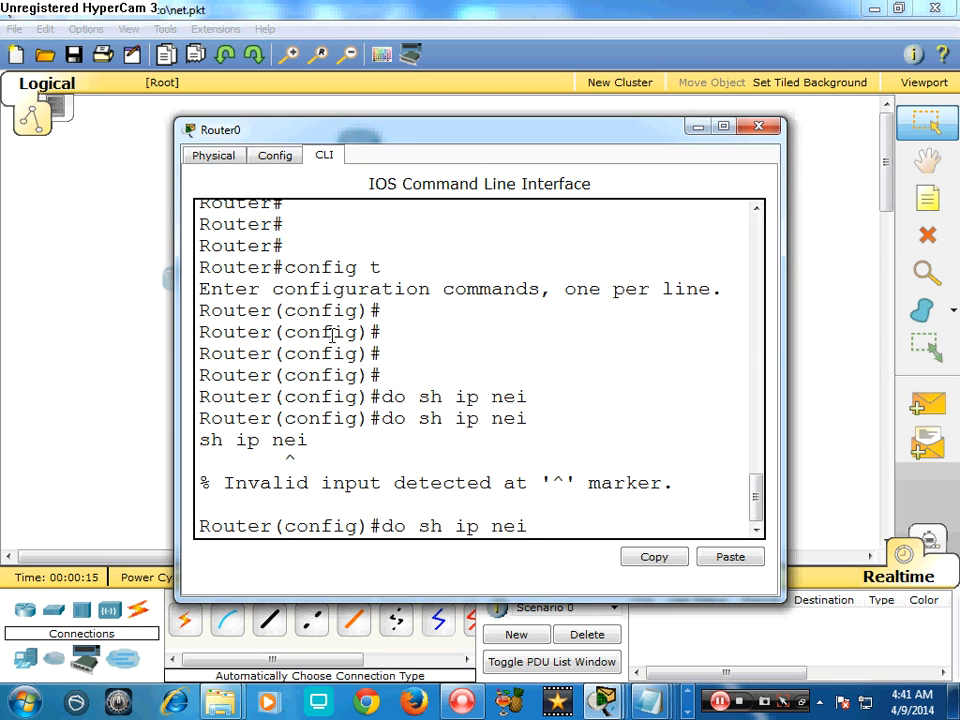
text(ospf)
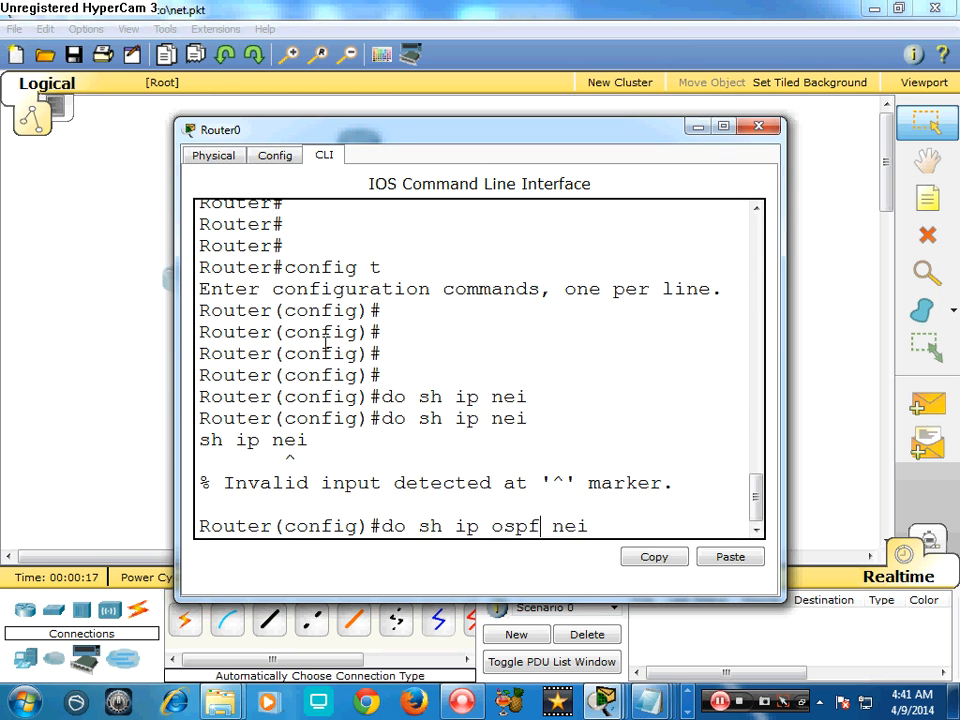
key(Return)
key(Up)
key(Return)
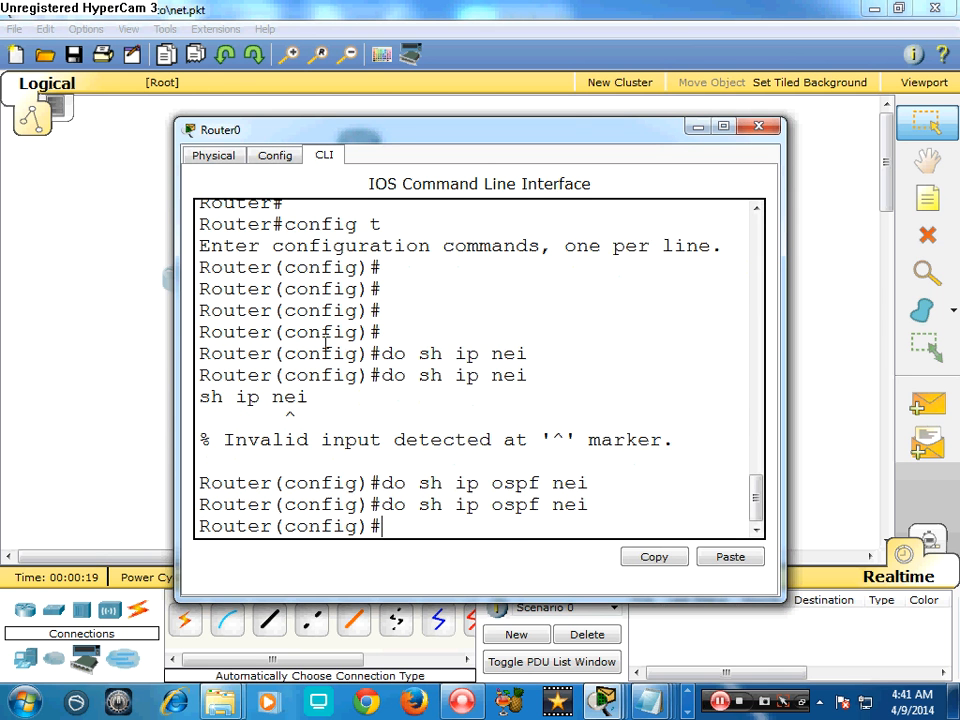
Step: Move the Router0 window aside to uncover the switch links and rerun do sh ip ospf nei twice
drag(572, 133, 717, 115)
drag(499, 128, 607, 113)
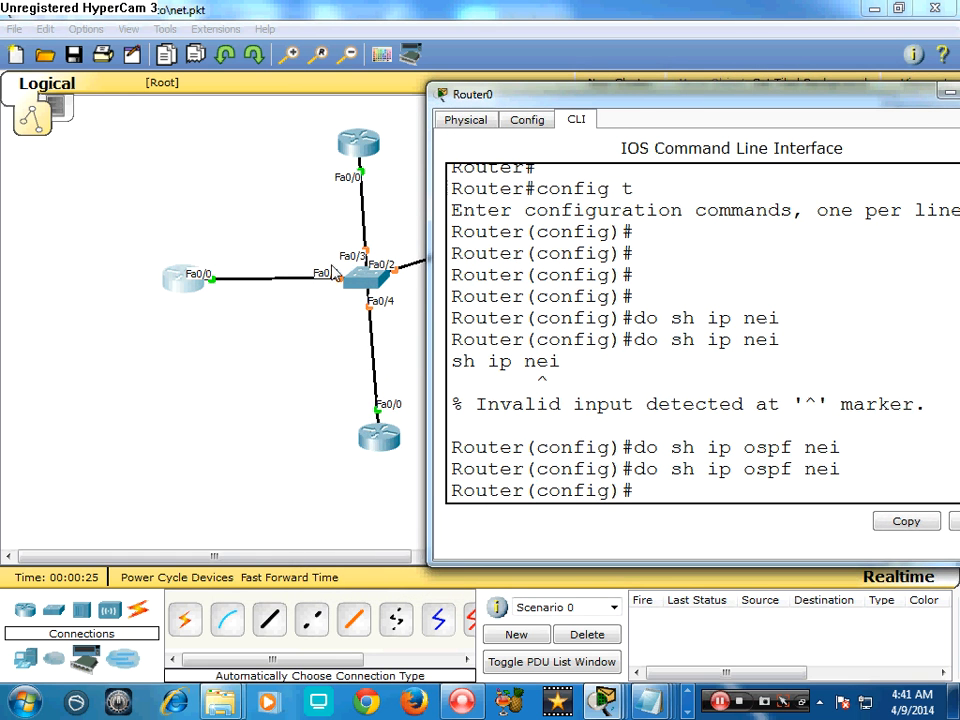
key(Up)
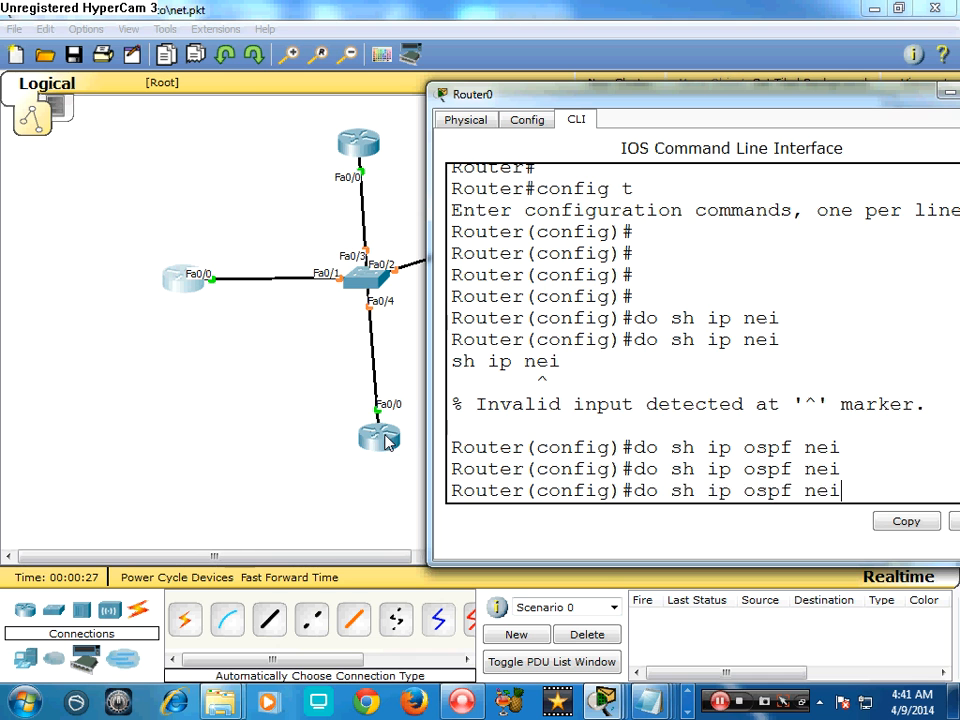
key(Return)
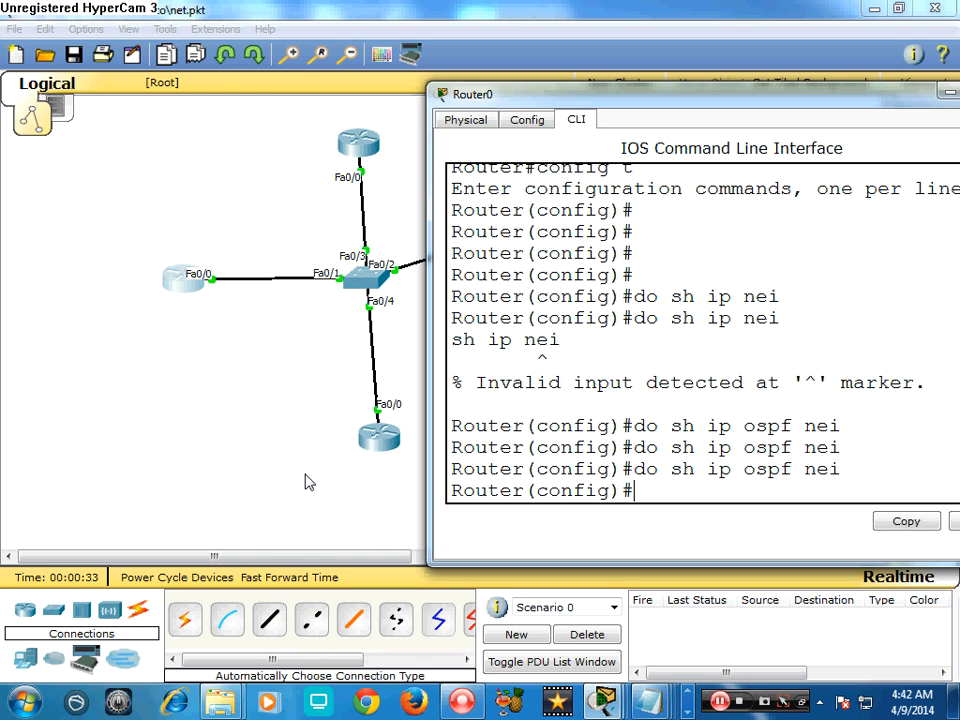
key(Up)
key(Return)
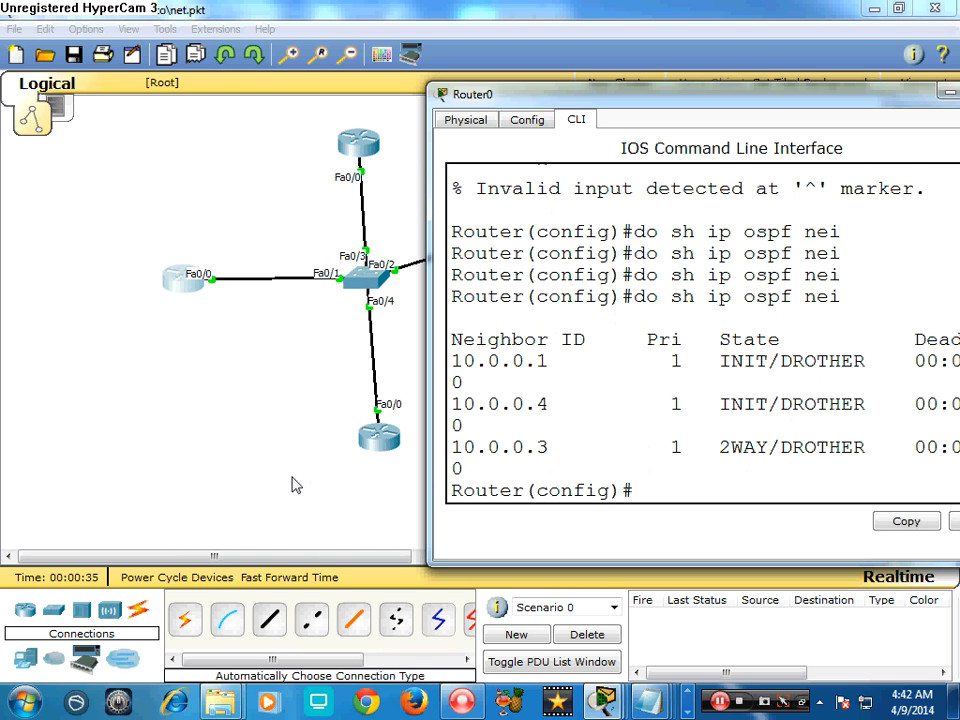
Step: Repeat do sh ip ospf nei on the left router to follow the neighbor states through the OSPF adjacency process
key(Up)
key(Return)
key(Up)
key(Return)
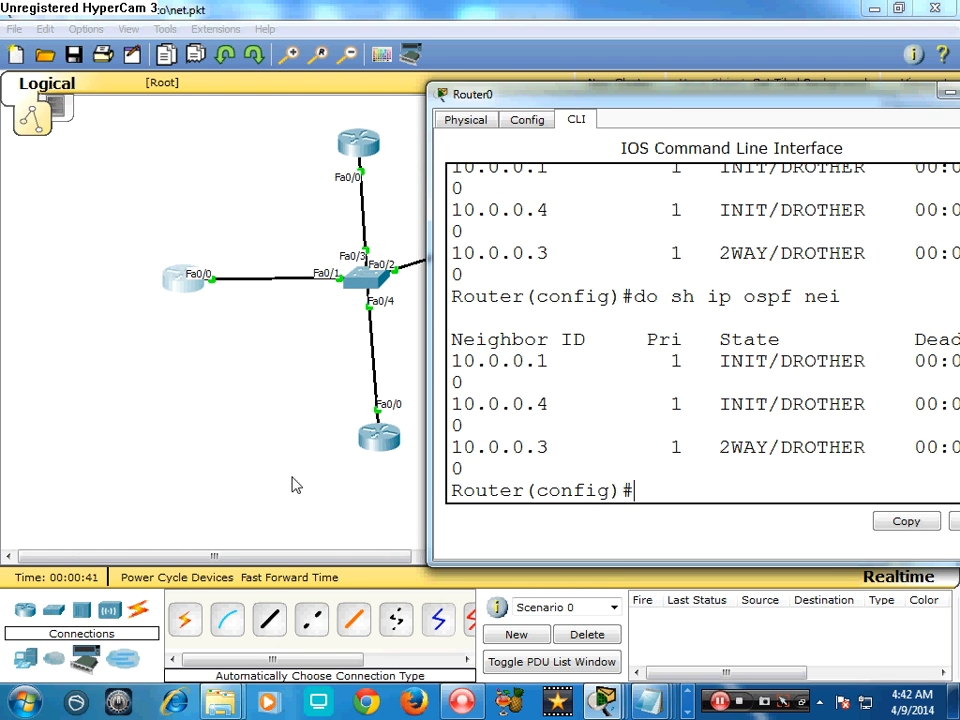
key(Up)
key(Return)
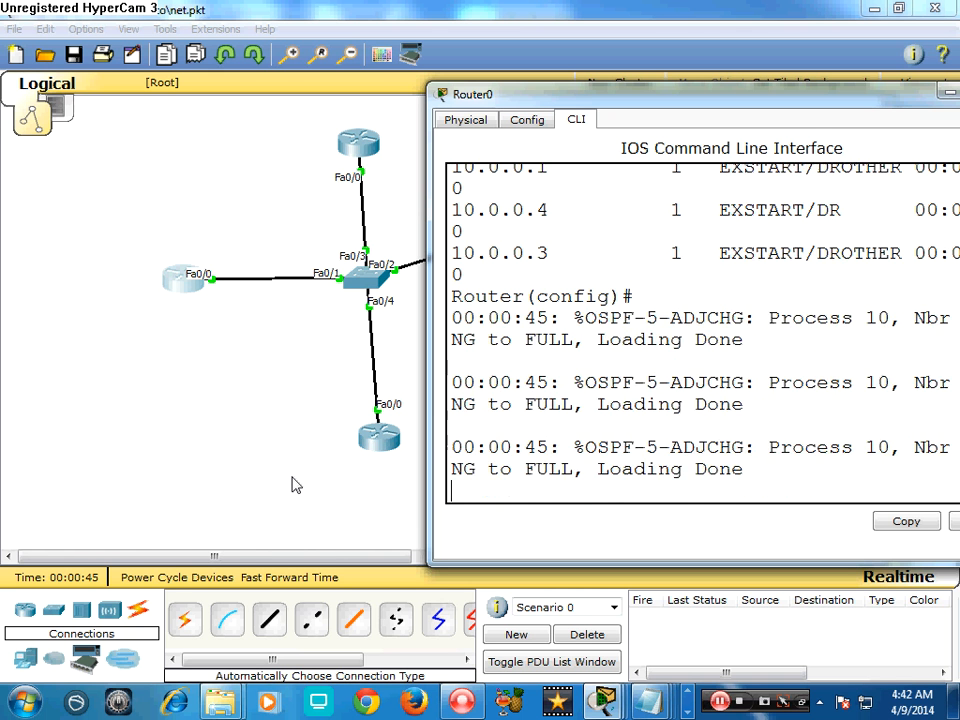
key(Return)
key(Return)
key(Return)
key(Up)
key(Return)
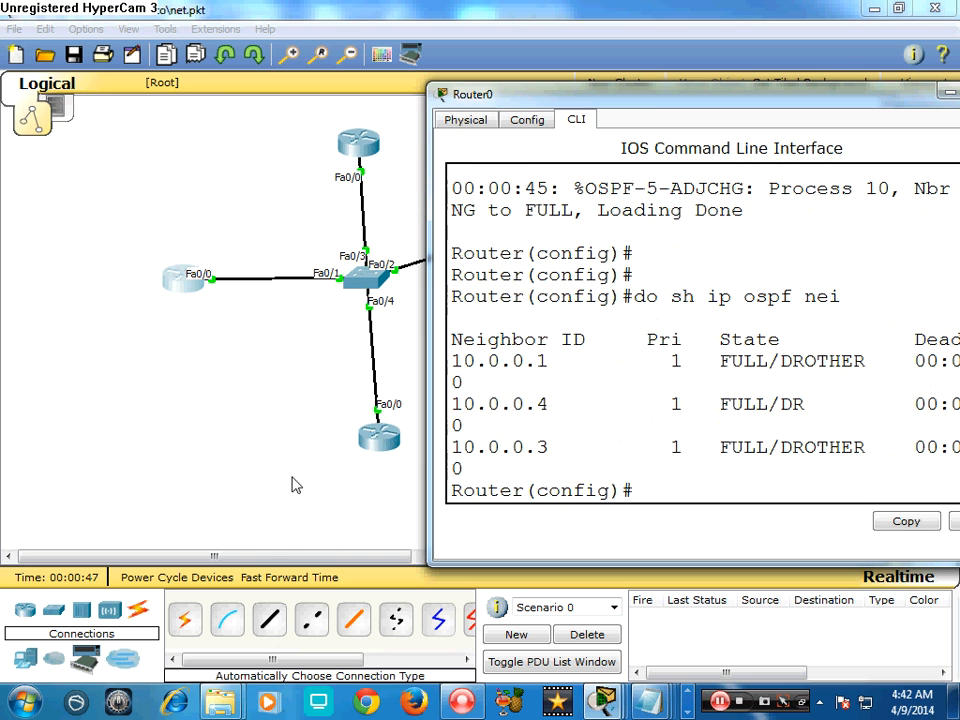
Step: Examine the neighbor IDs 10.0.0.3, 10.0.0.1 and 10.0.0.4 and their roles in the OSPF neighbor table
drag(816, 404, 451, 447)
click(454, 421)
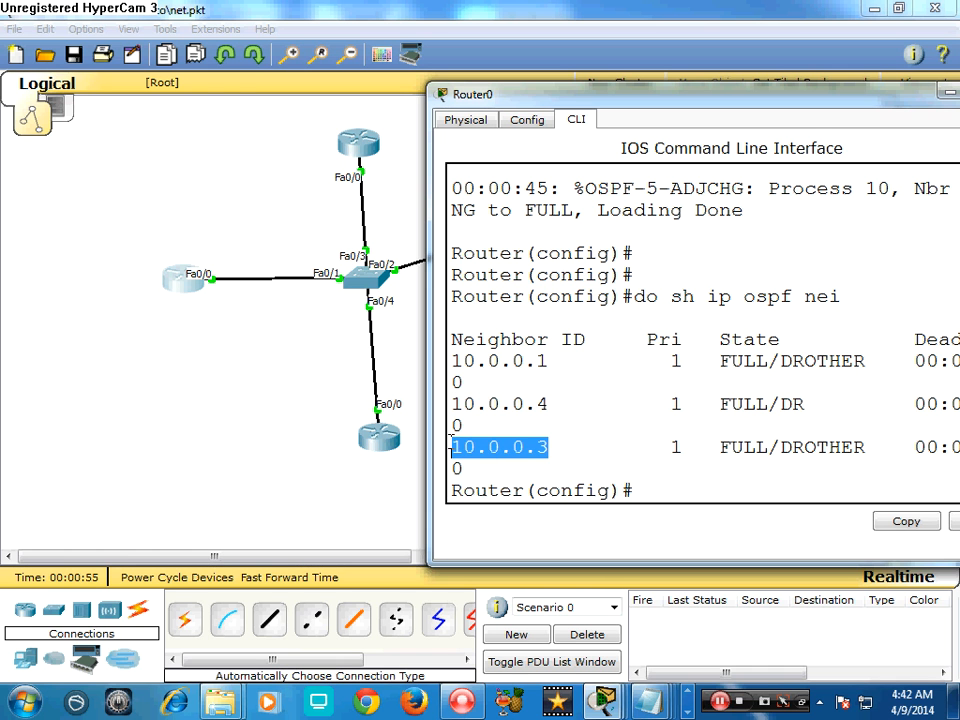
drag(795, 448, 827, 448)
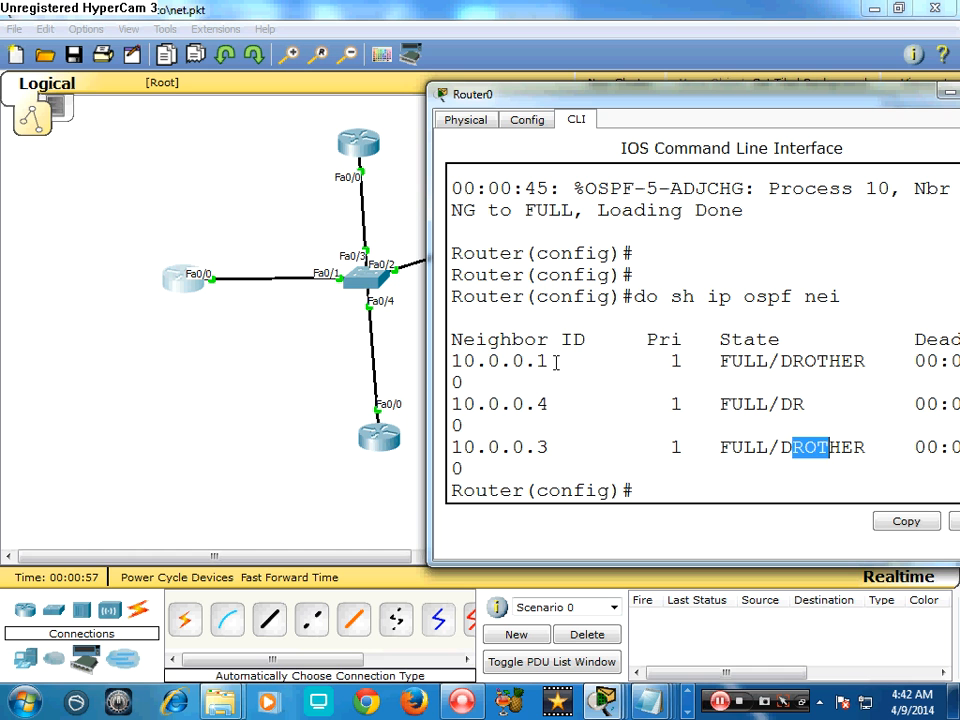
drag(552, 363, 455, 352)
click(639, 399)
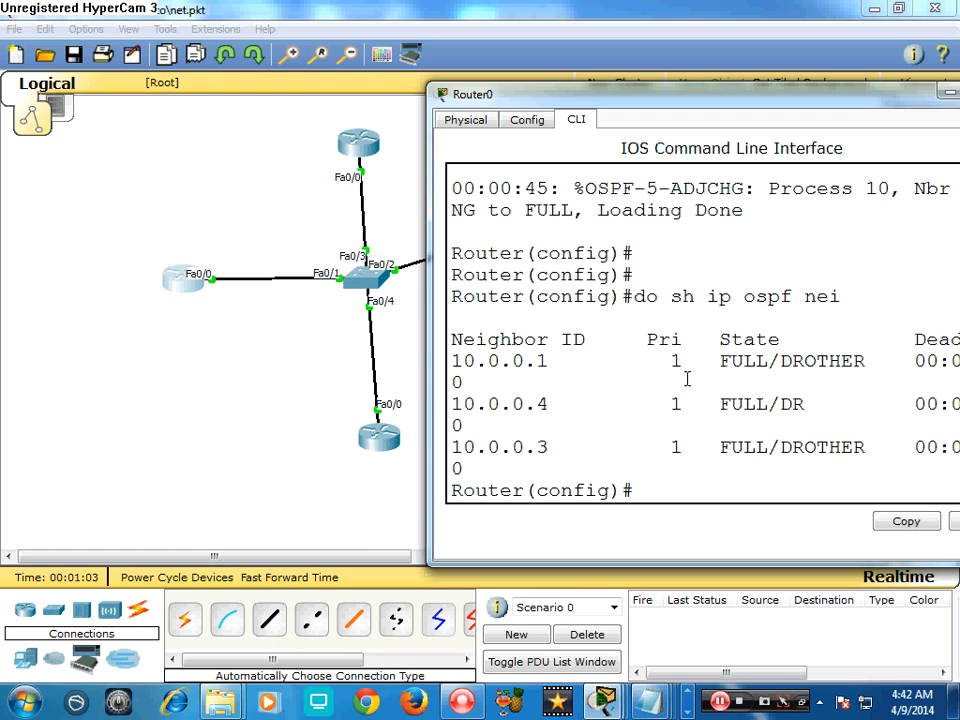
drag(525, 403, 624, 402)
click(624, 402)
Step: Refresh the left router's OSPF neighbor table with do sh ip ospf nei and recall the command again
key(Return)
key(Return)
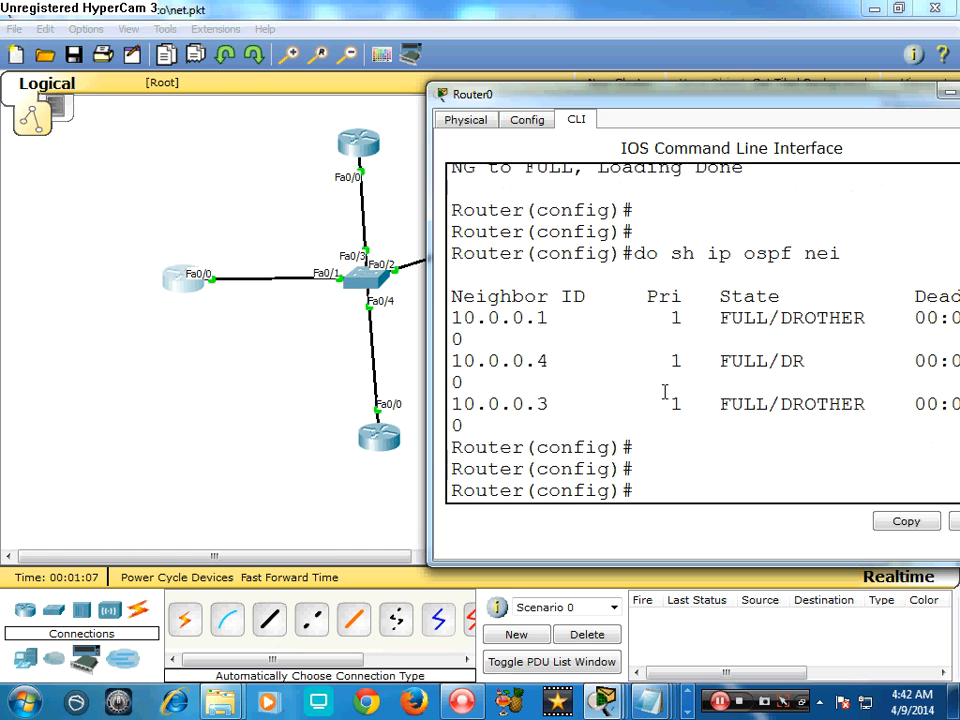
key(Up)
key(Return)
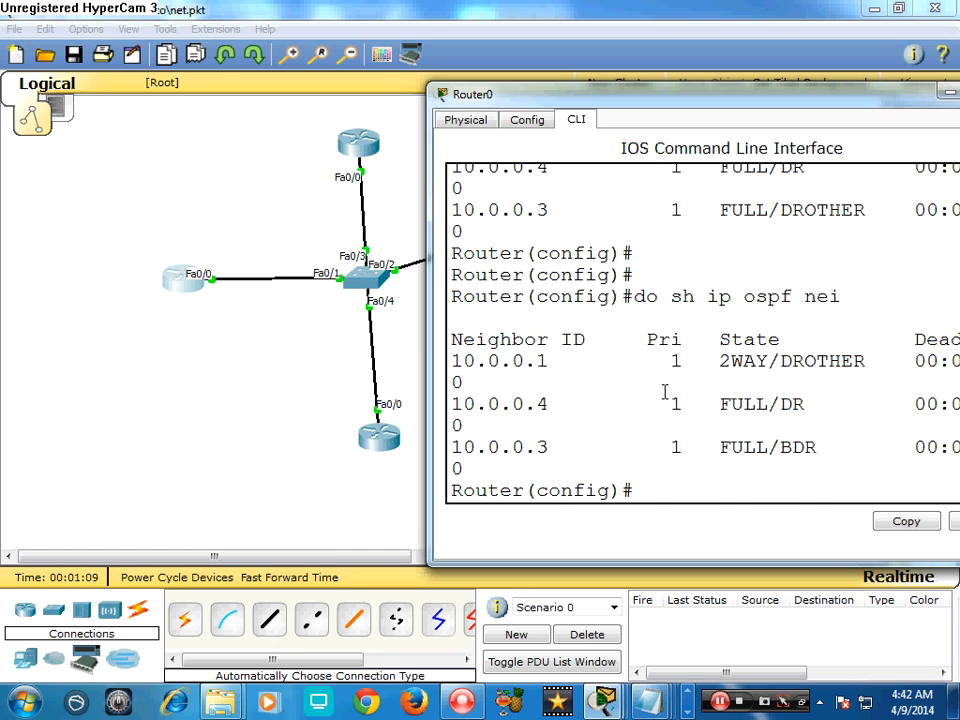
key(Up)
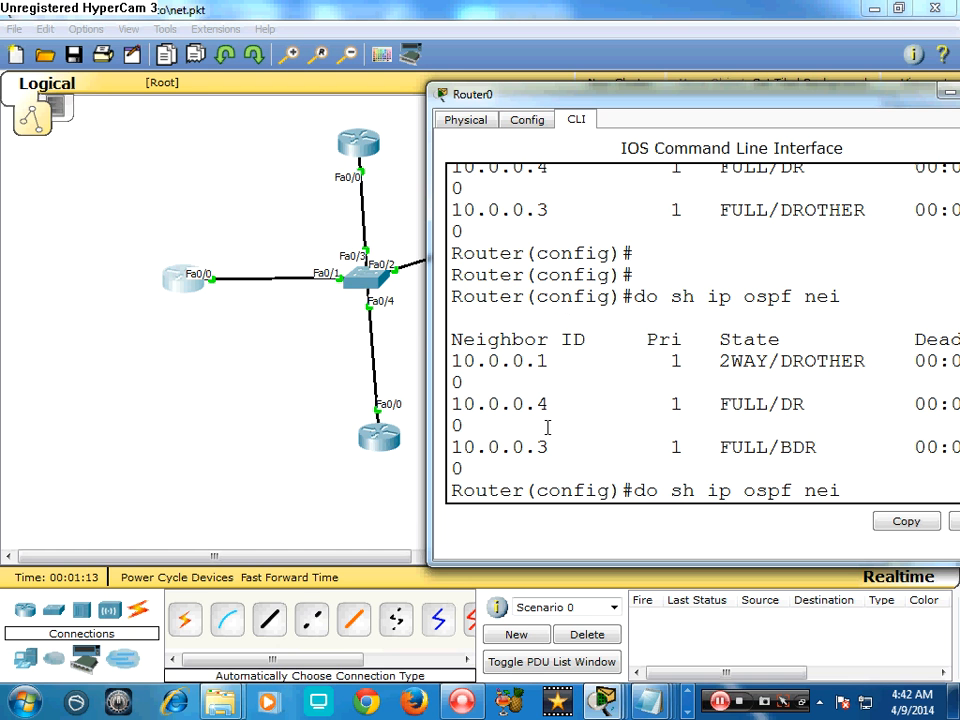
Step: Compare the DR, BDR and DROTHER roles of the three neighbors in the refreshed OSPF neighbor table
drag(448, 404, 557, 408)
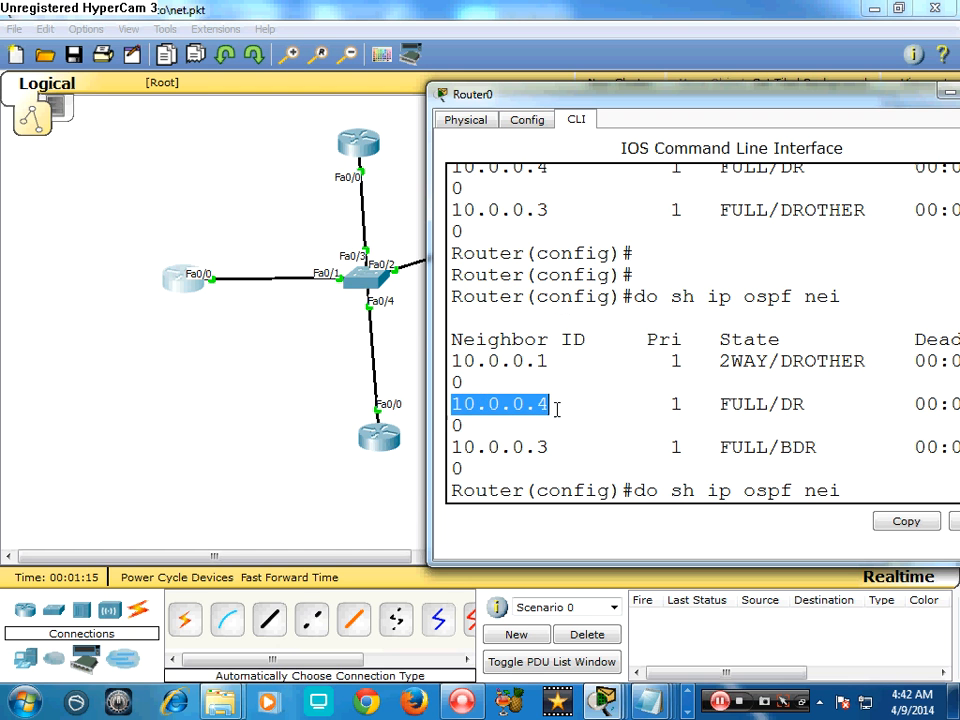
drag(768, 404, 805, 404)
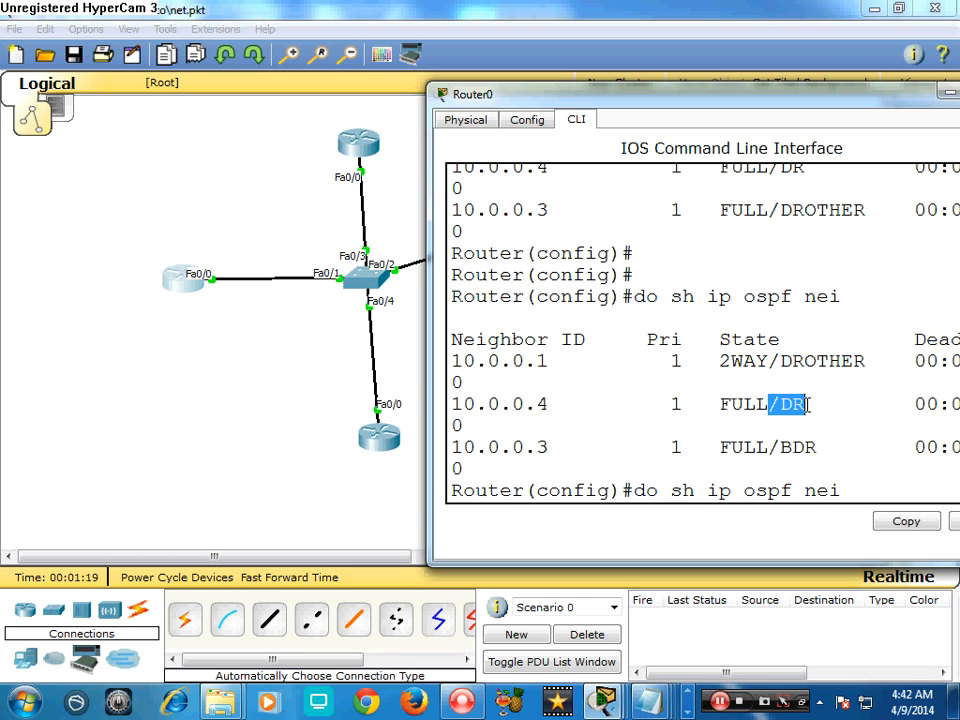
drag(551, 450, 447, 452)
drag(830, 450, 767, 450)
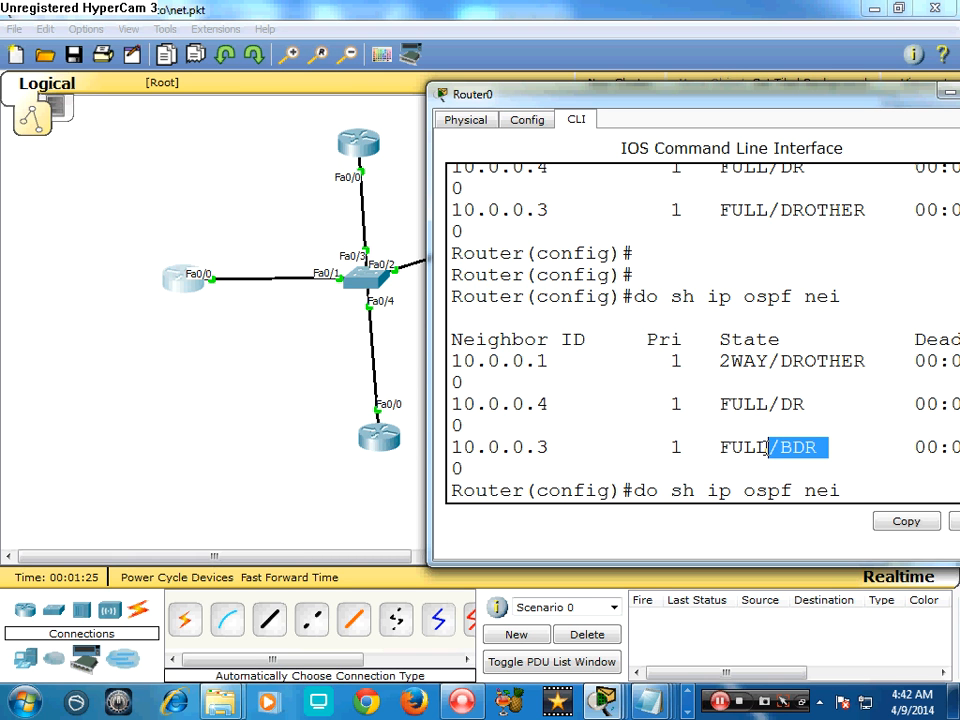
drag(768, 361, 878, 362)
click(865, 389)
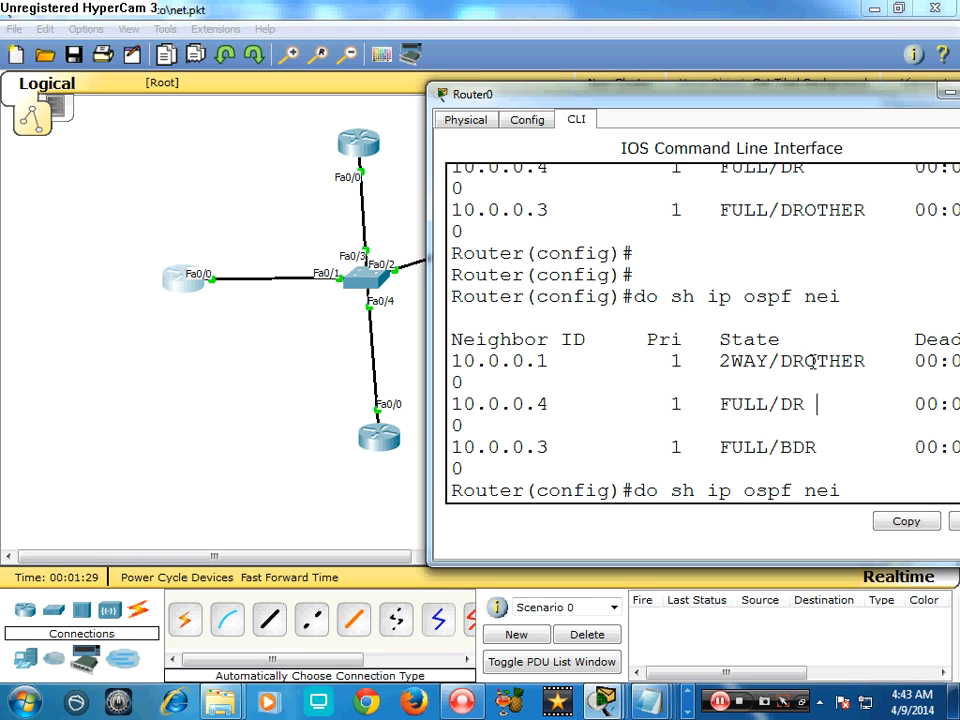